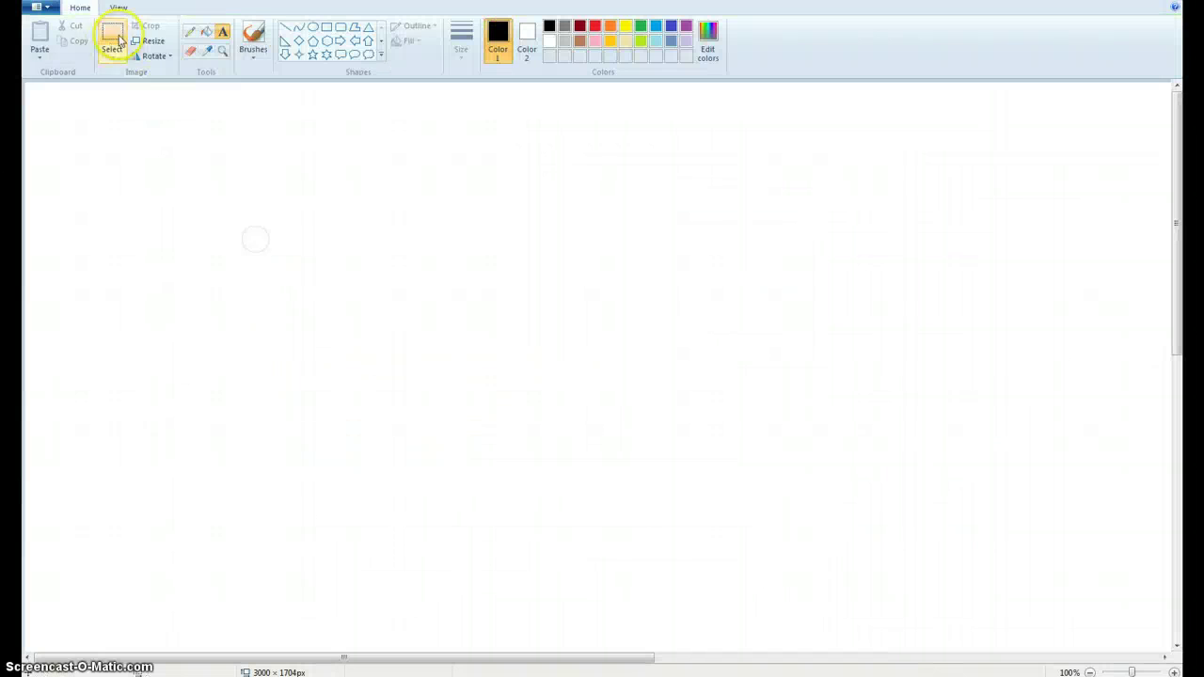
Draw a red circle about 230 × 223 px in the upper part of the canvas with the Oval shape.
click(191, 31)
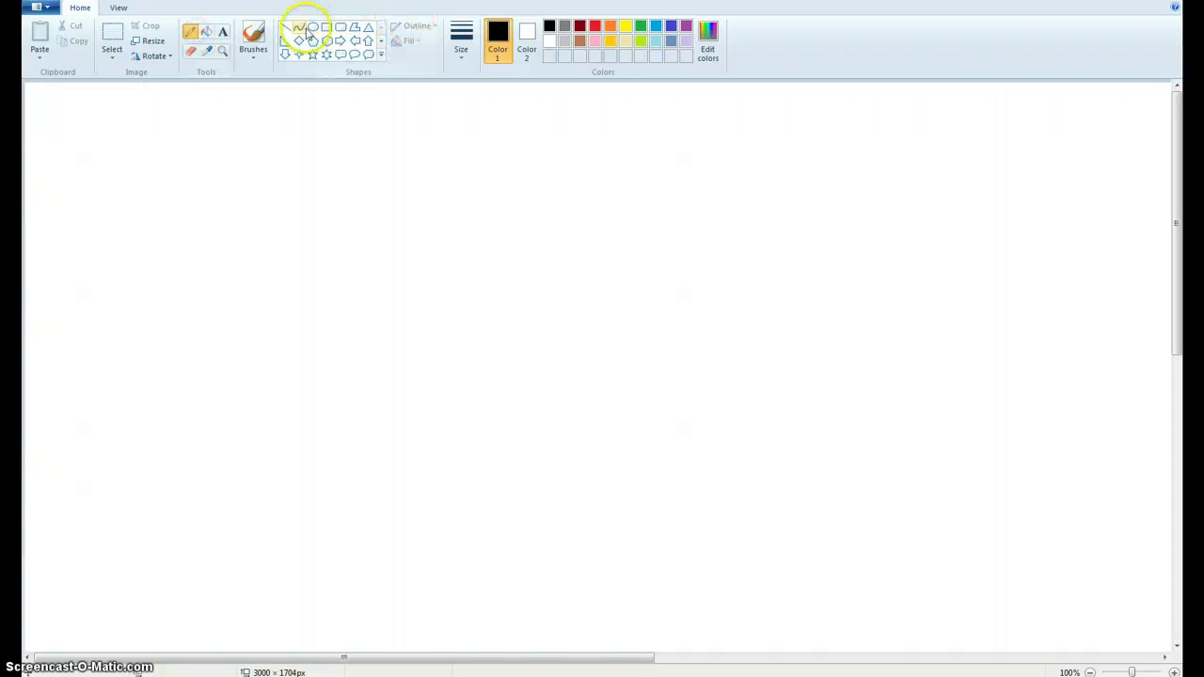
click(312, 26)
click(594, 24)
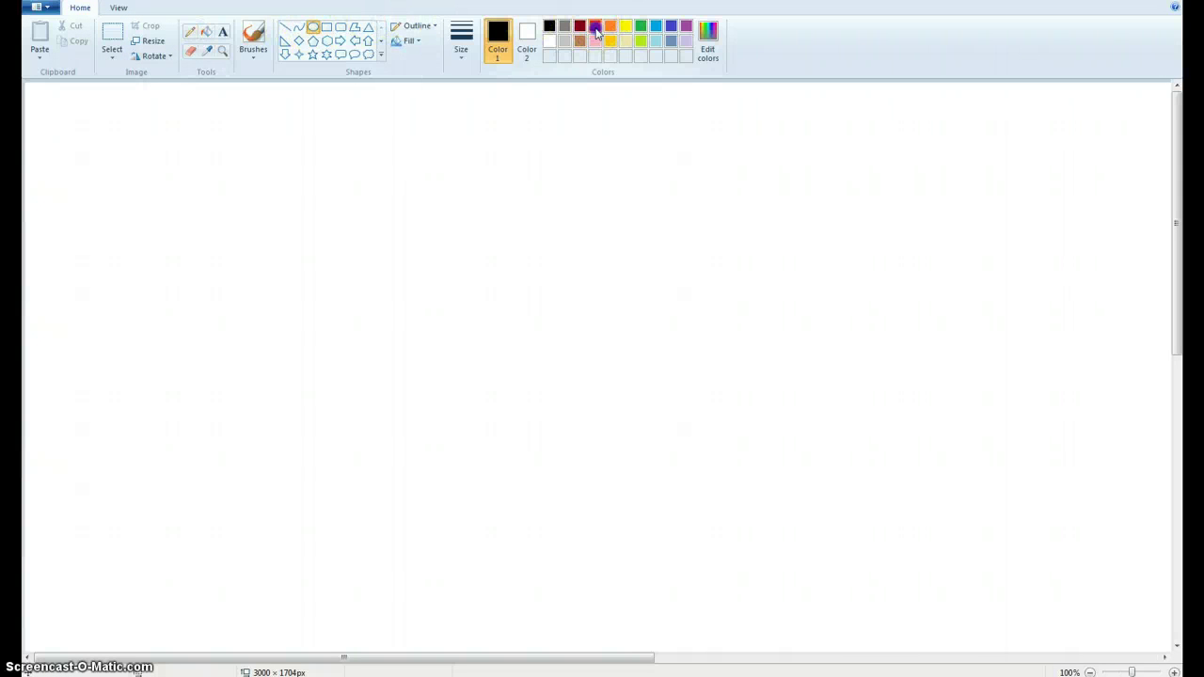
drag(311, 196, 470, 350)
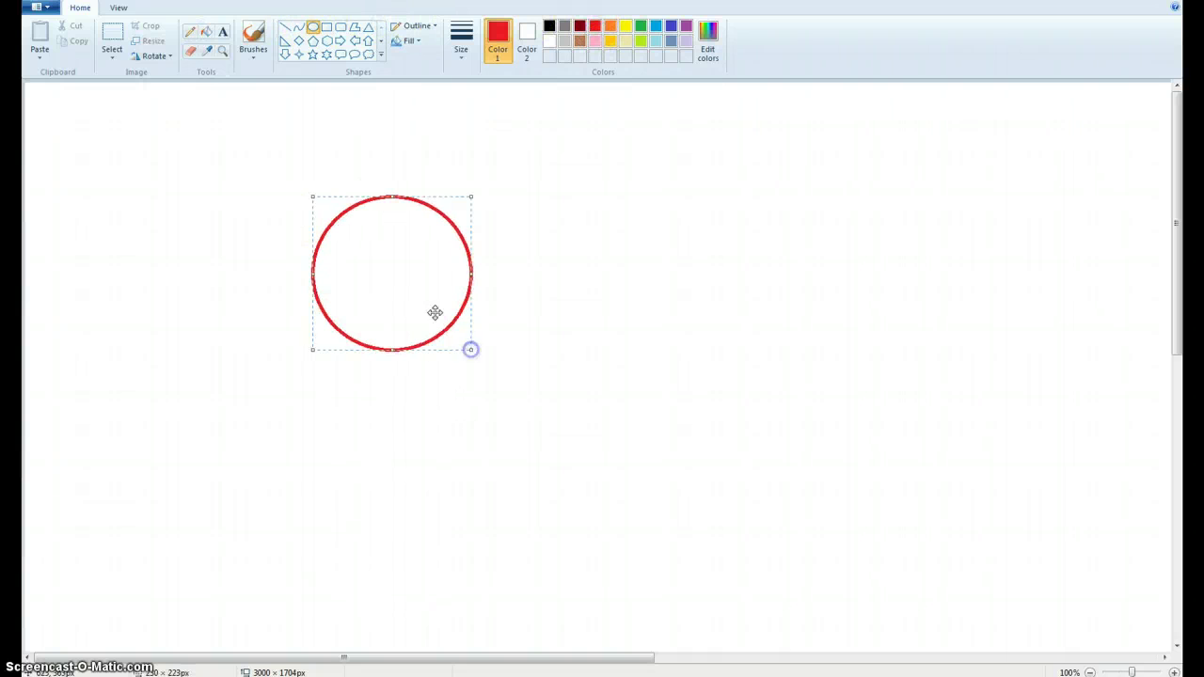
Set the outline to the thinnest line and draw a second red circle about 238 × 229 px over the first.
click(459, 47)
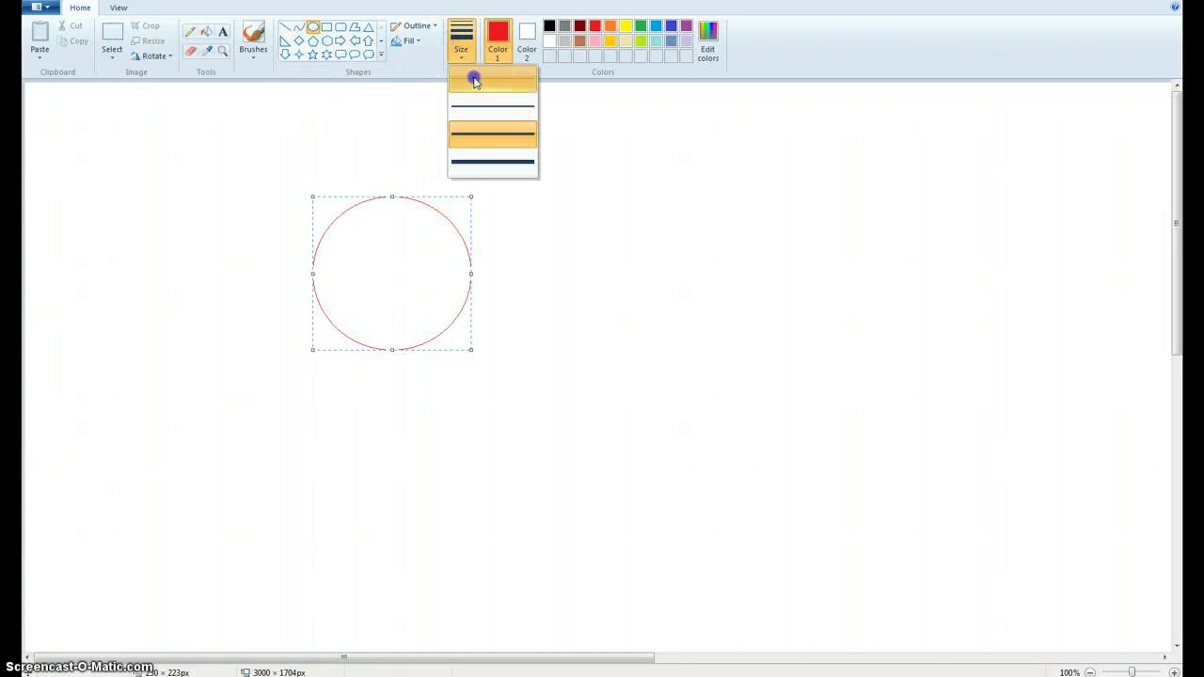
click(471, 80)
drag(226, 141, 393, 301)
drag(324, 245, 409, 299)
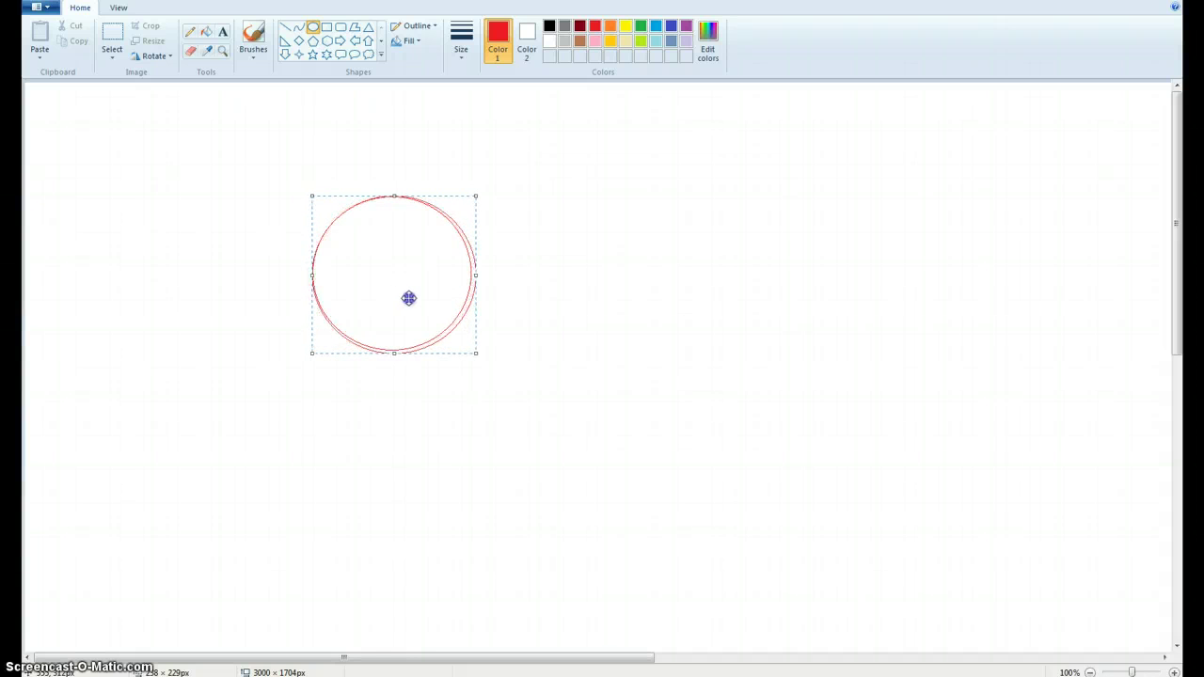
Set up the Pencil with light blue and the third line thickness.
click(191, 34)
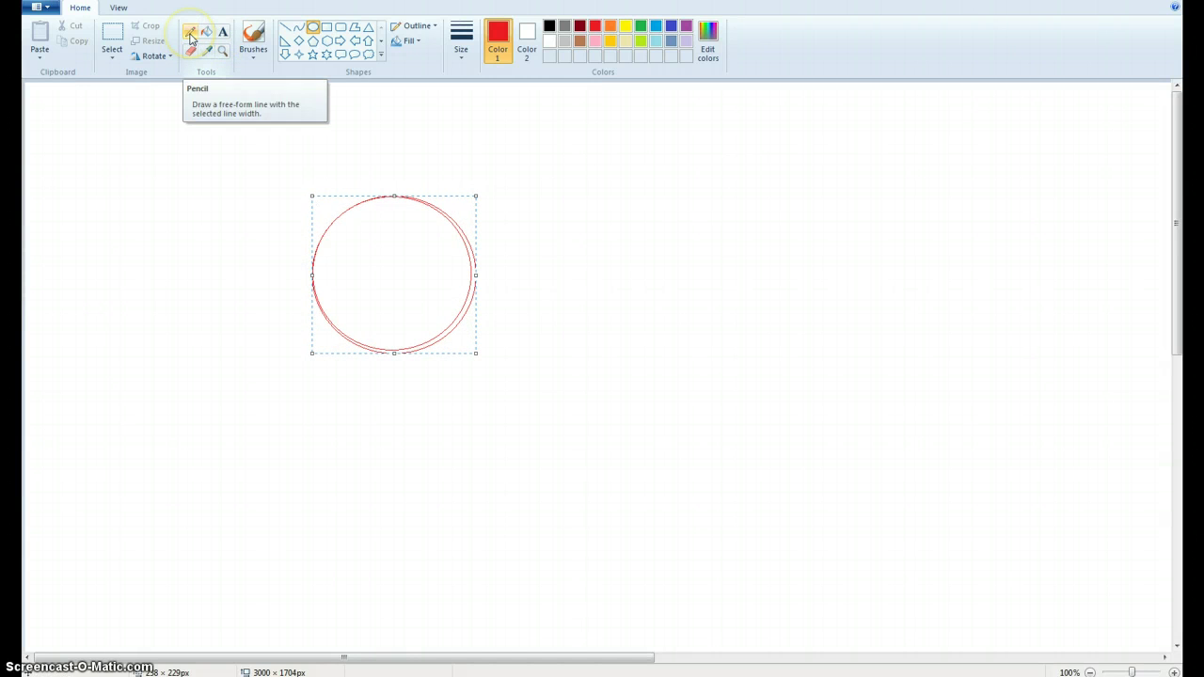
click(191, 35)
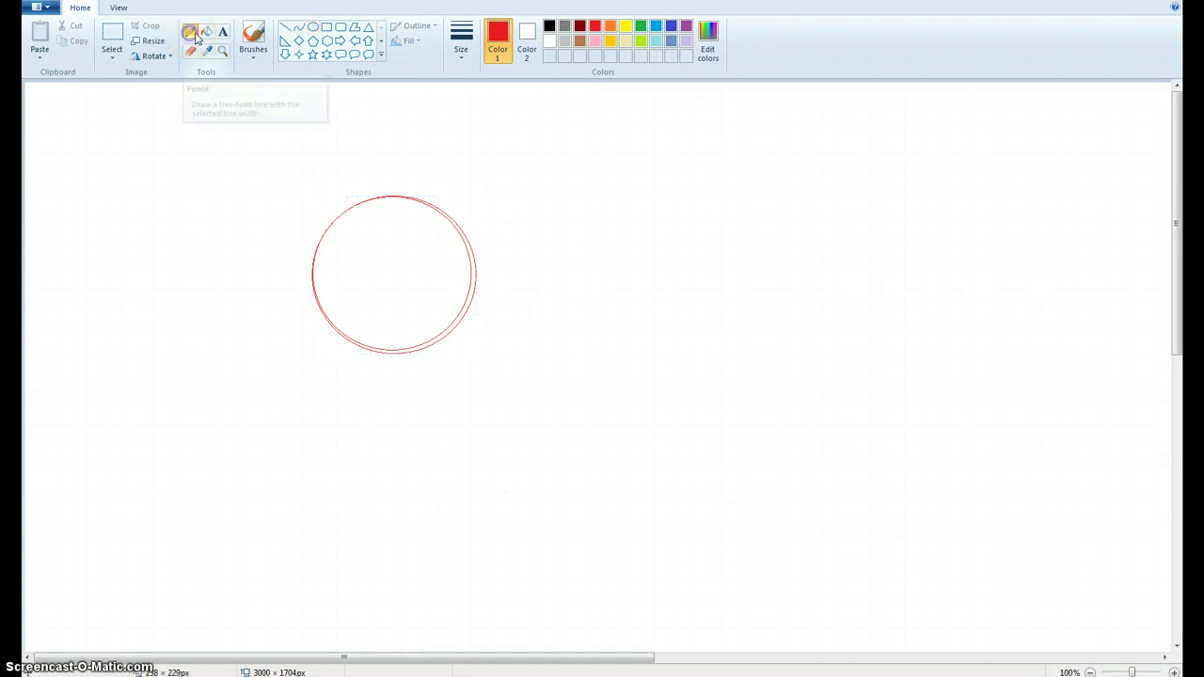
click(661, 30)
click(461, 43)
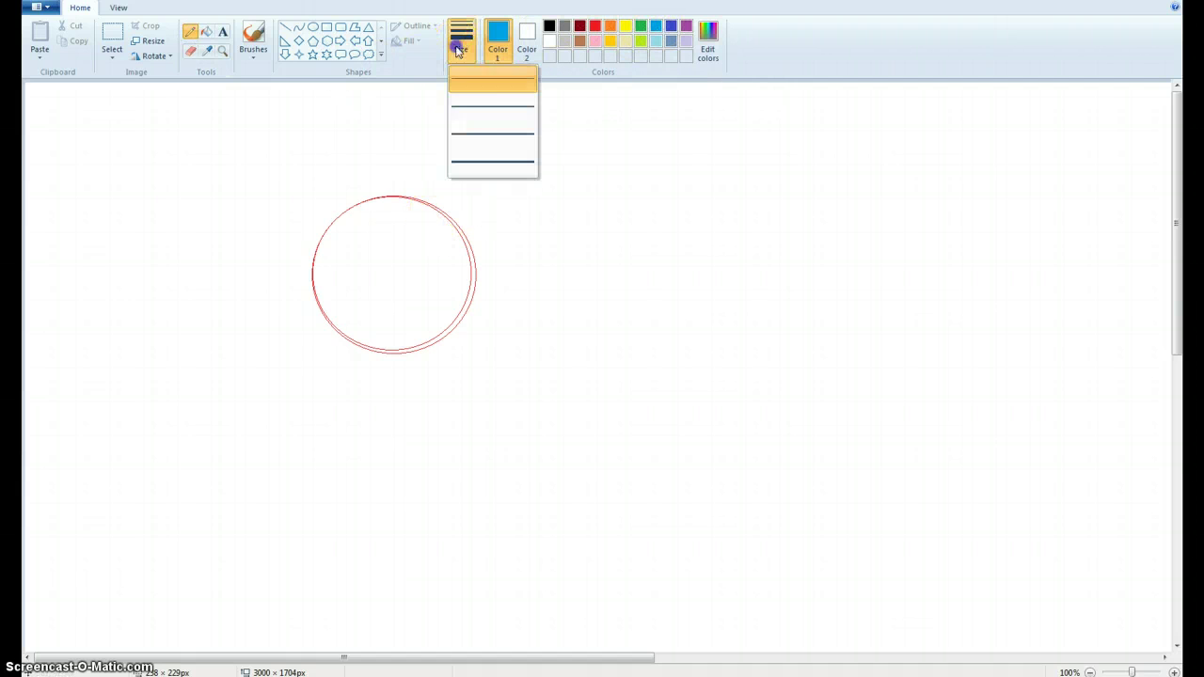
click(473, 130)
drag(440, 210, 459, 194)
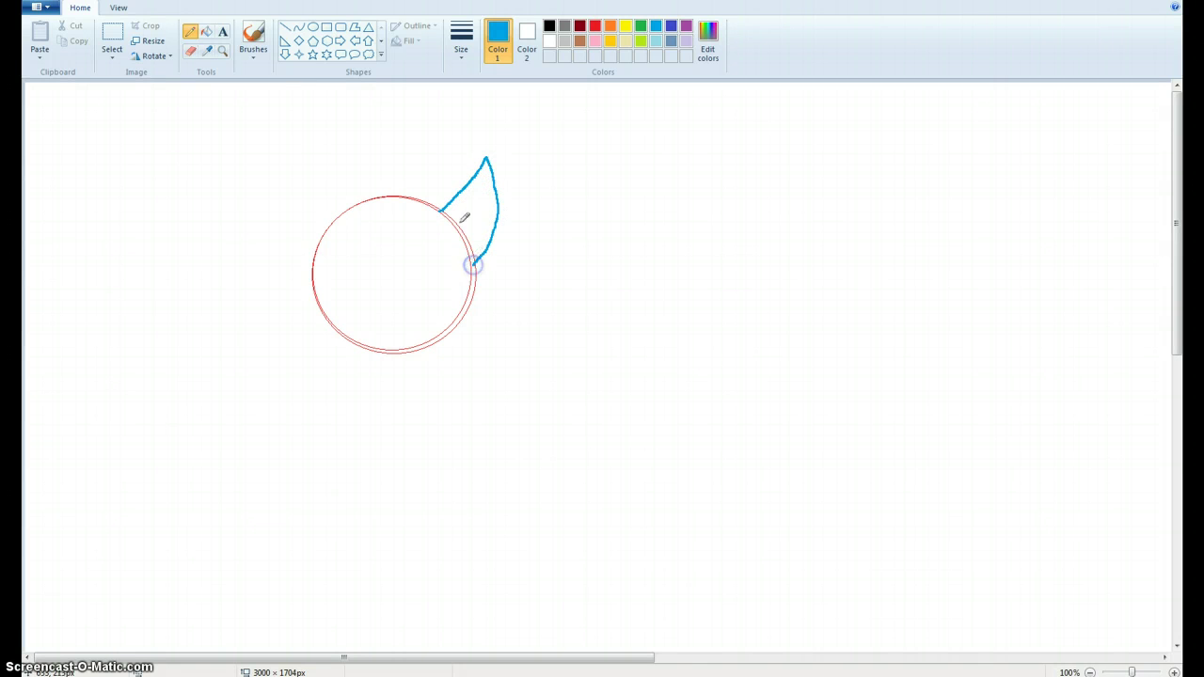
drag(438, 210, 415, 195)
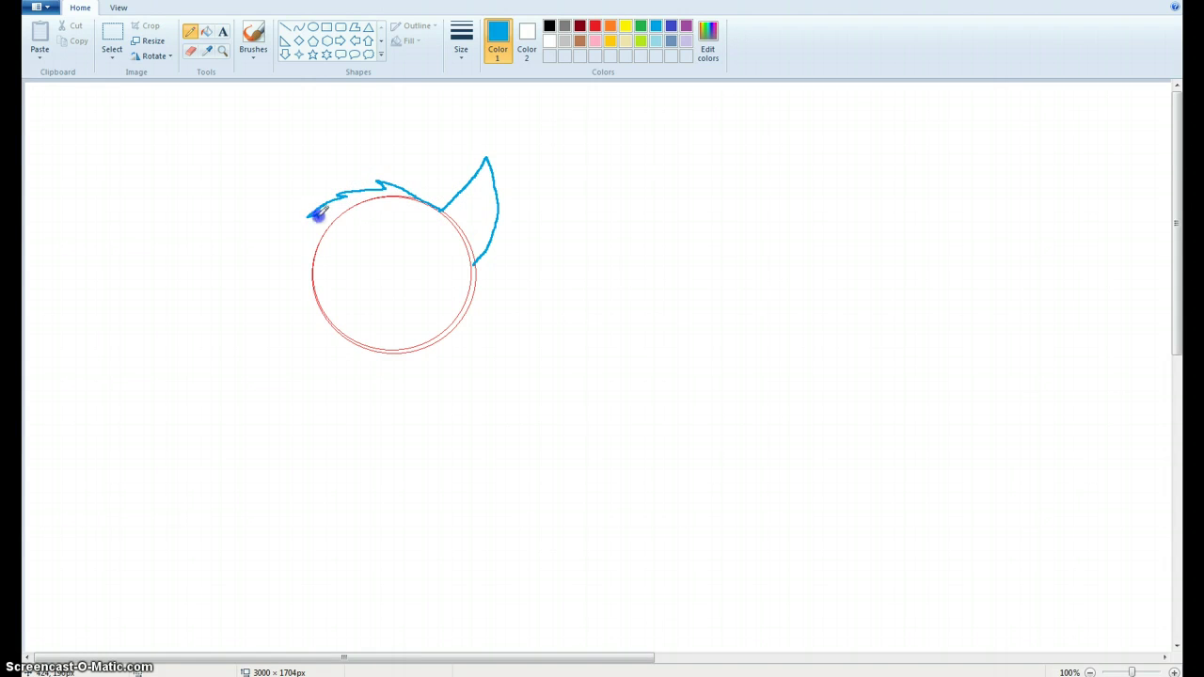
click(318, 203)
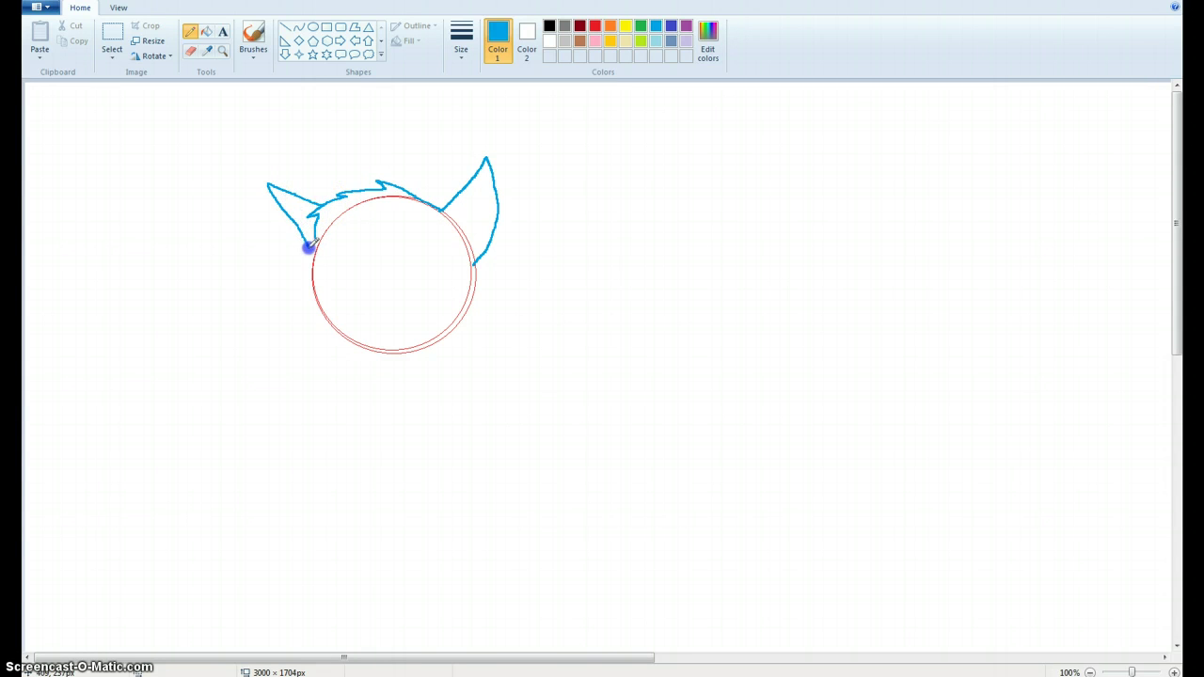
click(65, 11)
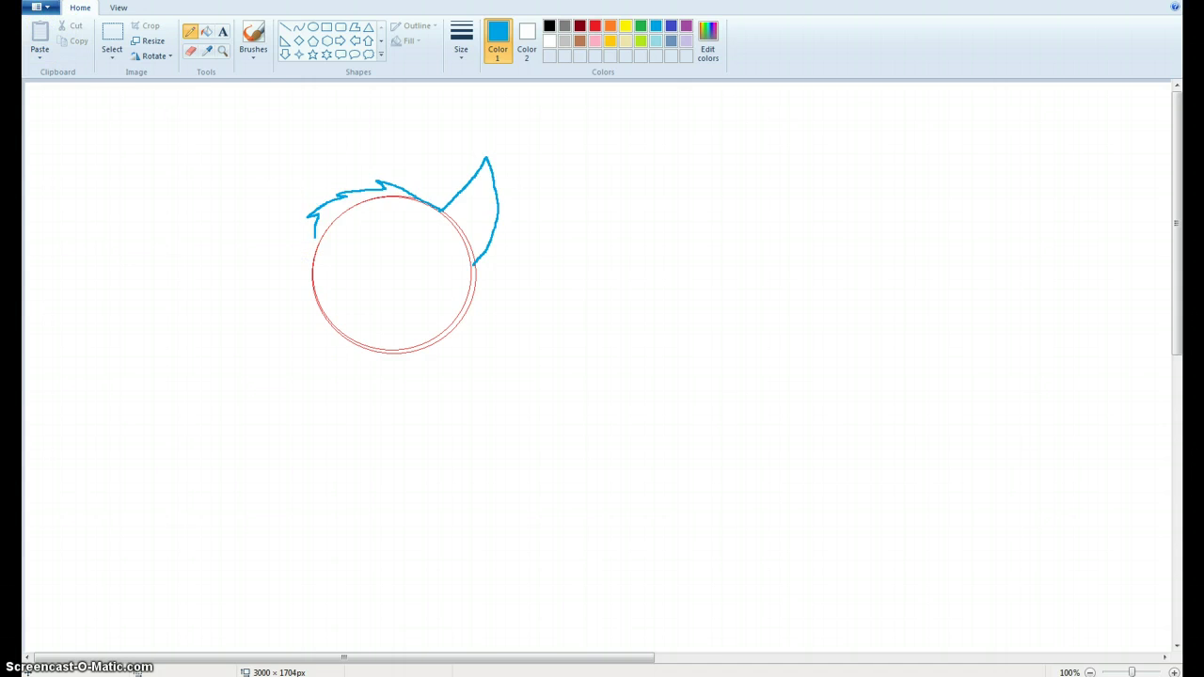
Sketch the cat's head outline around the circle in light blue, with two pointed ears, forehead fur and jagged cheek tufts.
click(430, 204)
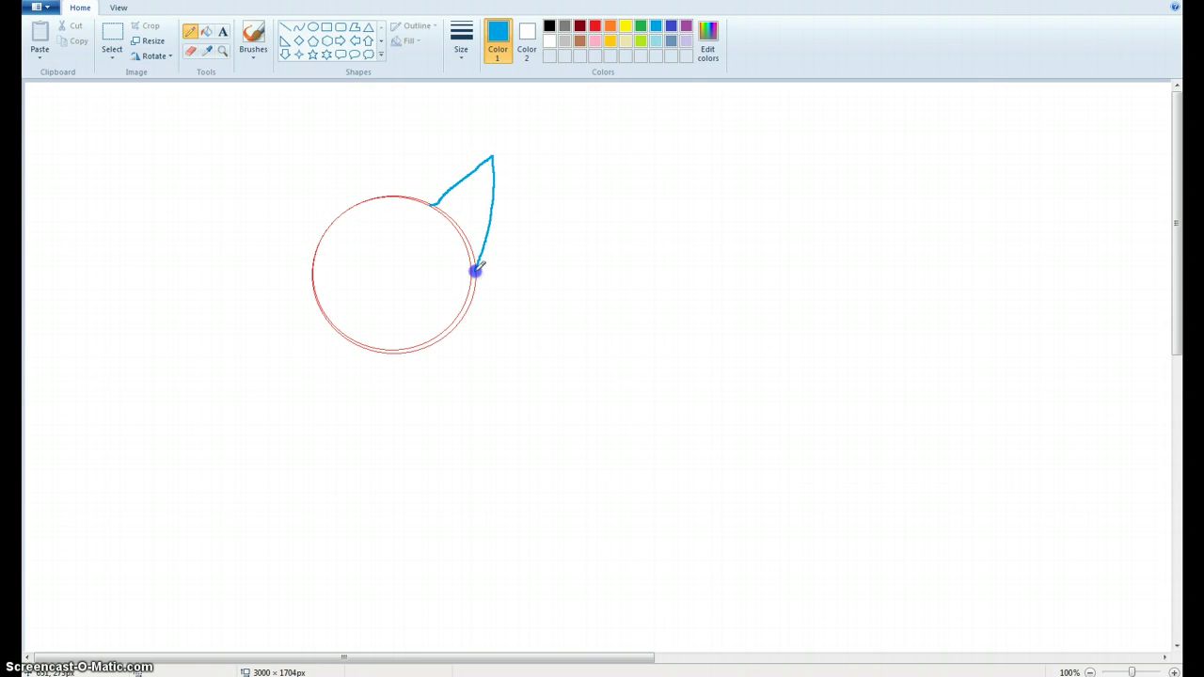
drag(439, 196, 407, 194)
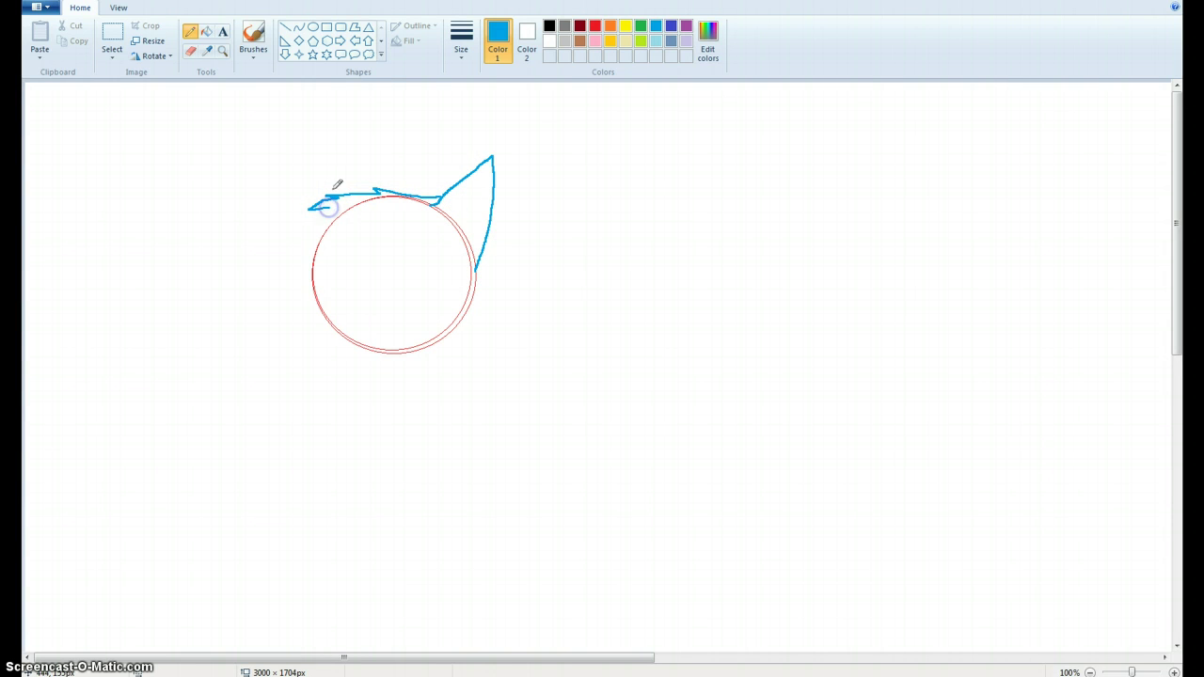
click(338, 193)
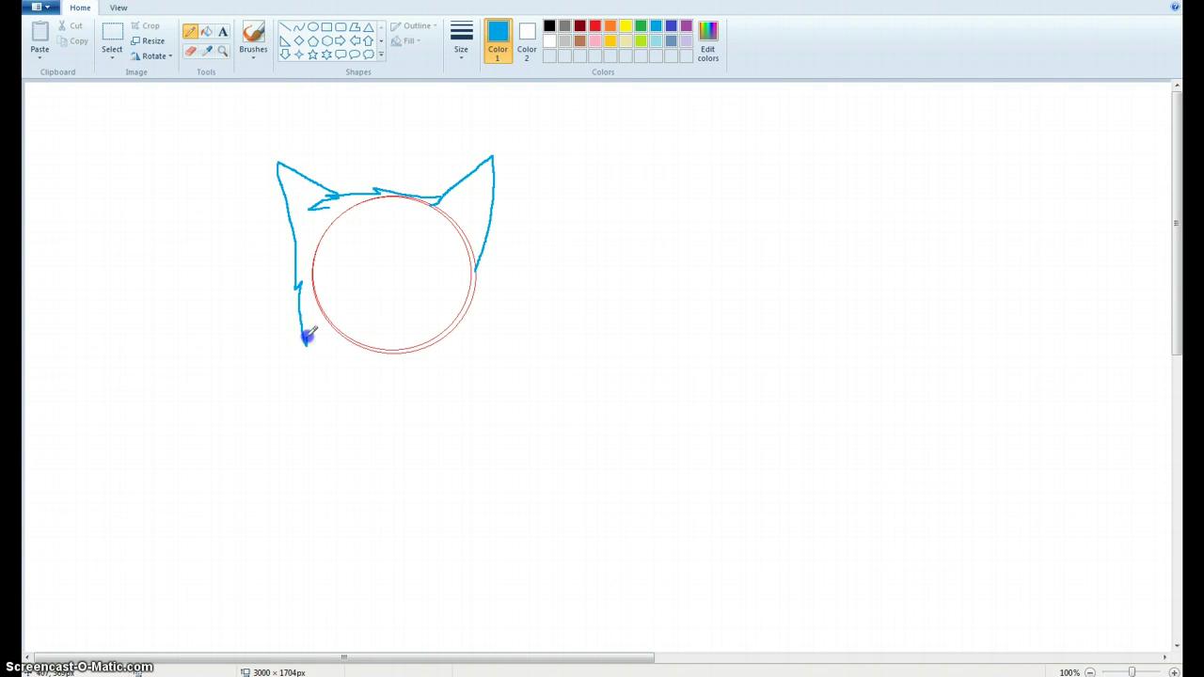
click(473, 273)
Draw a chin curve, a small nose and two curved mouth lines in the lower half of the circle.
click(382, 317)
click(378, 284)
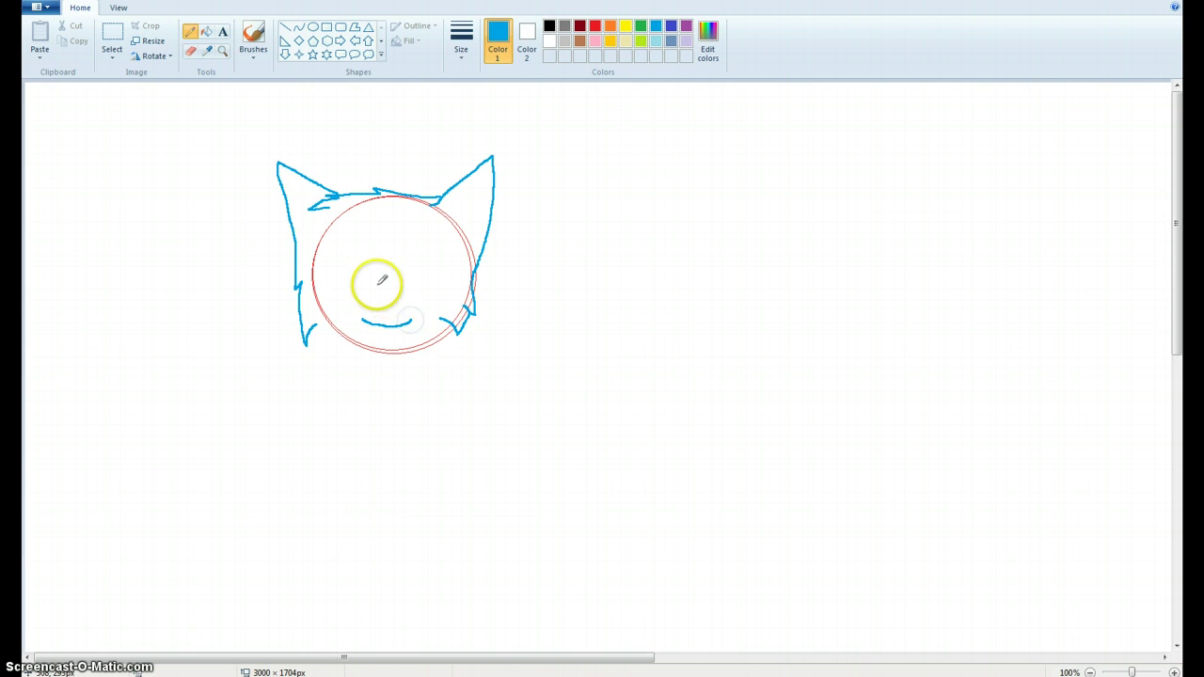
click(389, 285)
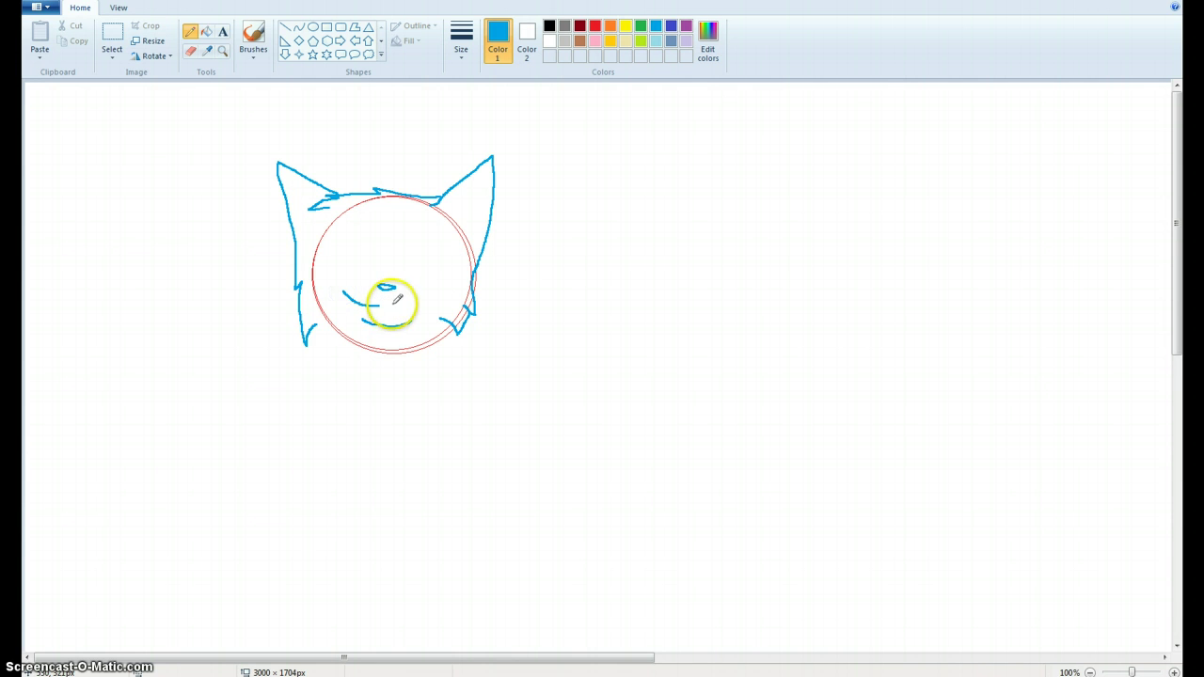
drag(393, 303, 414, 307)
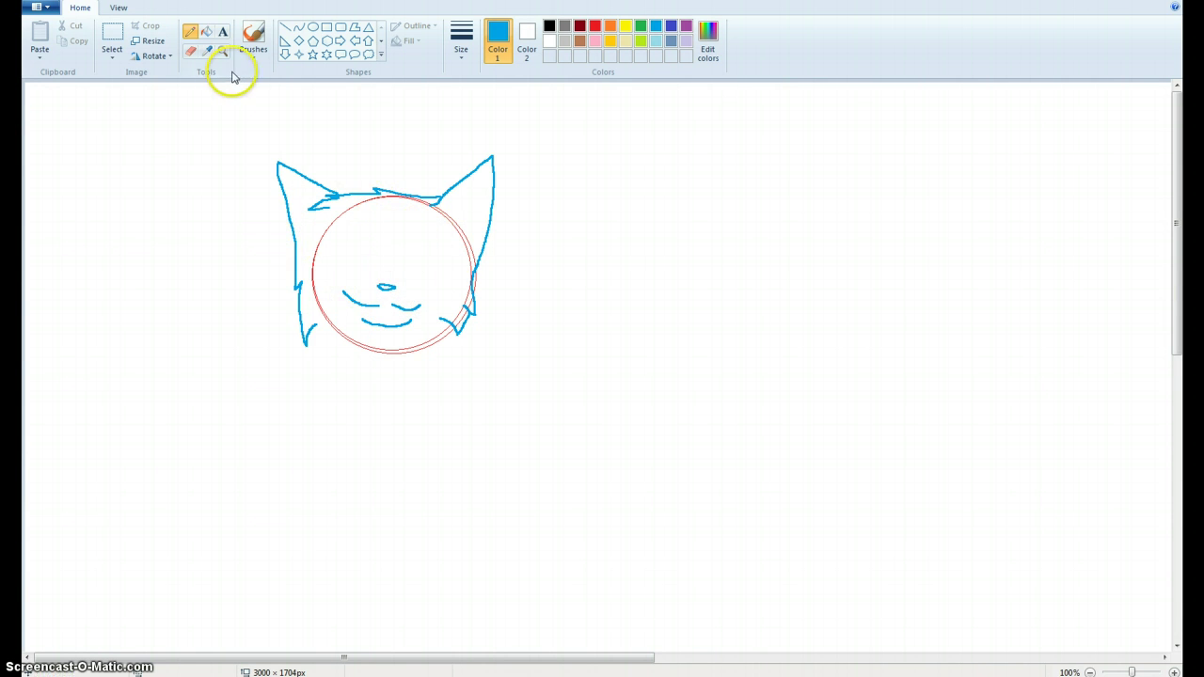
Zoom to 300% on the face and draw a large oval eye above and to the right of the nose with the Pencil.
click(222, 50)
click(424, 297)
click(576, 289)
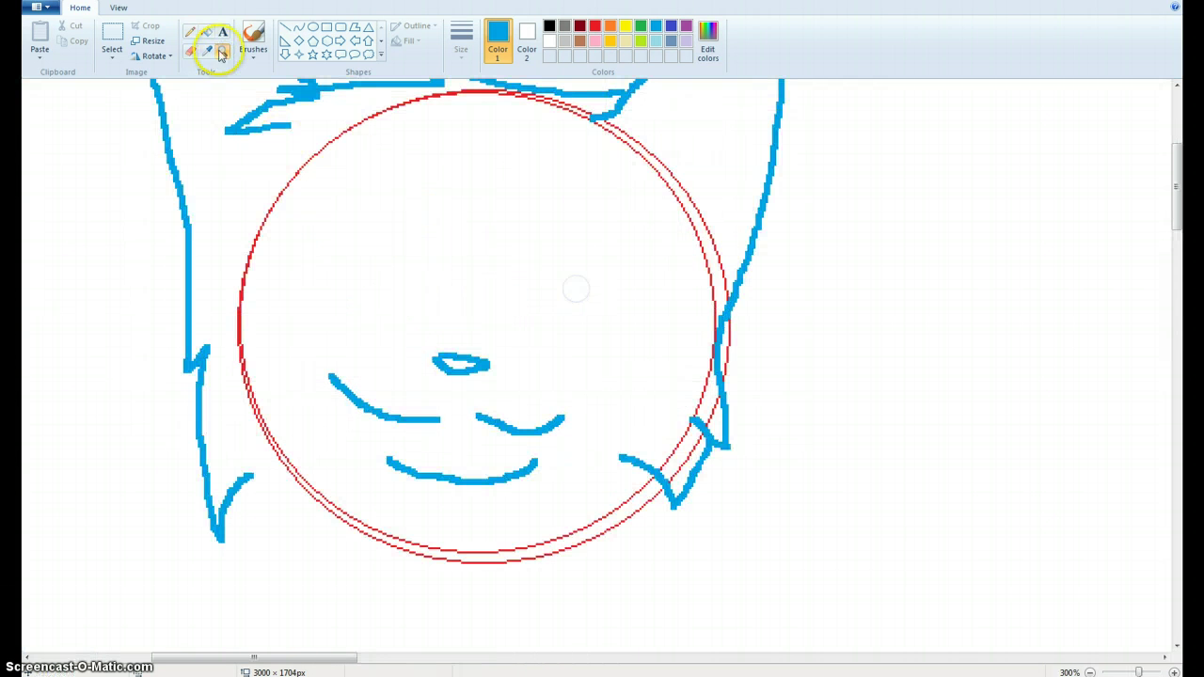
click(189, 30)
drag(494, 192, 519, 162)
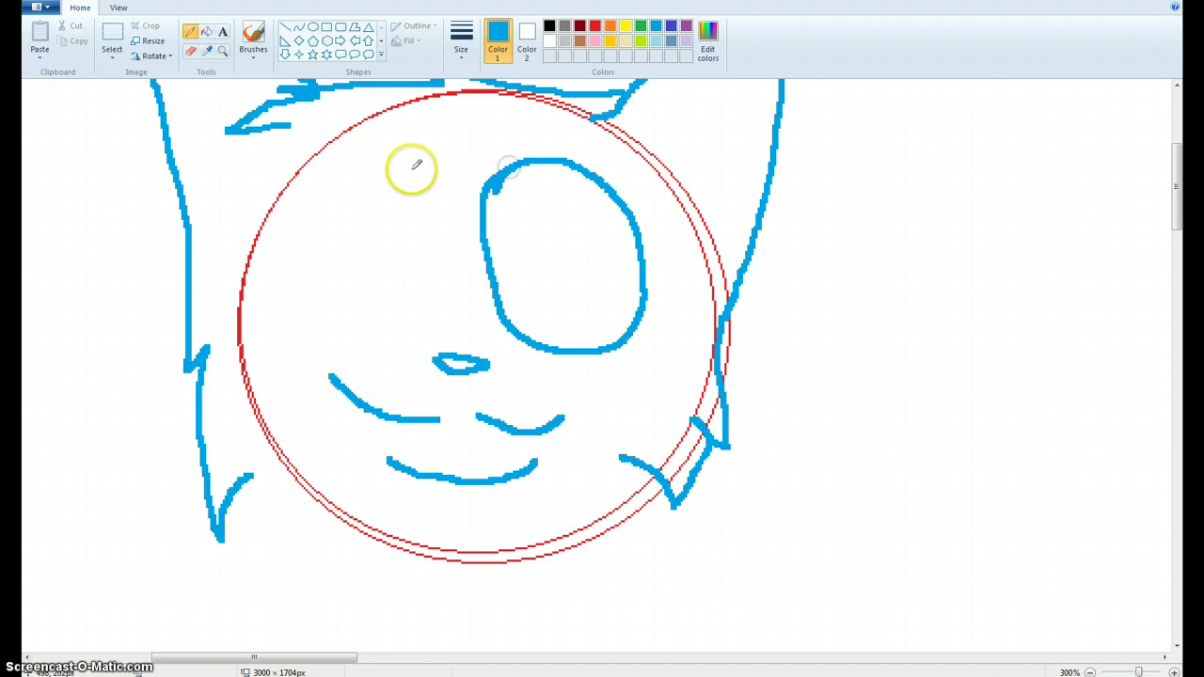
drag(335, 190, 370, 154)
click(81, 9)
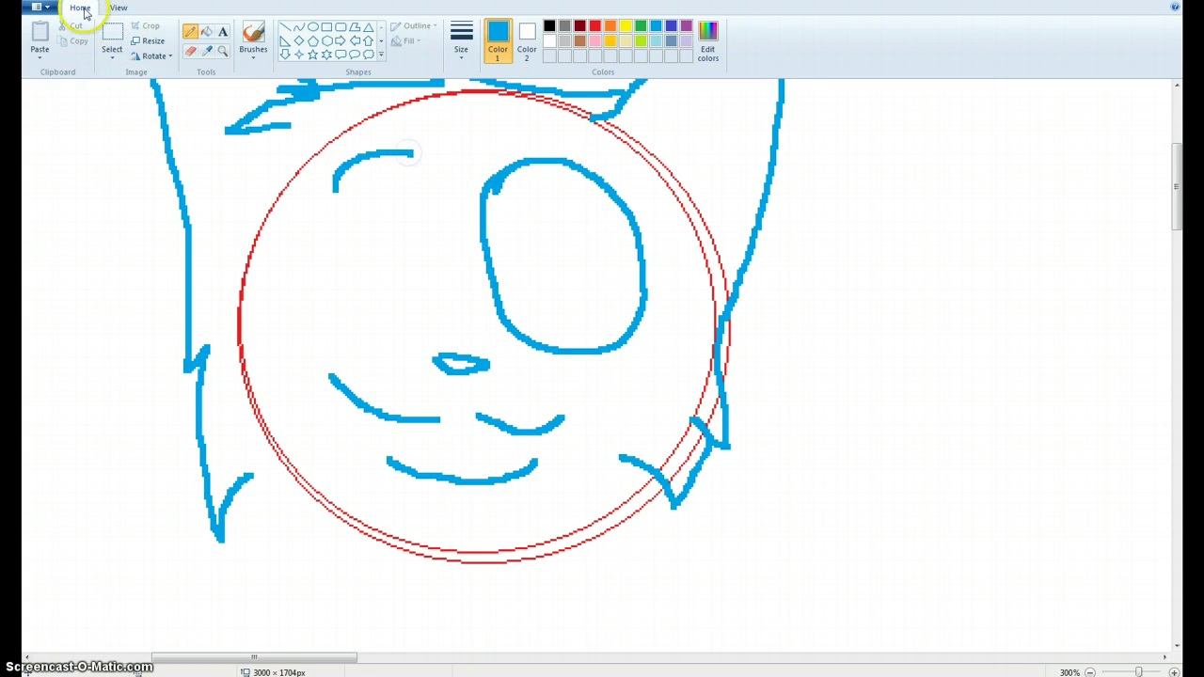
key(ctrl+z)
Copy the drawn eye using a free-form selection and place the pasted copy in the blank area to the right of the head.
click(111, 57)
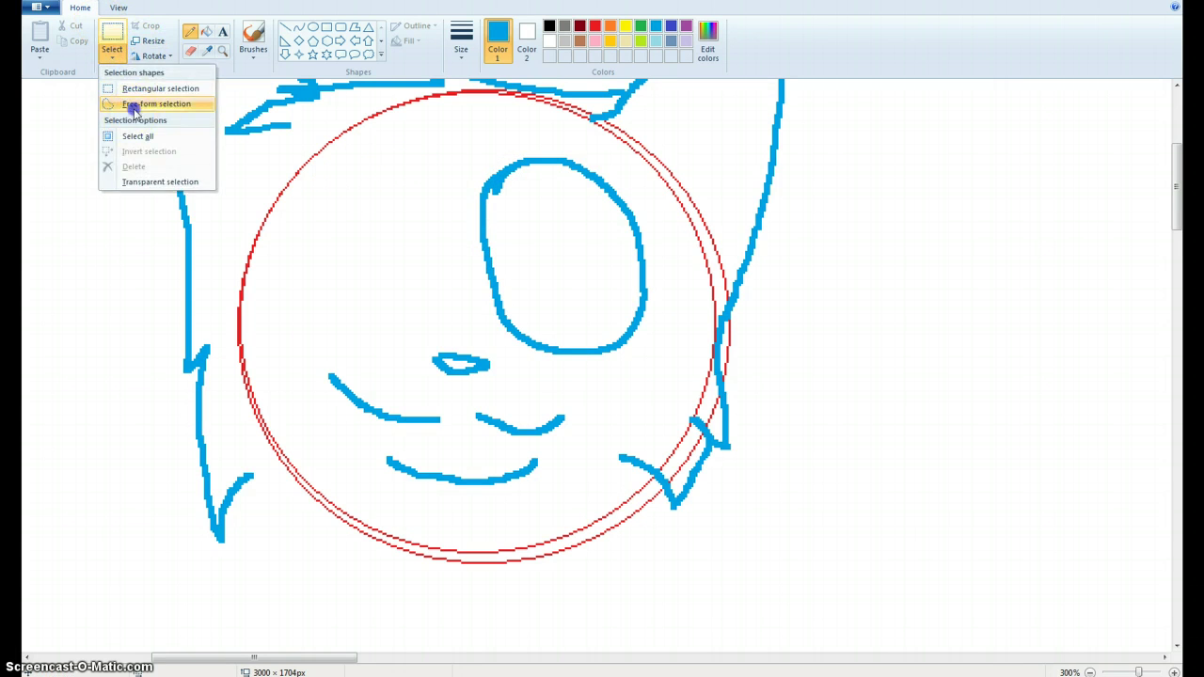
click(132, 103)
drag(436, 299, 429, 188)
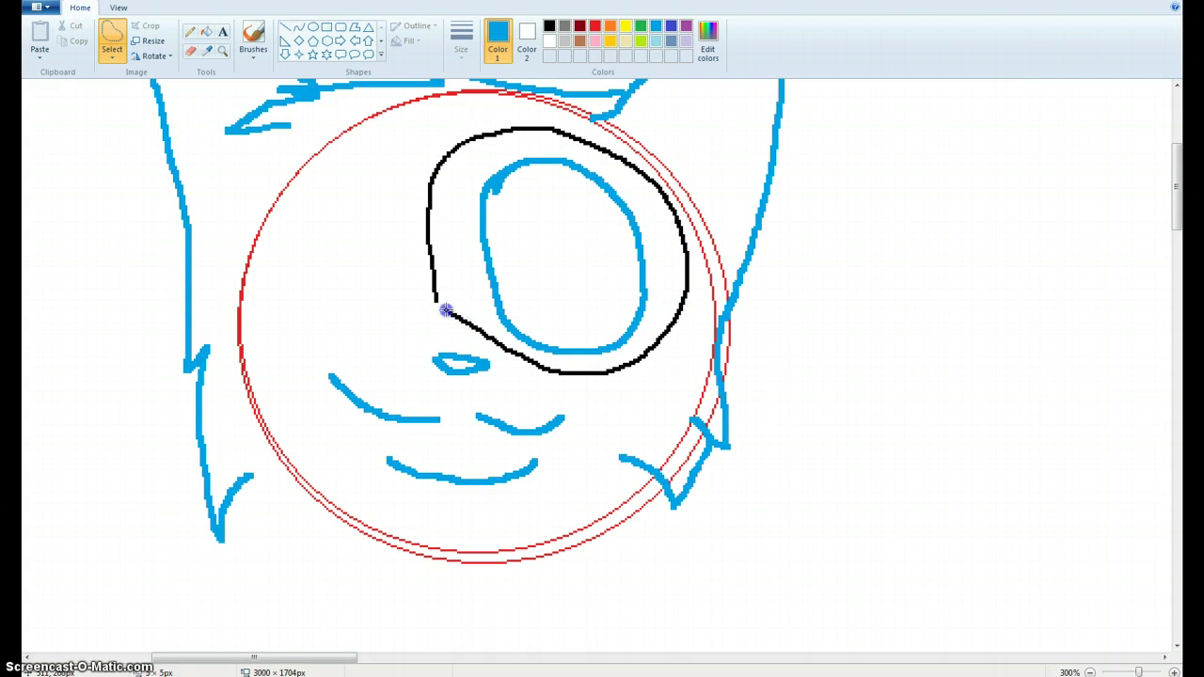
drag(432, 297, 435, 299)
right_click(550, 286)
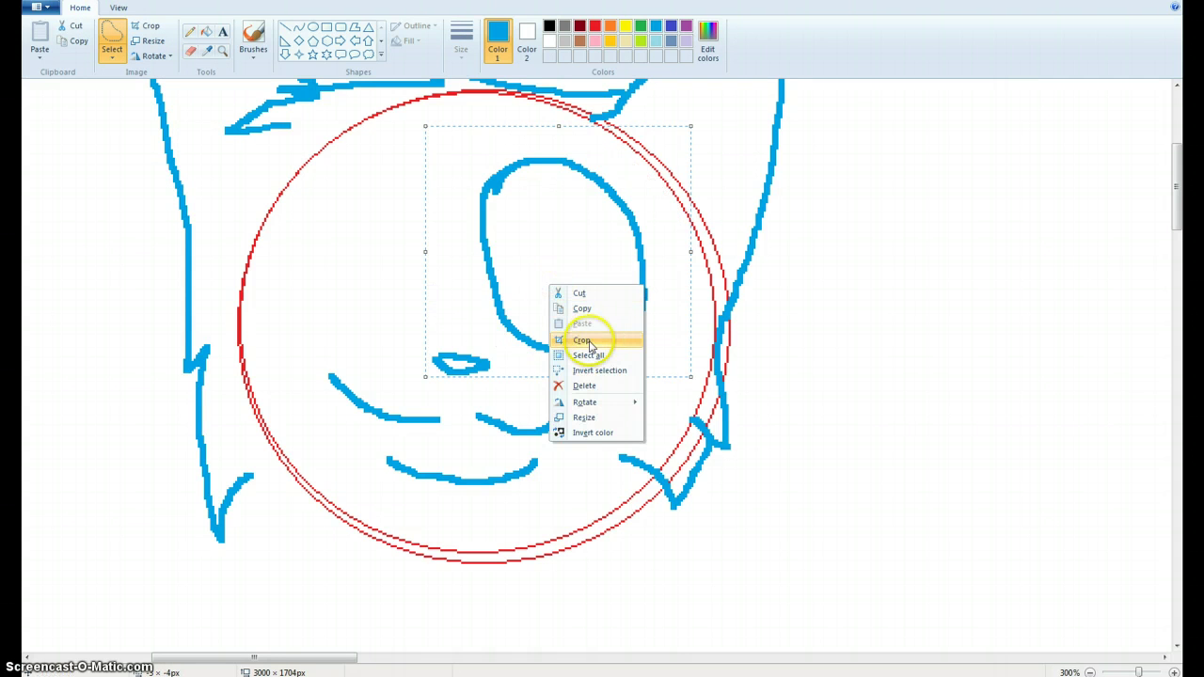
click(583, 309)
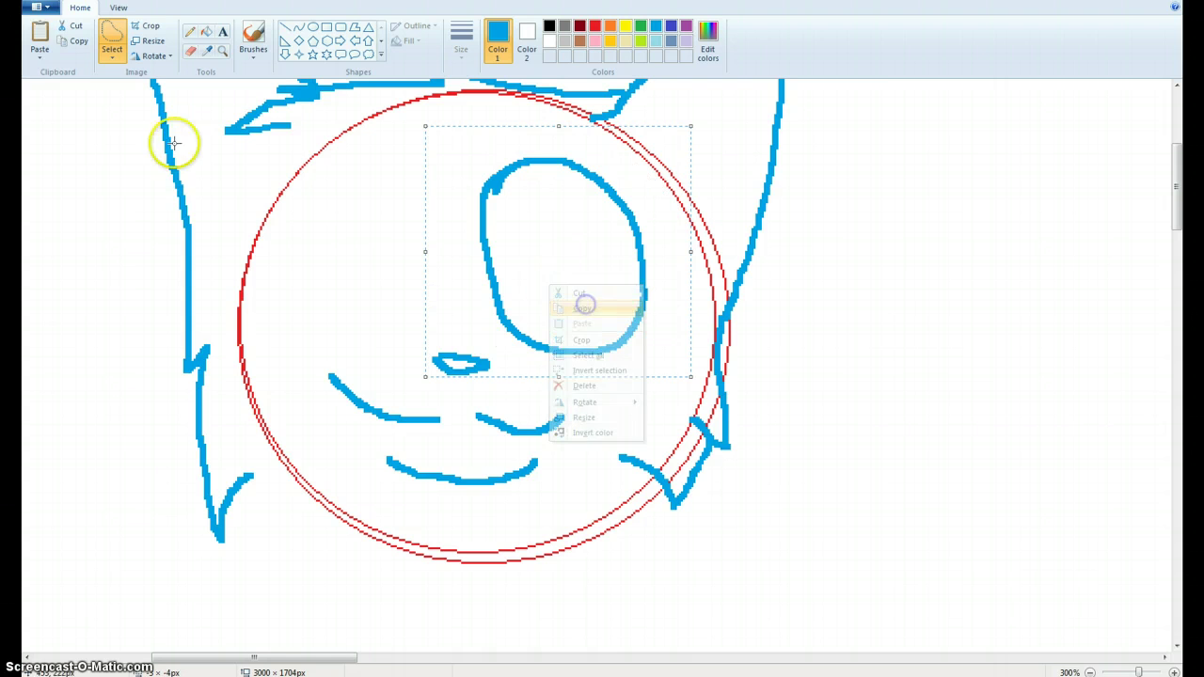
click(39, 44)
drag(193, 195, 276, 328)
drag(361, 229, 1034, 306)
Select the copied eye with a free-form selection, flip it horizontally and place it as the left eye, level with the right one.
click(112, 55)
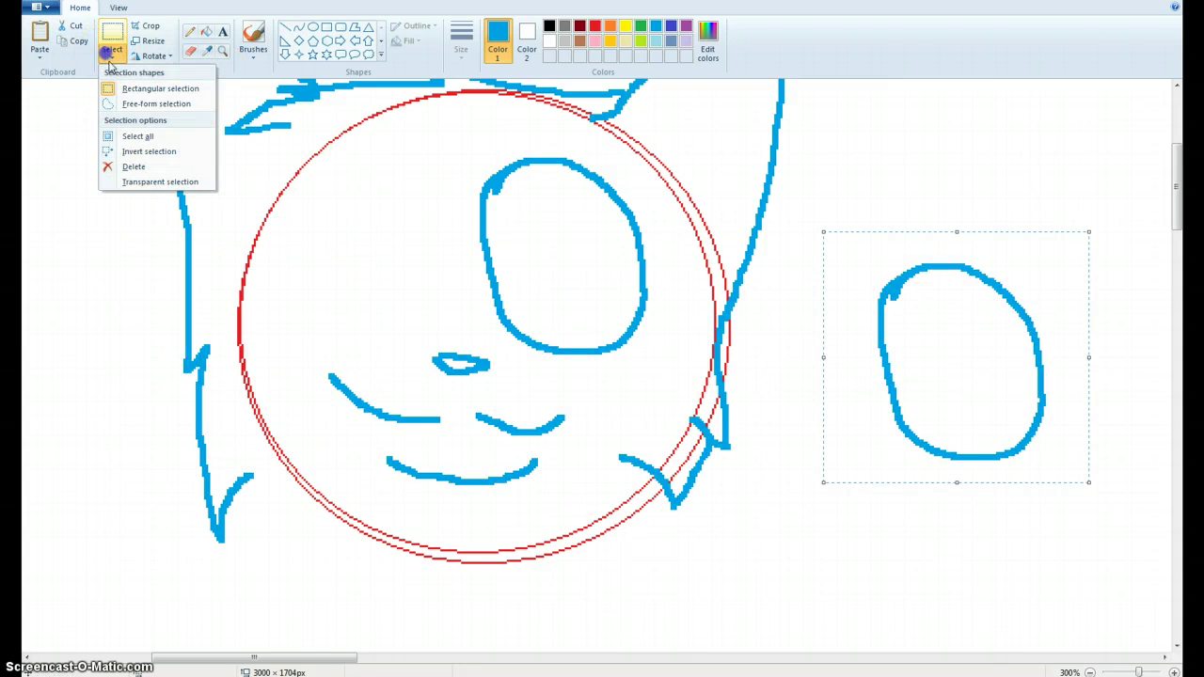
click(132, 104)
mouse_move(1102, 344)
mouse_down()
mouse_move(1077, 315)
mouse_move(812, 386)
mouse_move(849, 428)
mouse_up()
click(1026, 480)
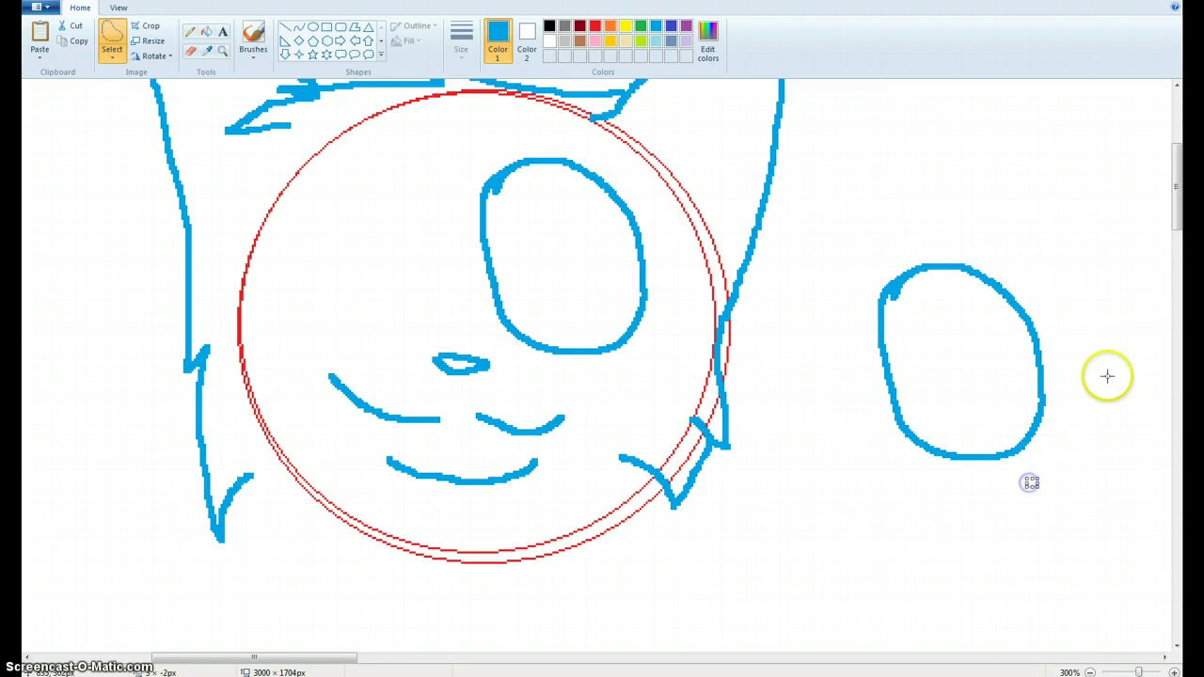
mouse_move(1107, 376)
mouse_down()
mouse_move(1072, 289)
mouse_move(853, 232)
mouse_move(820, 344)
mouse_move(1008, 511)
mouse_move(1130, 432)
mouse_move(1076, 321)
mouse_move(1063, 331)
mouse_move(1147, 192)
mouse_move(1053, 330)
mouse_move(902, 342)
mouse_move(468, 247)
mouse_move(782, 339)
mouse_move(972, 370)
mouse_up()
right_click(964, 383)
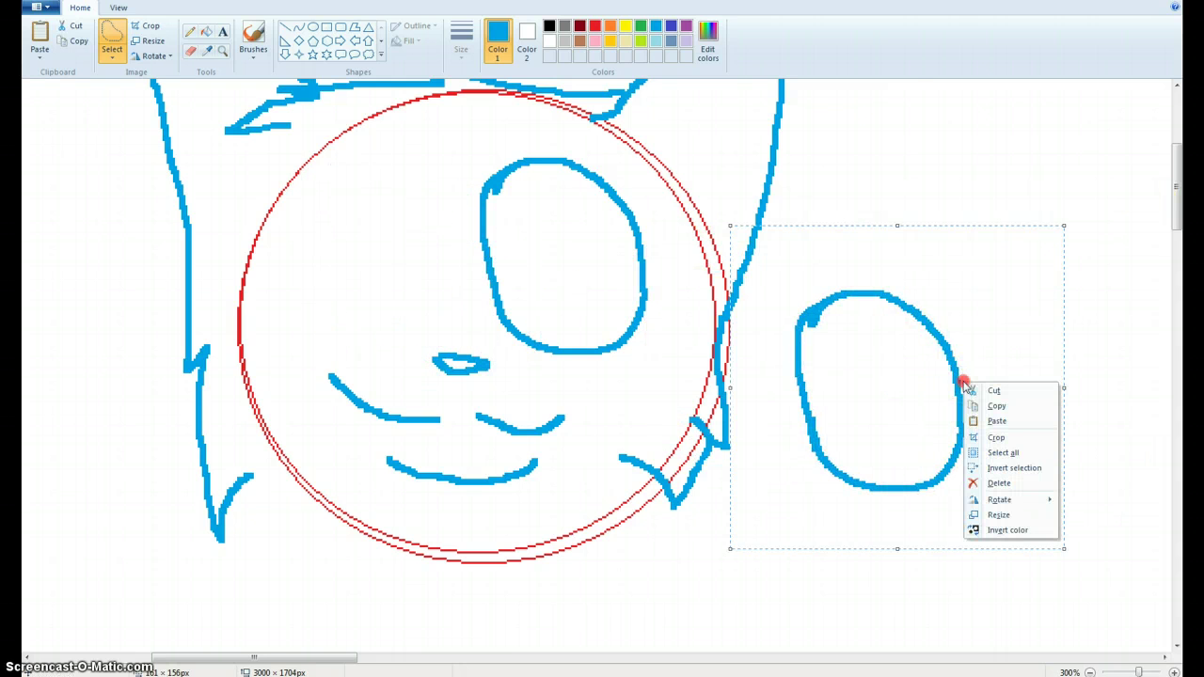
mouse_move(1002, 499)
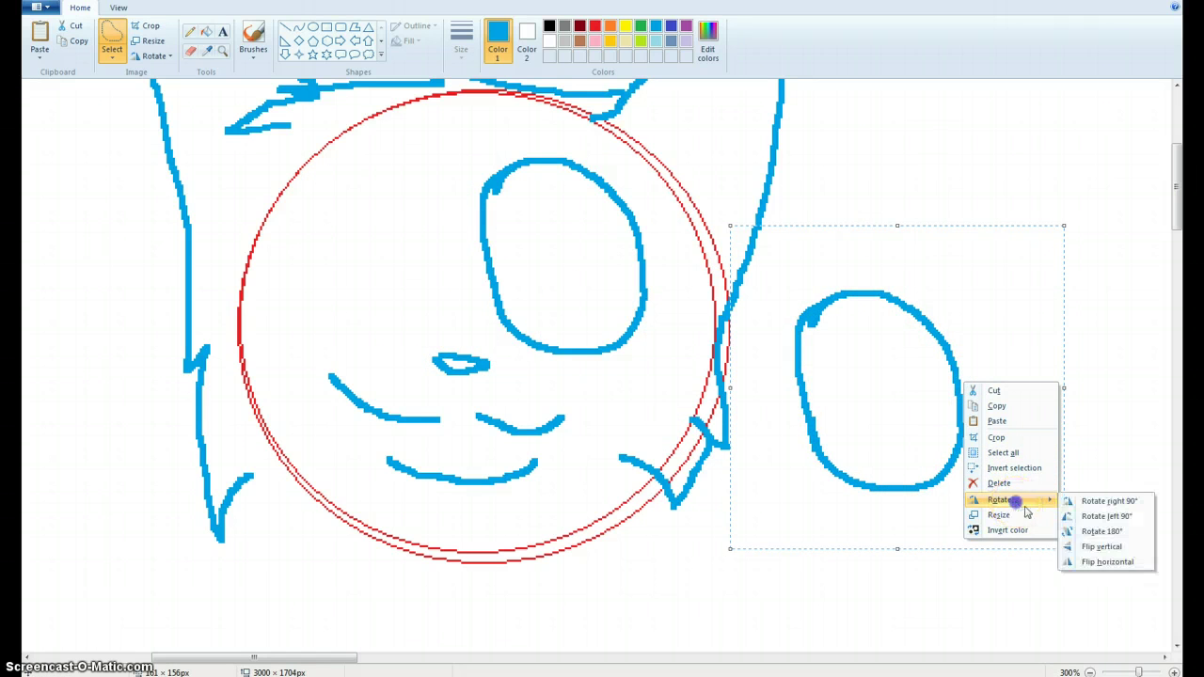
click(1084, 561)
drag(901, 435, 343, 292)
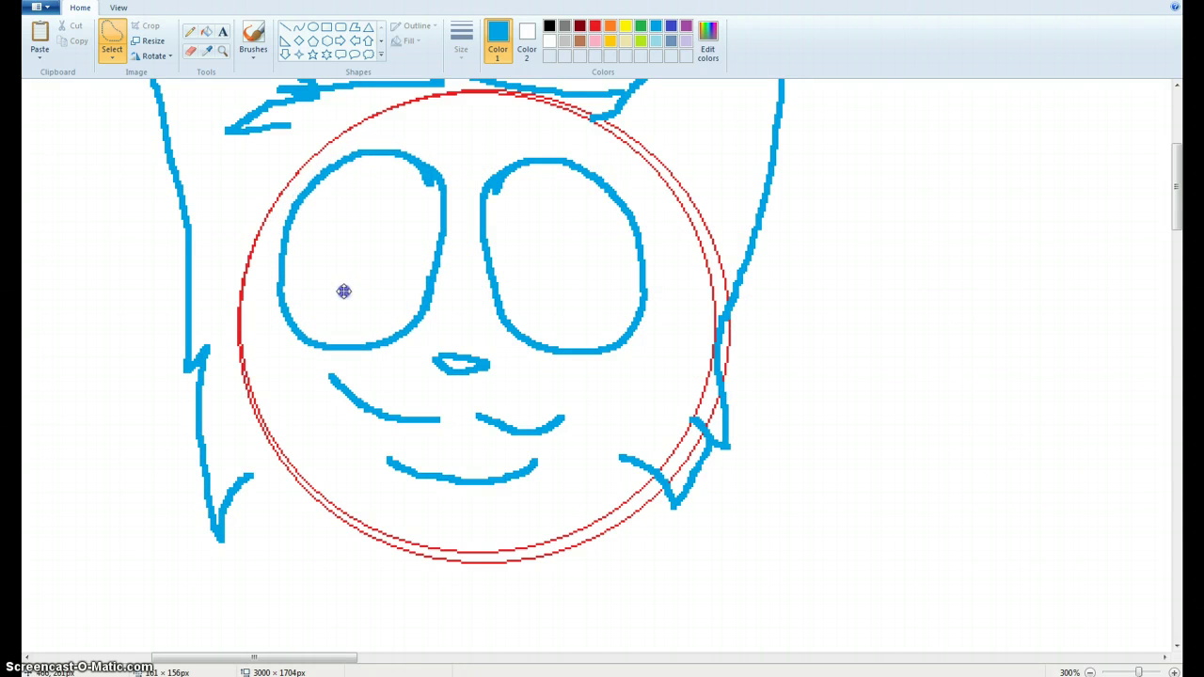
click(852, 422)
Draw a curved vertical iris line inside each eye with the light blue Pencil, from the lower edge to the upper edge.
scroll(853, 427, up, 3)
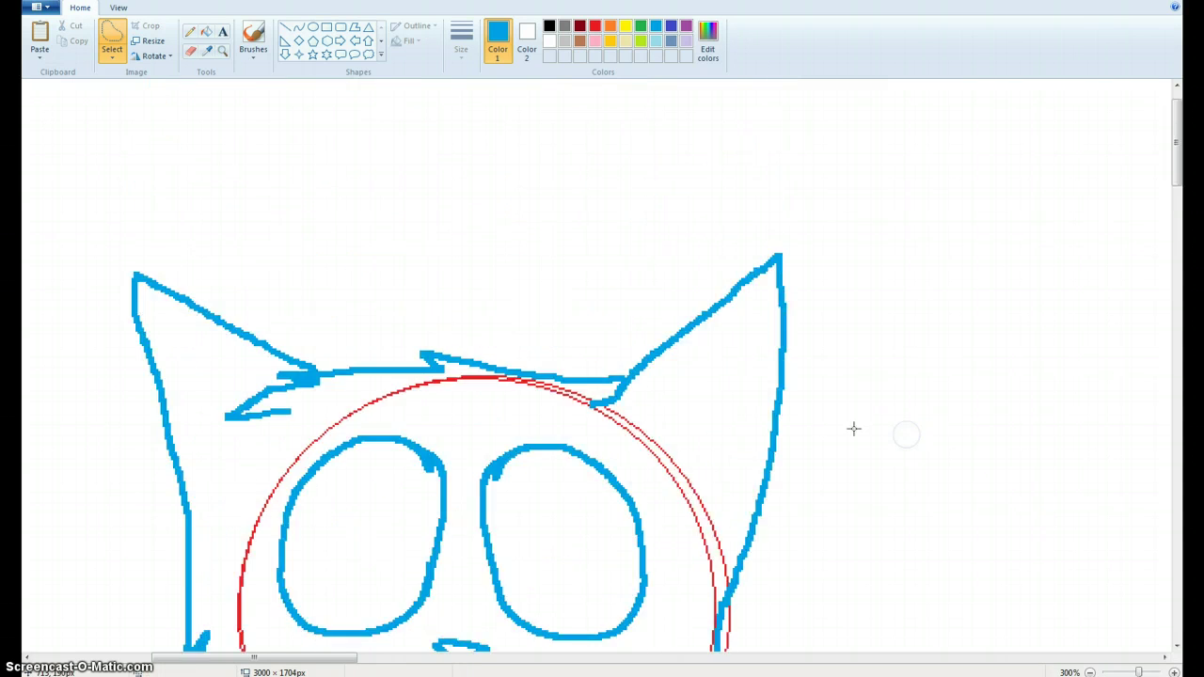
click(824, 433)
scroll(823, 434, down, 3)
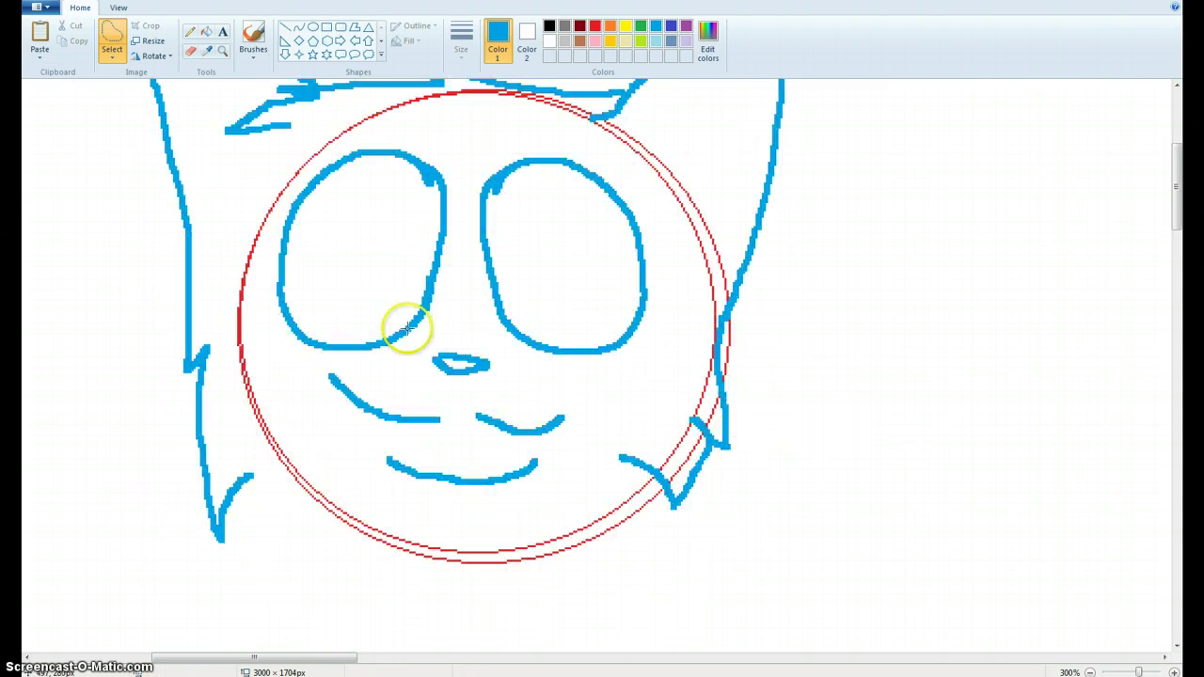
click(193, 35)
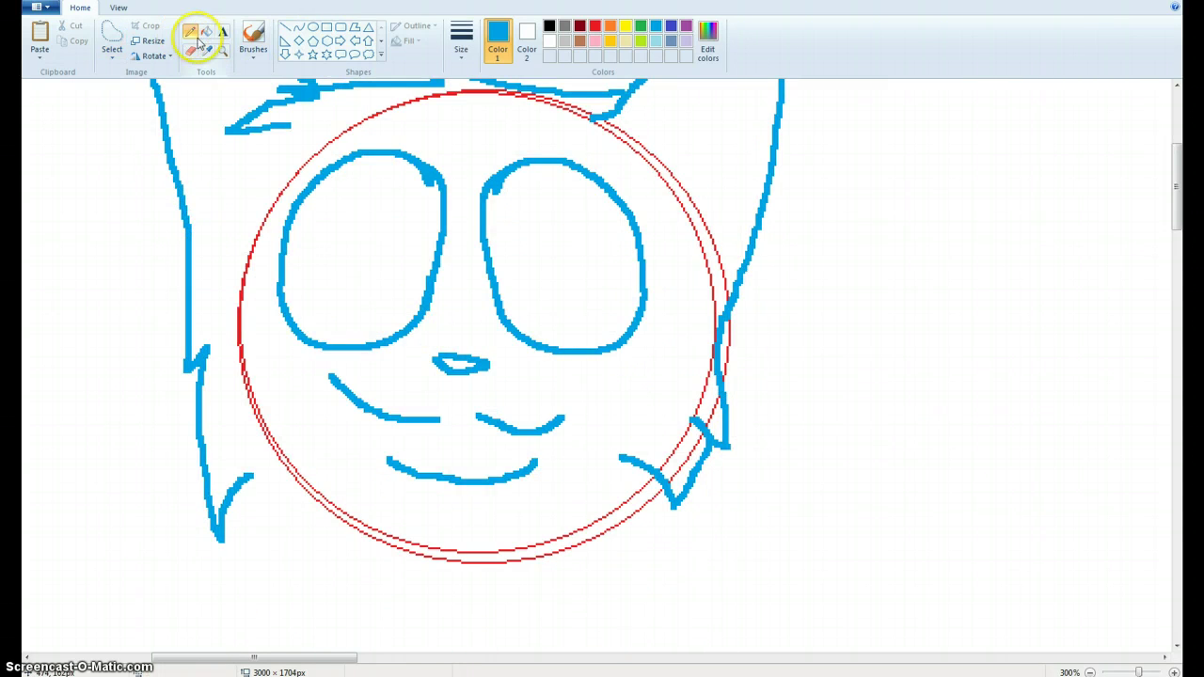
click(579, 348)
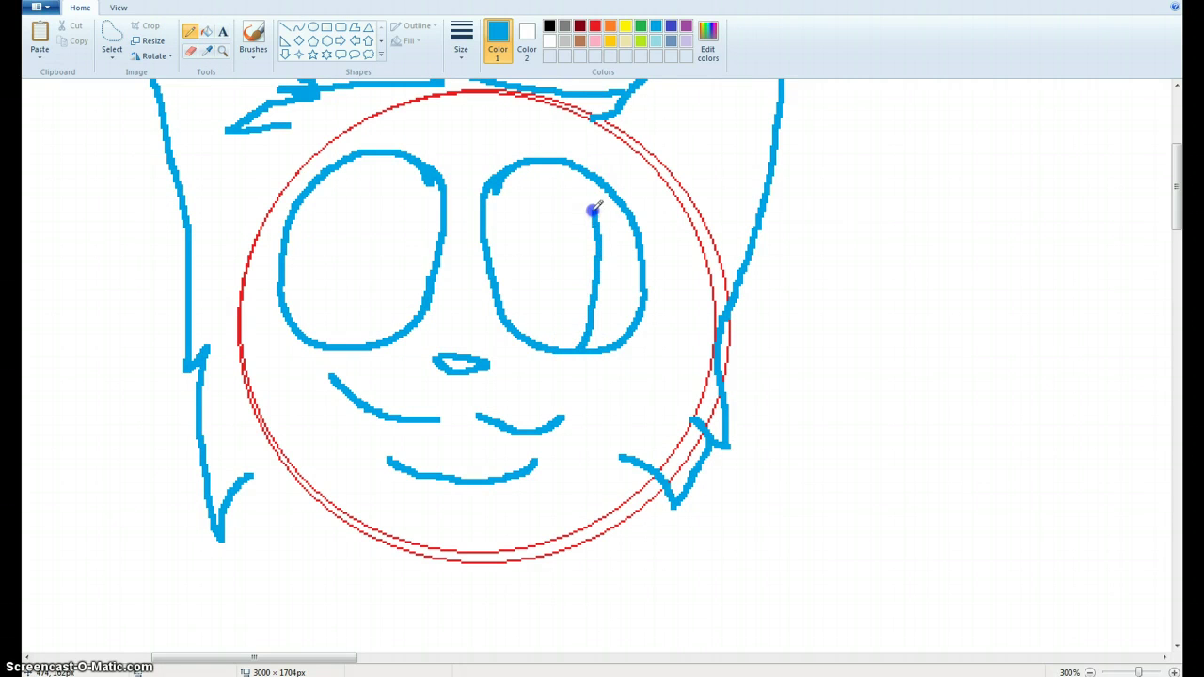
click(342, 333)
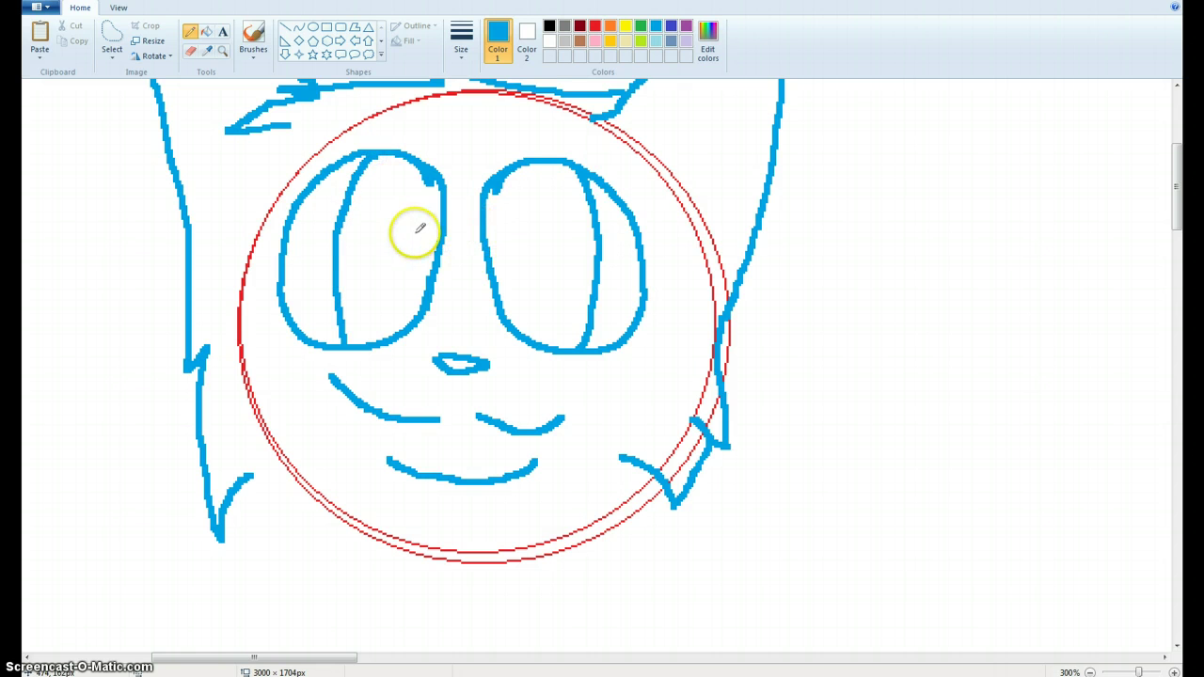
Draw a curved highlight line across the upper inner corner of each eye with the light blue Pencil.
drag(376, 156, 380, 173)
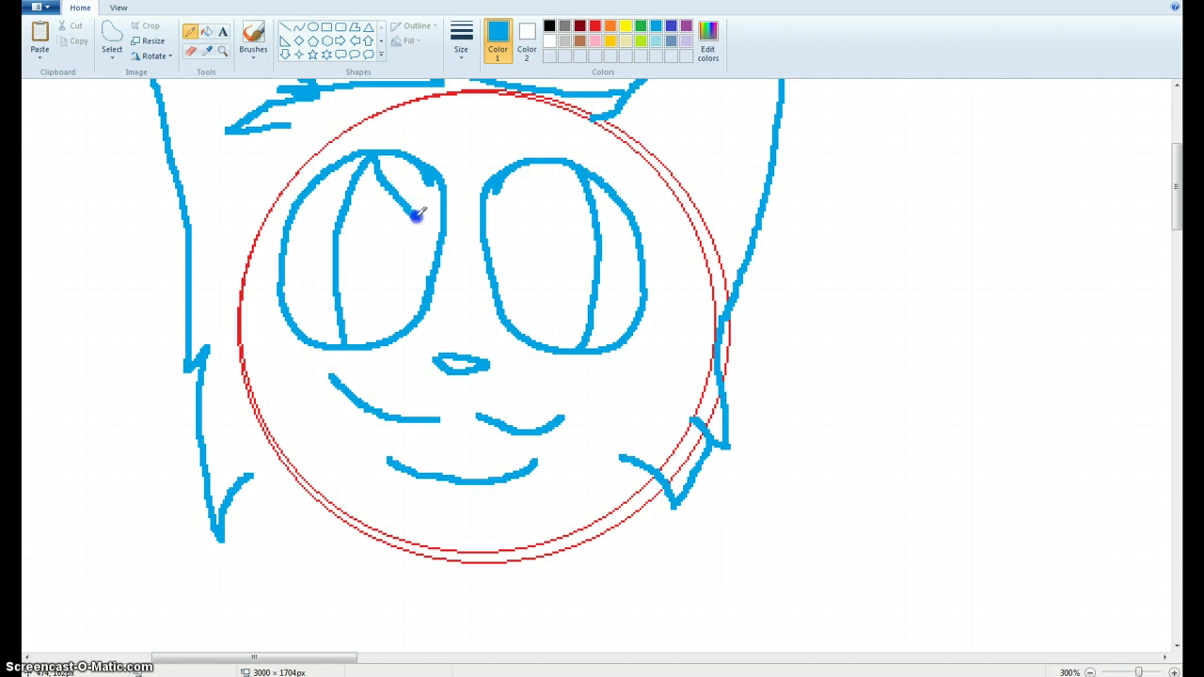
click(494, 238)
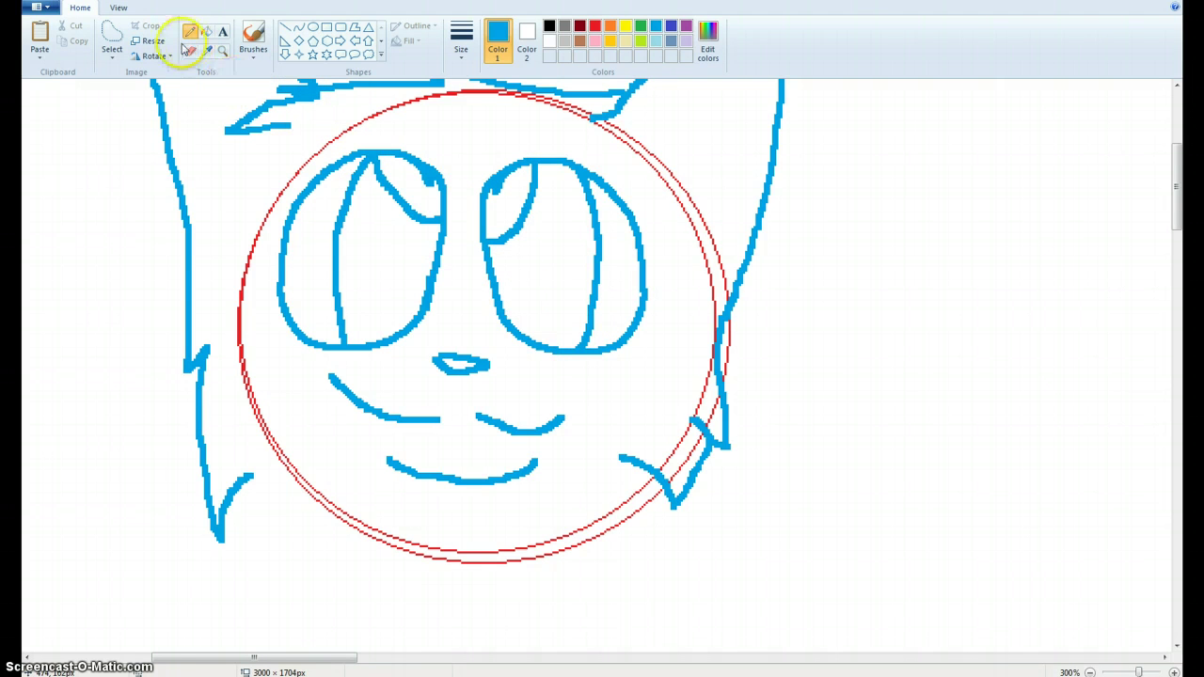
click(599, 257)
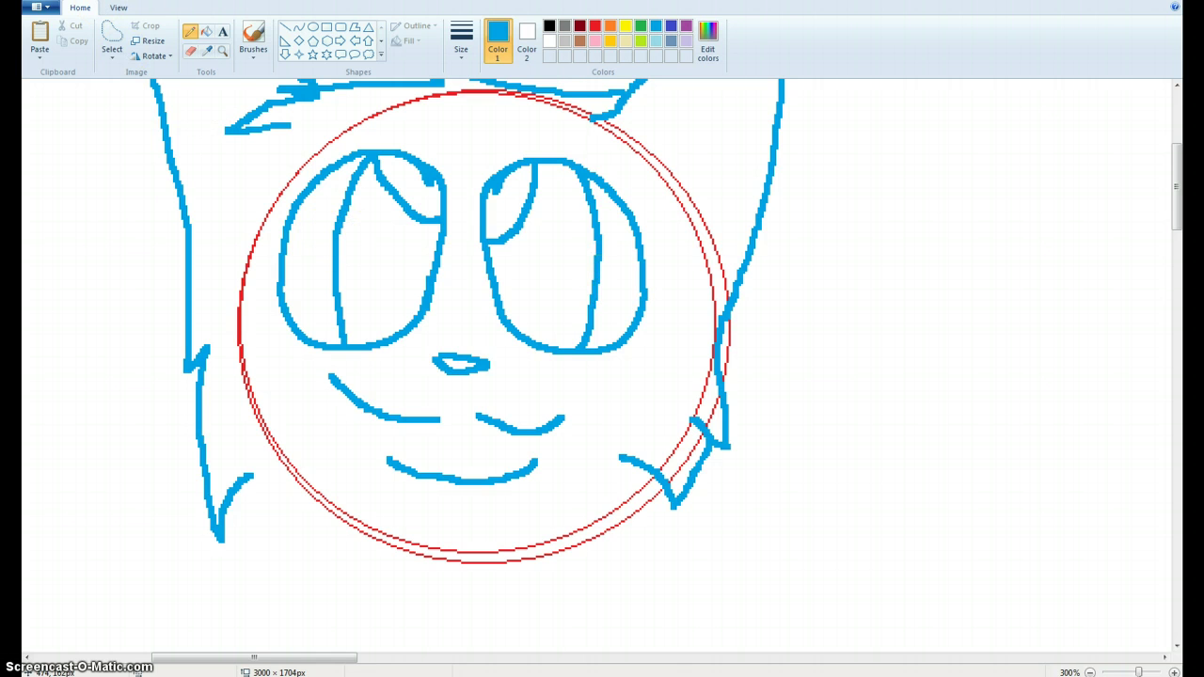
Write "imma skip" in a text box across the cat's face.
click(223, 31)
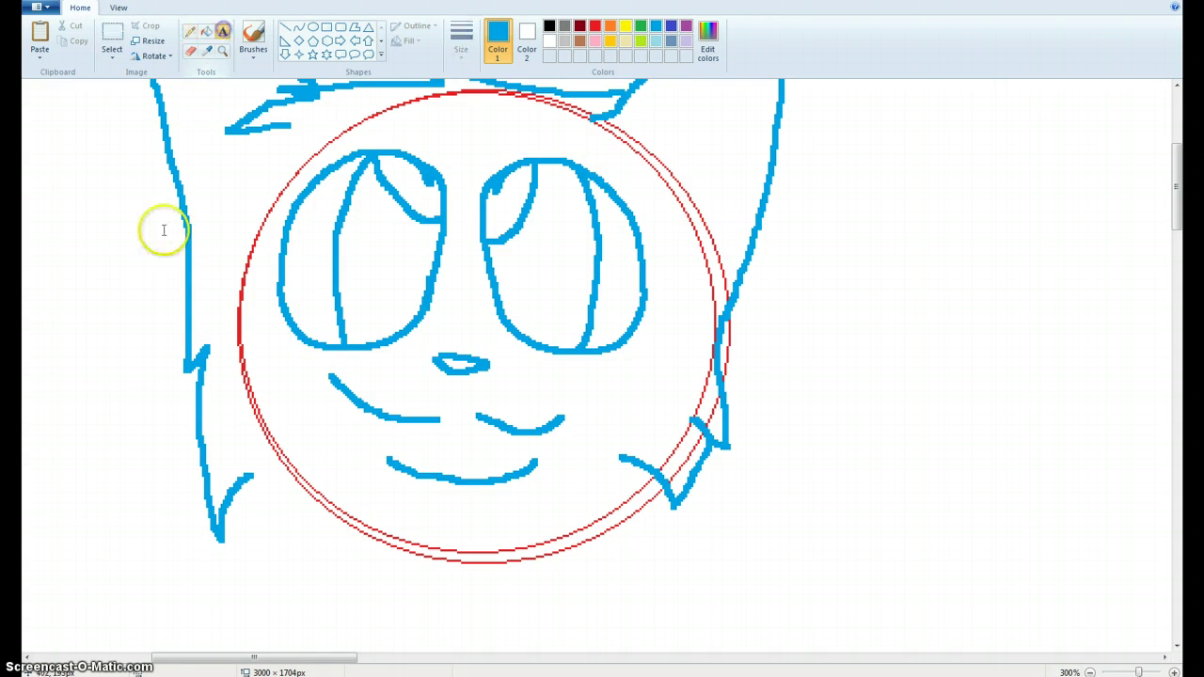
drag(188, 257, 752, 410)
text(imma)
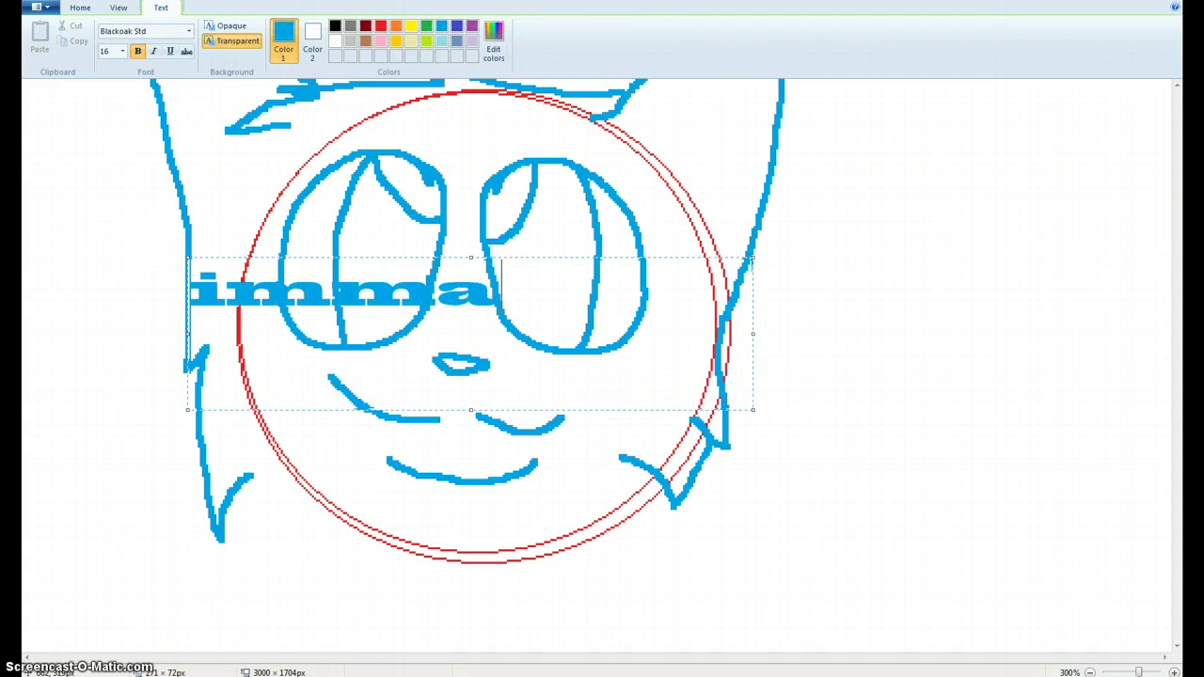
text( skip)
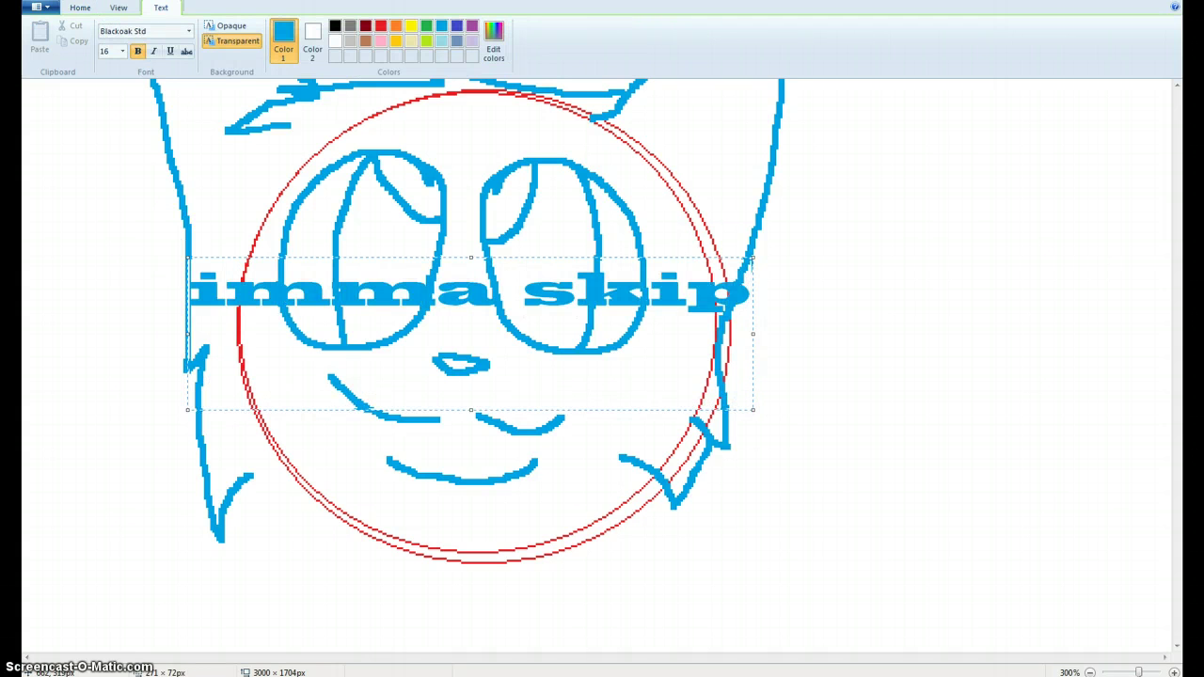
Delete the "imma skip" text and close the empty text box.
key(BackSpace)
key(BackSpace)
key(BackSpace)
key(BackSpace)
key(BackSpace)
key(BackSpace)
key(BackSpace)
key(BackSpace)
key(BackSpace)
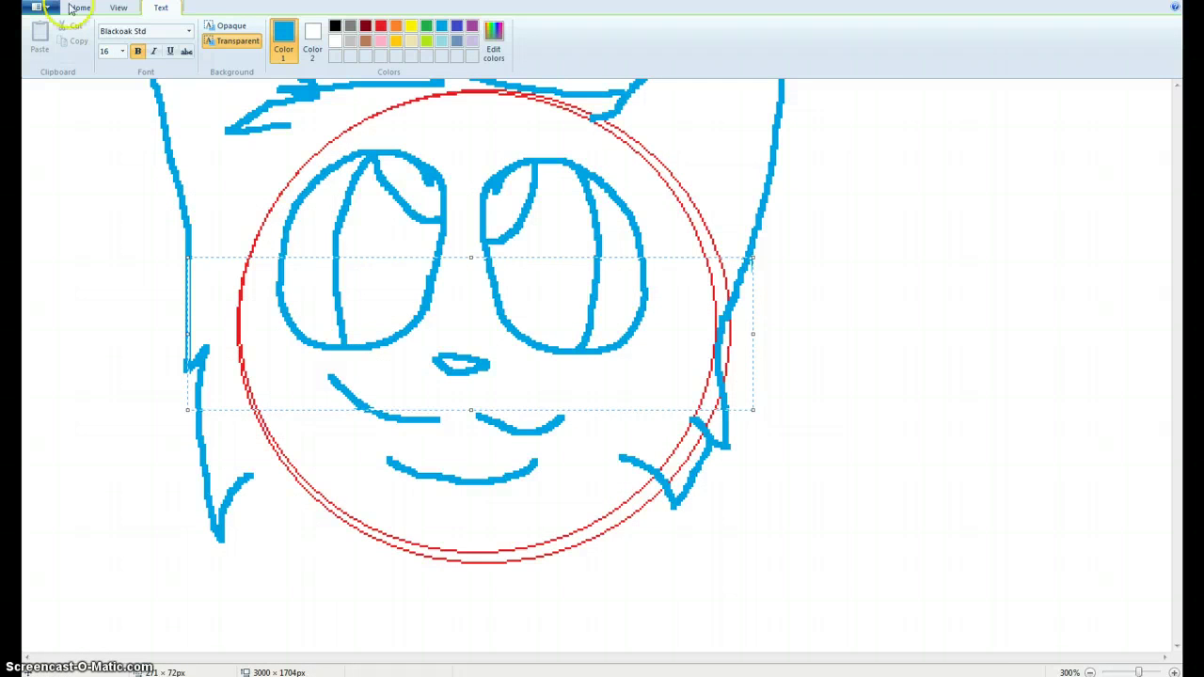
click(40, 286)
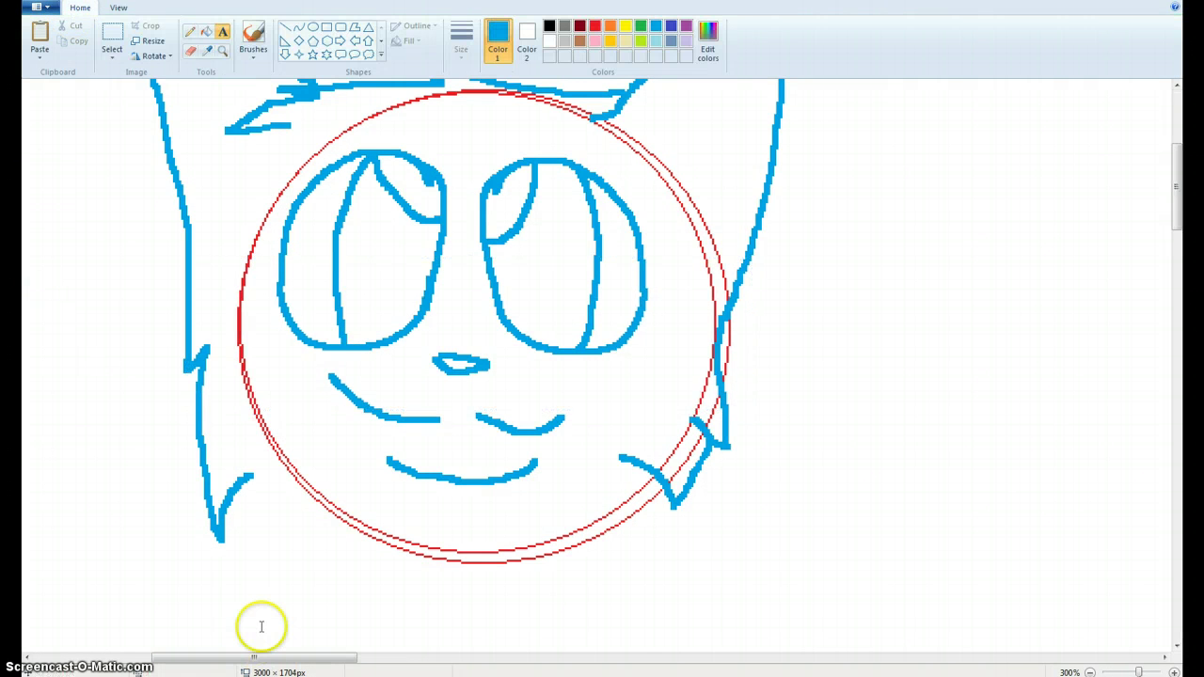
scroll(271, 605, up, 3)
scroll(271, 605, down, 5)
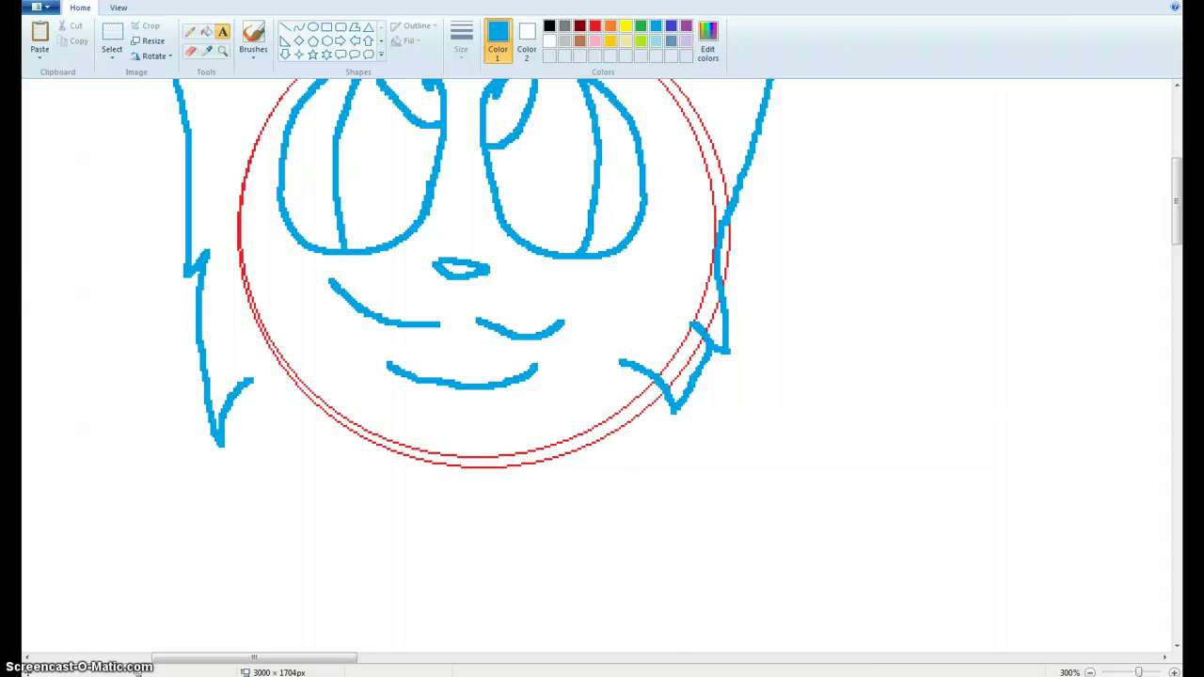
click(181, 410)
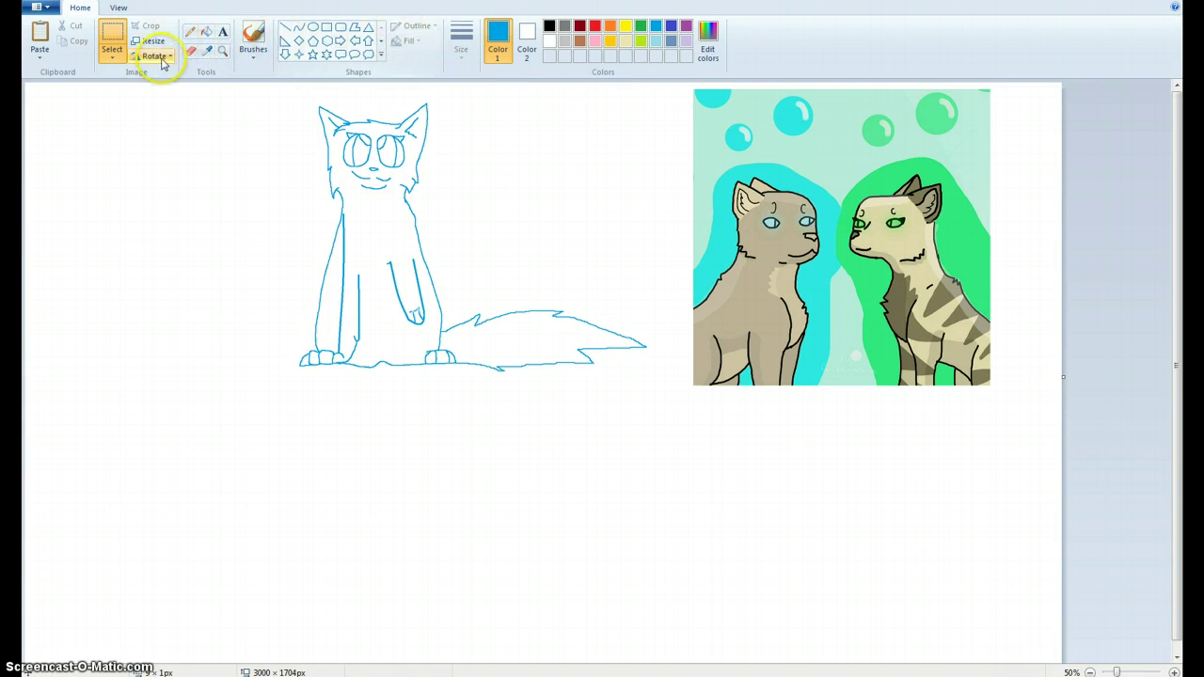
Recolour the whole cat's light blue lines with the Eraser as a colour replacer, using light blue as Color 1 and black as Color 2.
click(190, 50)
click(550, 26)
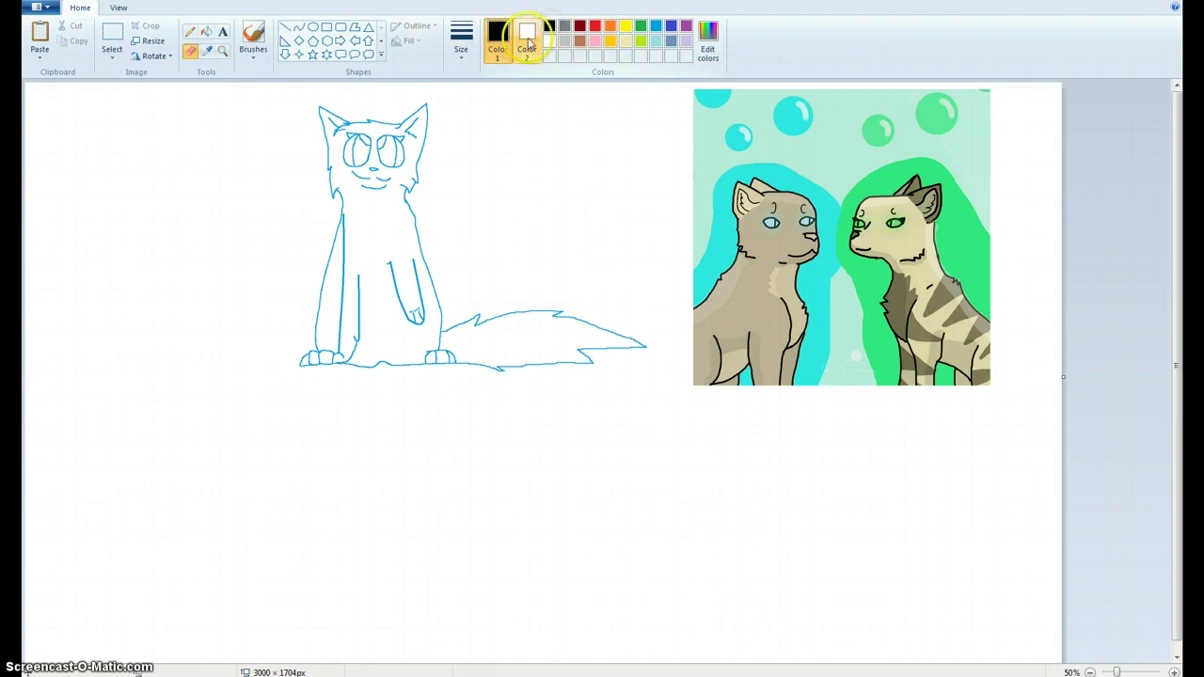
click(656, 25)
click(527, 49)
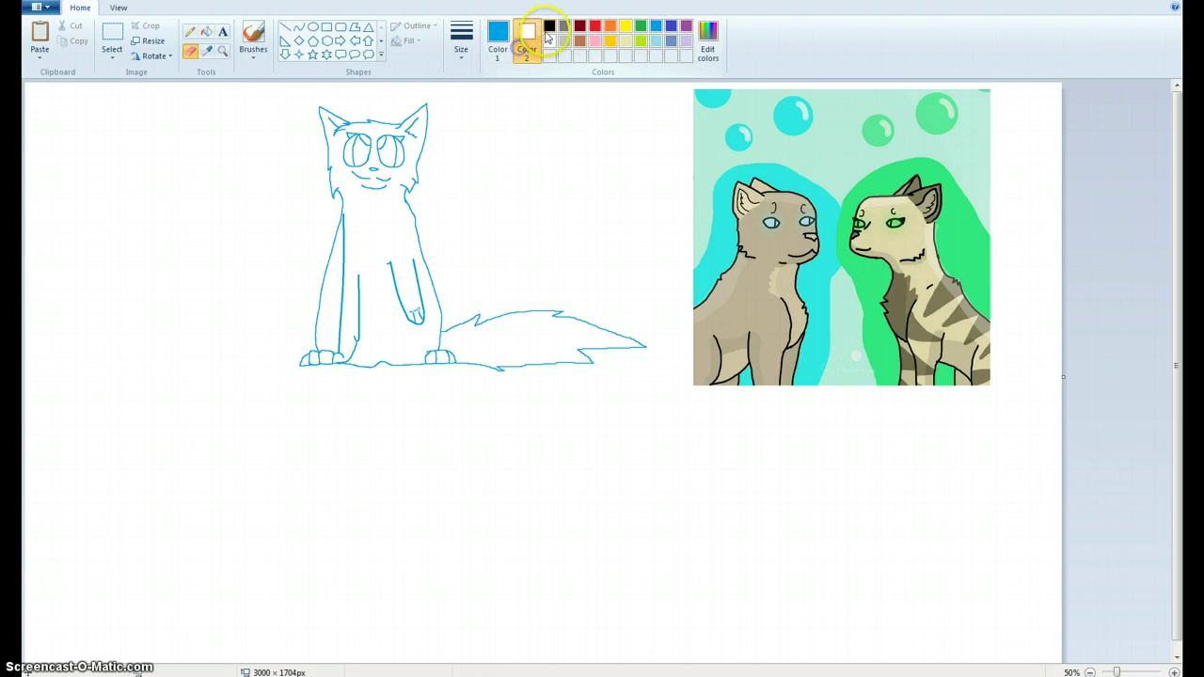
click(550, 25)
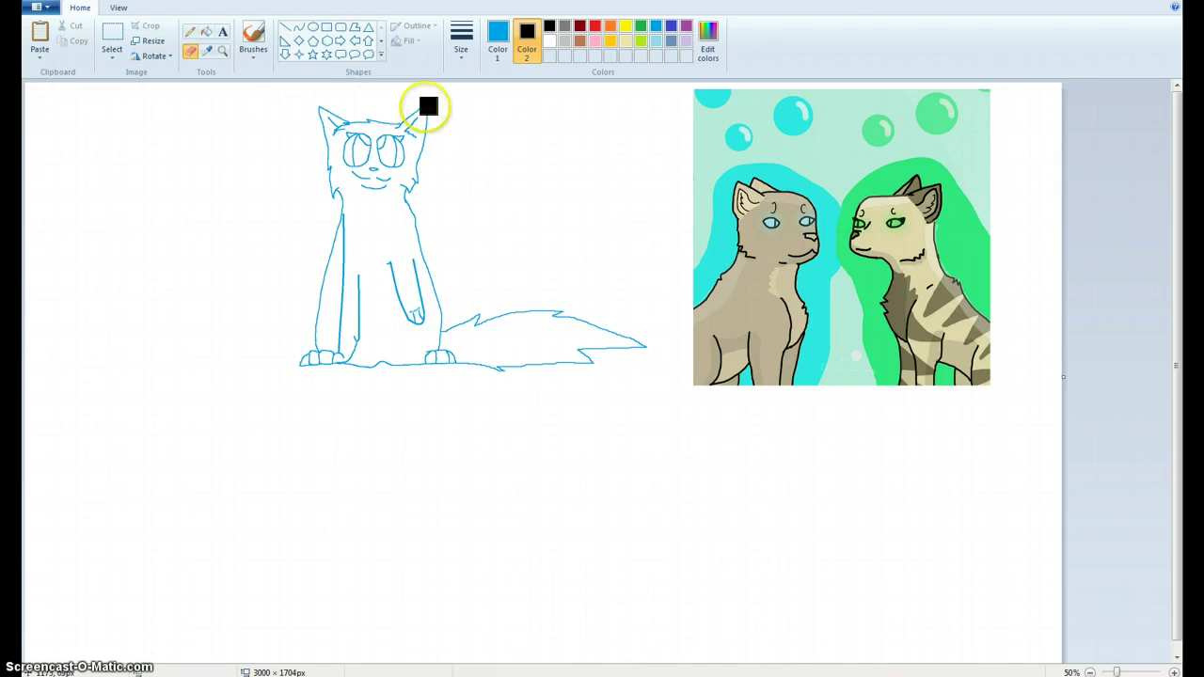
mouse_move(427, 106)
mouse_down()
mouse_move(261, 114)
mouse_move(311, 116)
mouse_move(305, 132)
mouse_move(259, 136)
mouse_move(286, 144)
mouse_move(281, 156)
mouse_move(437, 166)
mouse_move(302, 179)
mouse_move(449, 225)
mouse_move(275, 178)
mouse_move(316, 211)
mouse_move(433, 243)
mouse_move(420, 226)
mouse_move(430, 273)
mouse_move(453, 288)
mouse_move(431, 301)
mouse_move(421, 278)
mouse_move(432, 326)
mouse_move(400, 326)
mouse_move(390, 309)
mouse_move(427, 312)
mouse_move(372, 269)
mouse_move(401, 271)
mouse_move(398, 296)
mouse_move(353, 317)
mouse_move(365, 275)
mouse_move(358, 319)
mouse_up()
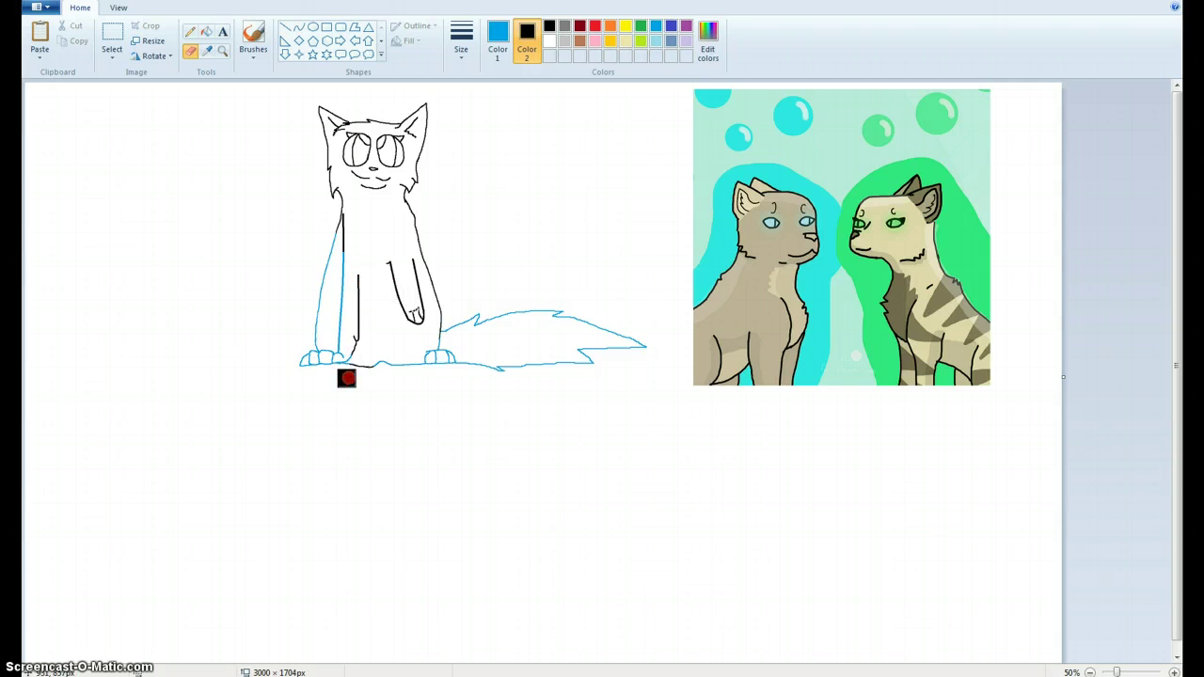
drag(333, 365, 313, 358)
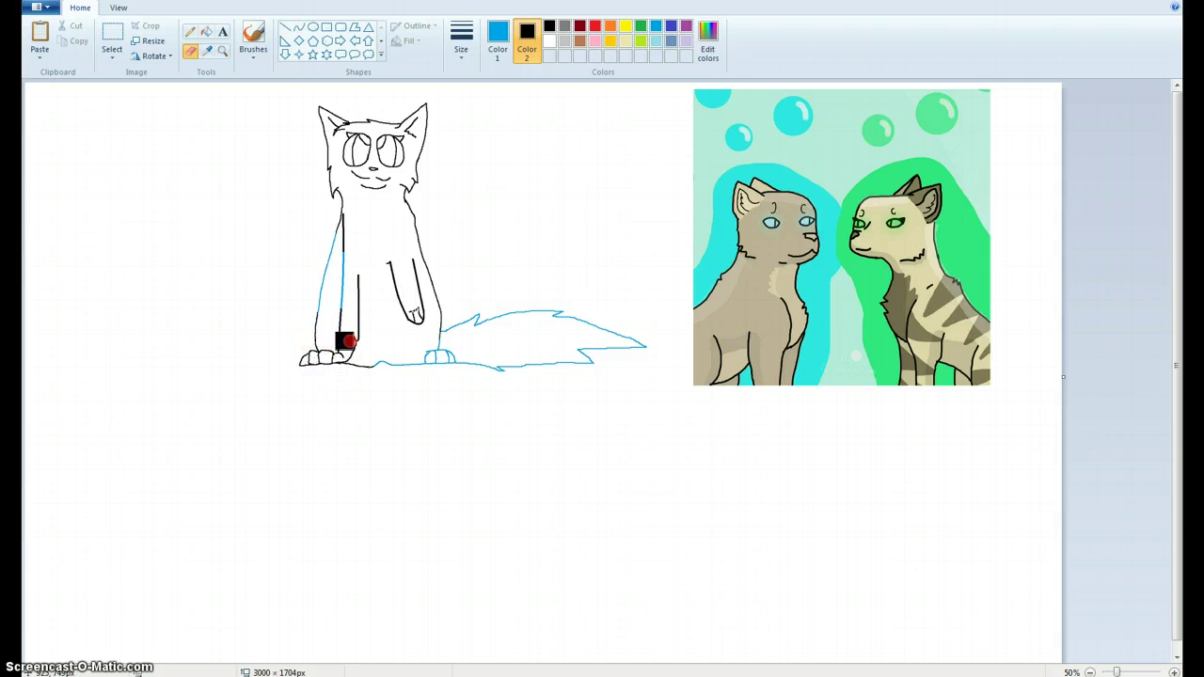
drag(323, 315, 344, 236)
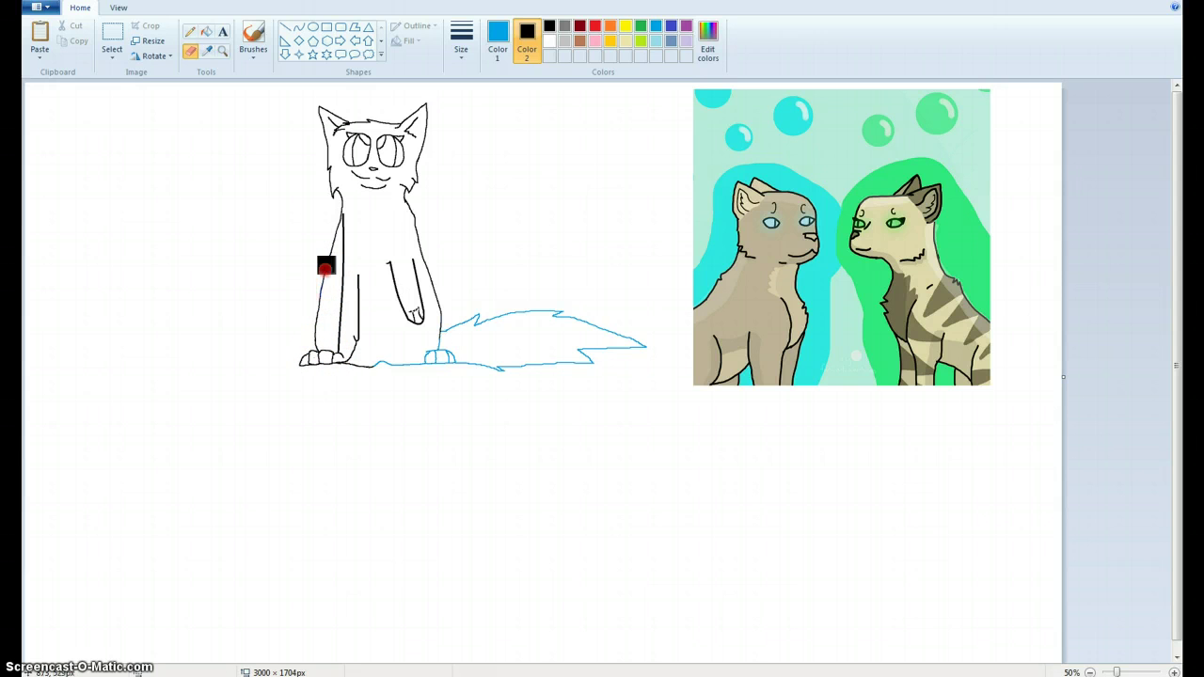
mouse_move(346, 331)
mouse_down()
mouse_move(410, 359)
mouse_move(357, 353)
mouse_move(401, 369)
mouse_move(396, 359)
mouse_move(508, 362)
mouse_move(495, 370)
mouse_move(484, 351)
mouse_move(652, 347)
mouse_move(542, 309)
mouse_move(569, 322)
mouse_move(453, 324)
mouse_up()
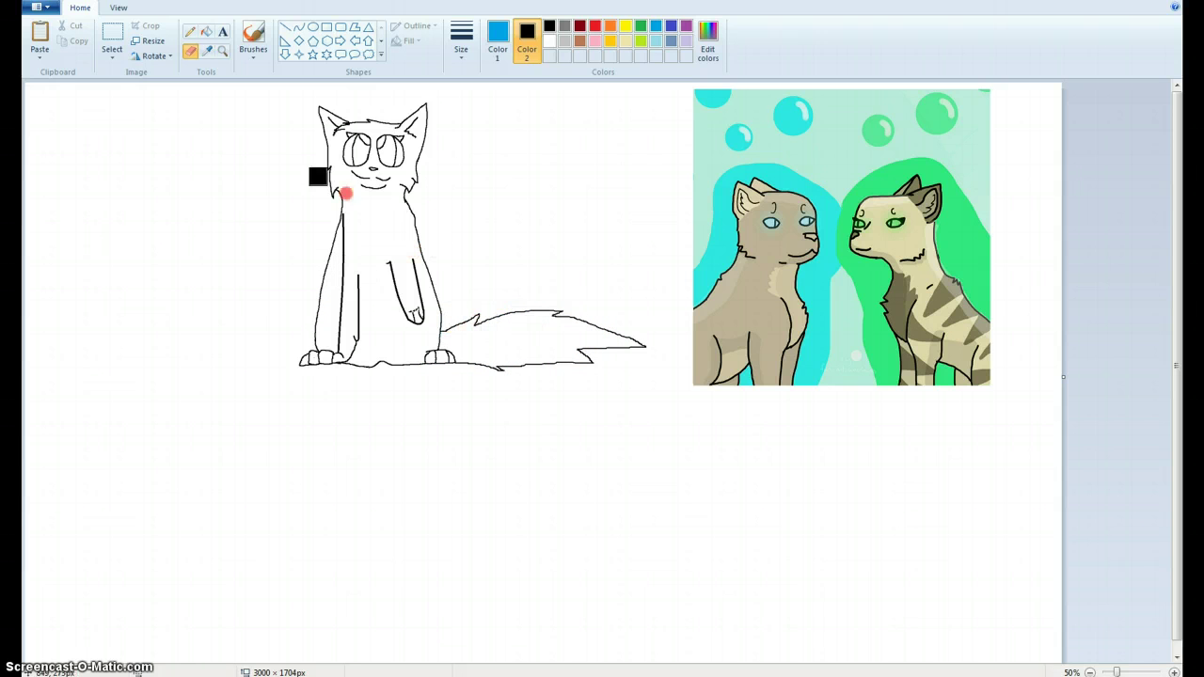
Fill the cat's head, body, paws and tail with the light beige sampled from the striped cat in the reference picture.
click(217, 53)
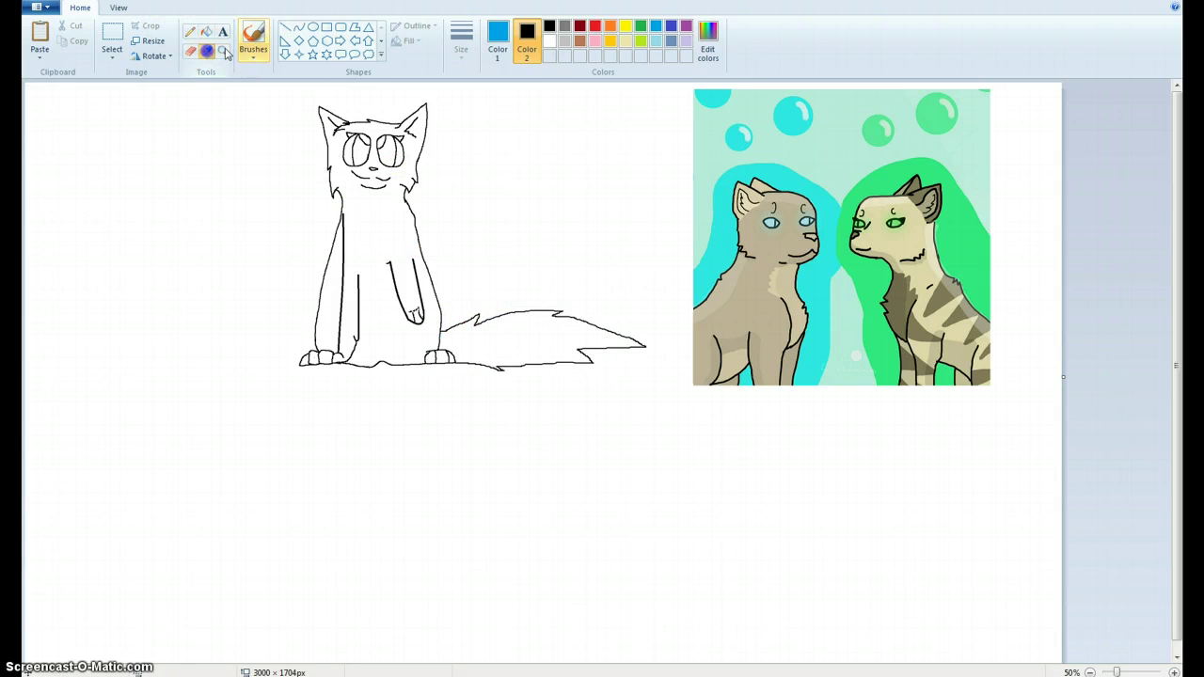
click(206, 51)
click(901, 230)
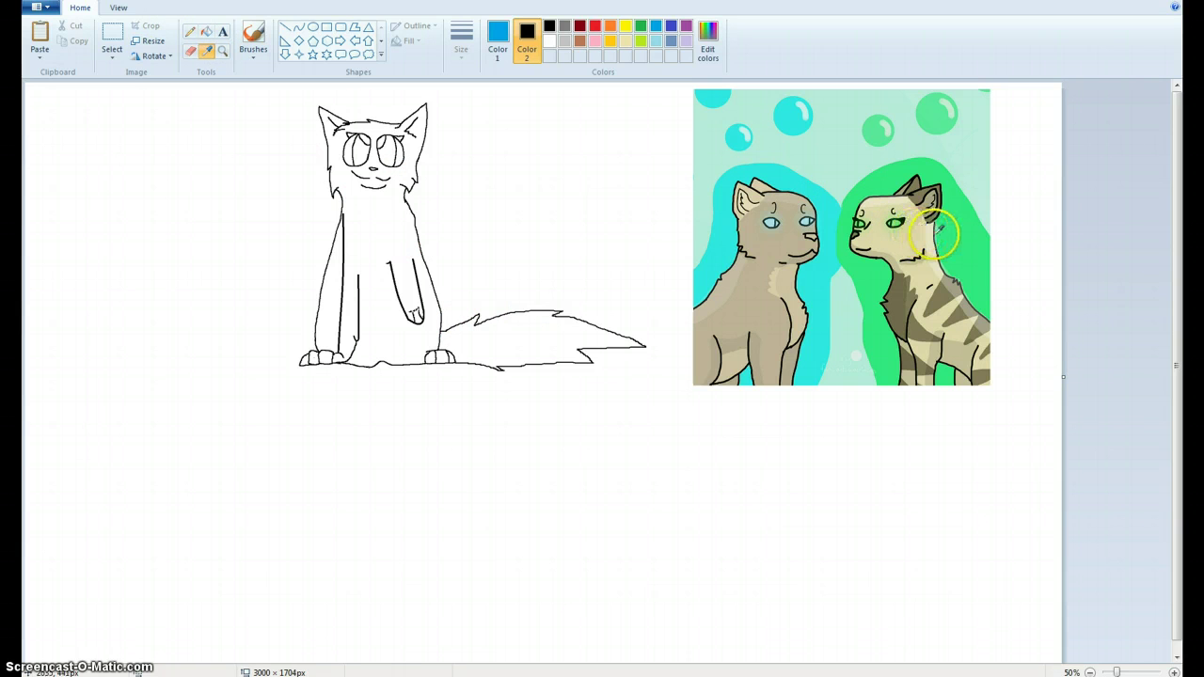
click(930, 231)
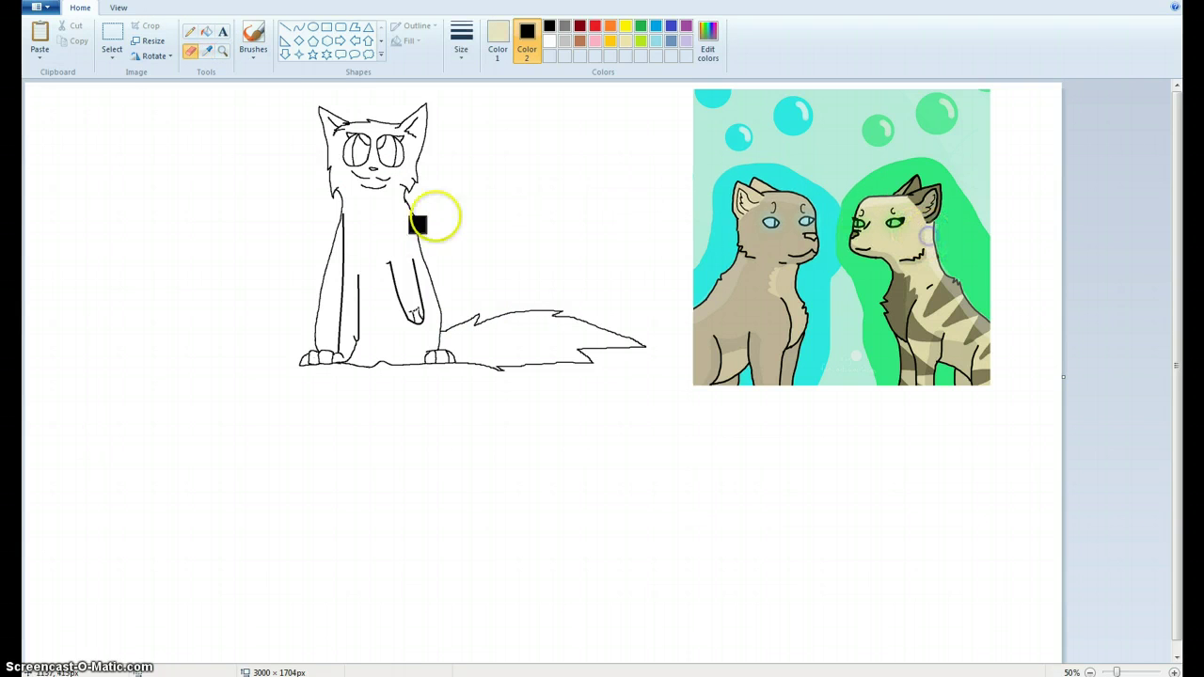
click(206, 31)
click(382, 235)
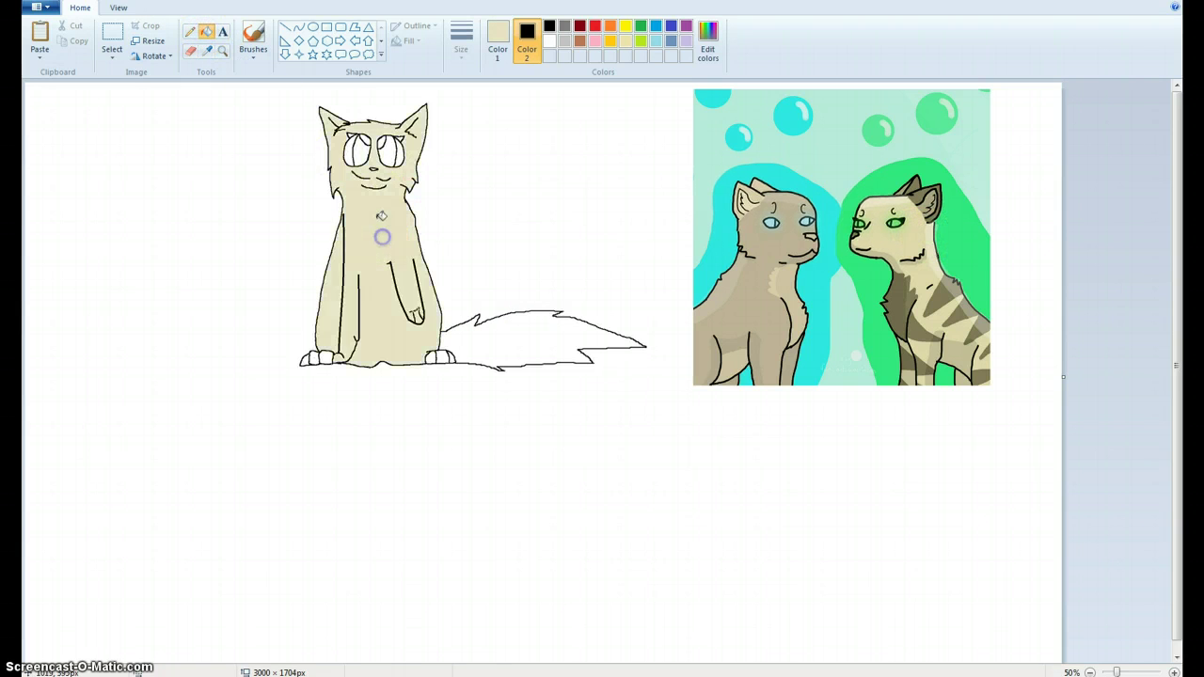
click(470, 342)
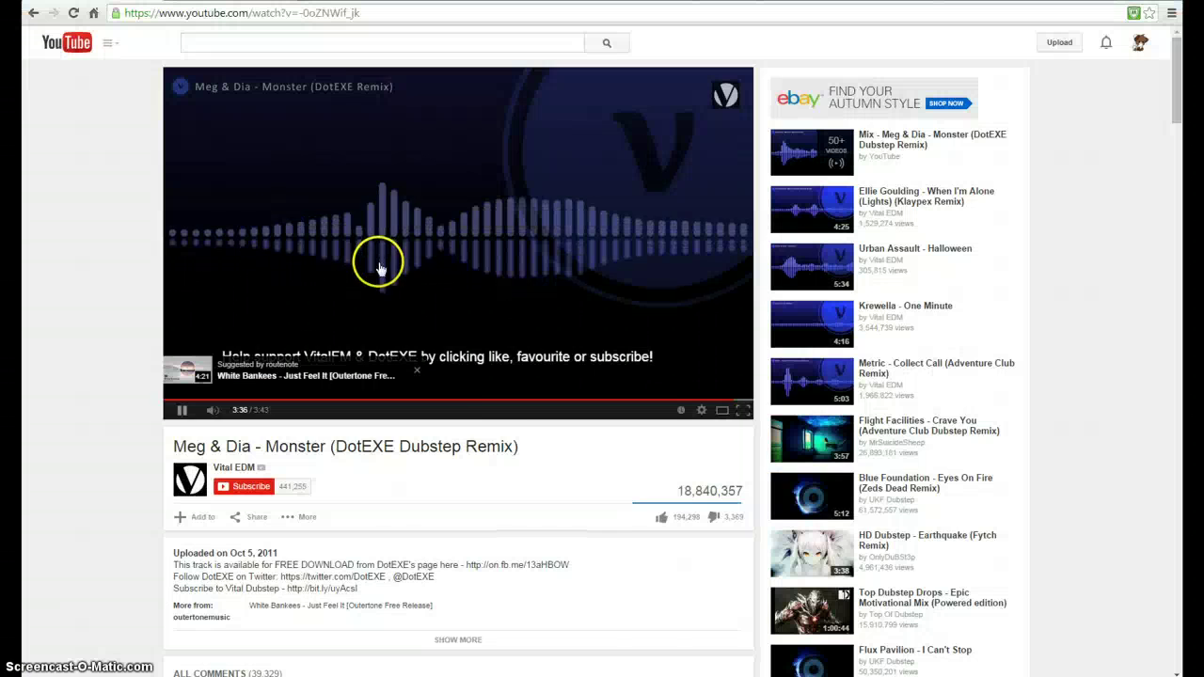
drag(733, 400, 81, 395)
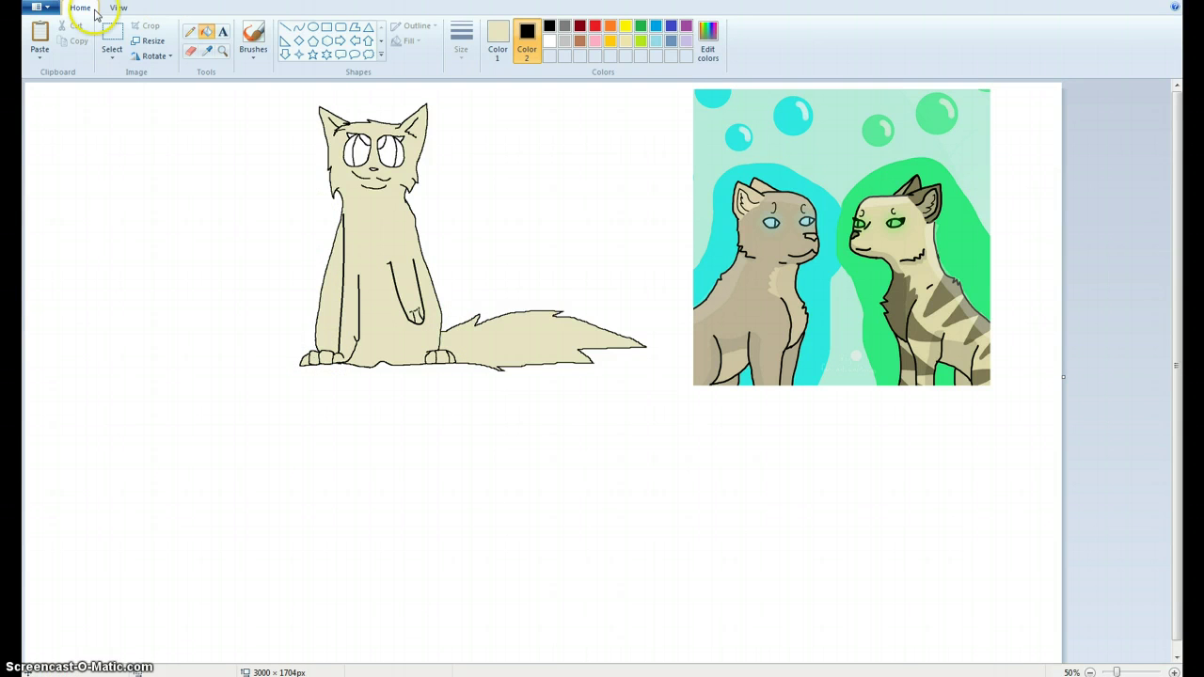
Write "thats a foot" in black Blackoak Std beside the cat's body.
click(222, 30)
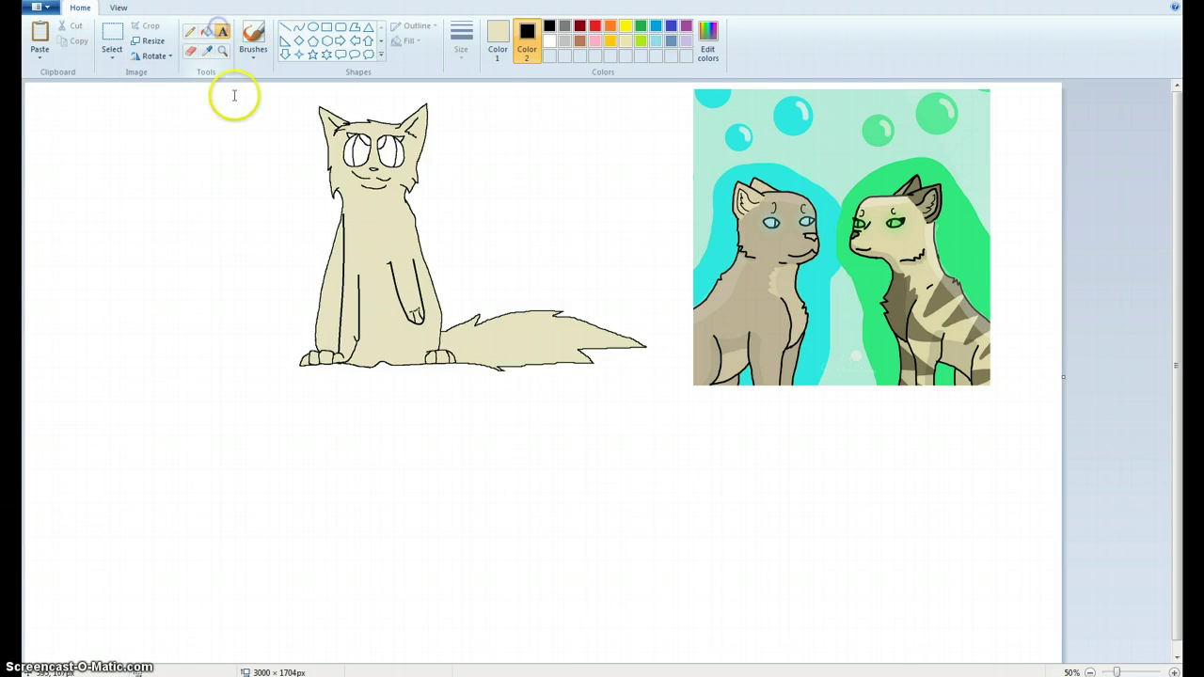
drag(163, 265, 341, 280)
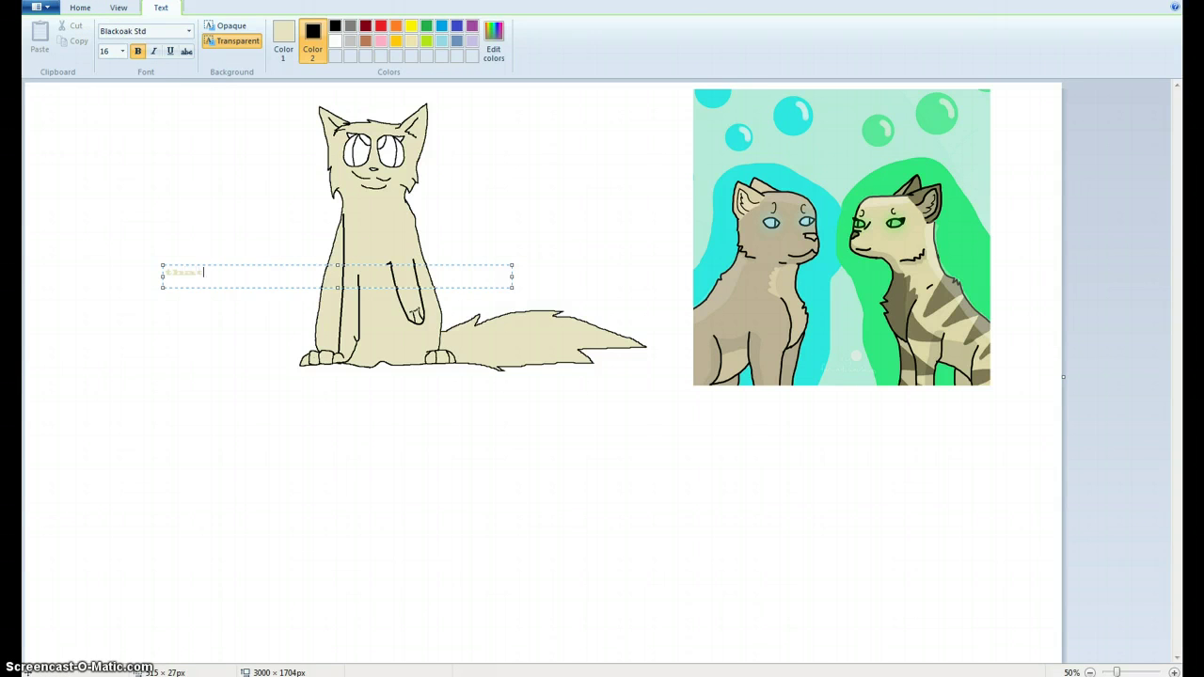
click(283, 37)
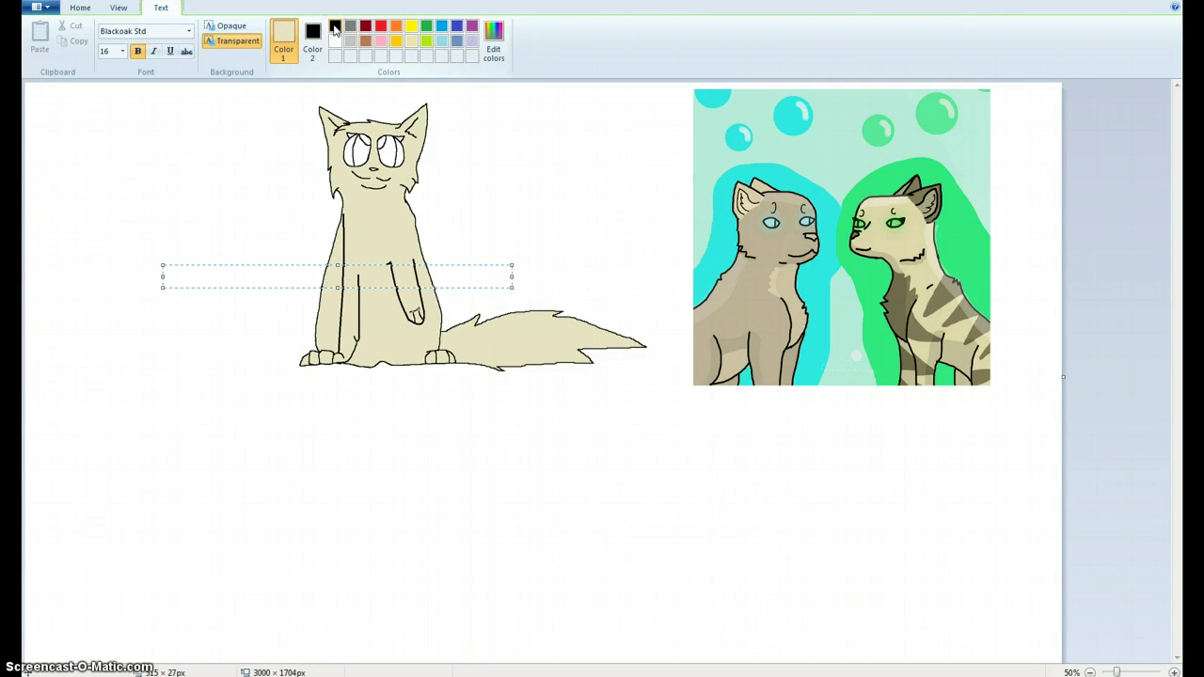
click(336, 28)
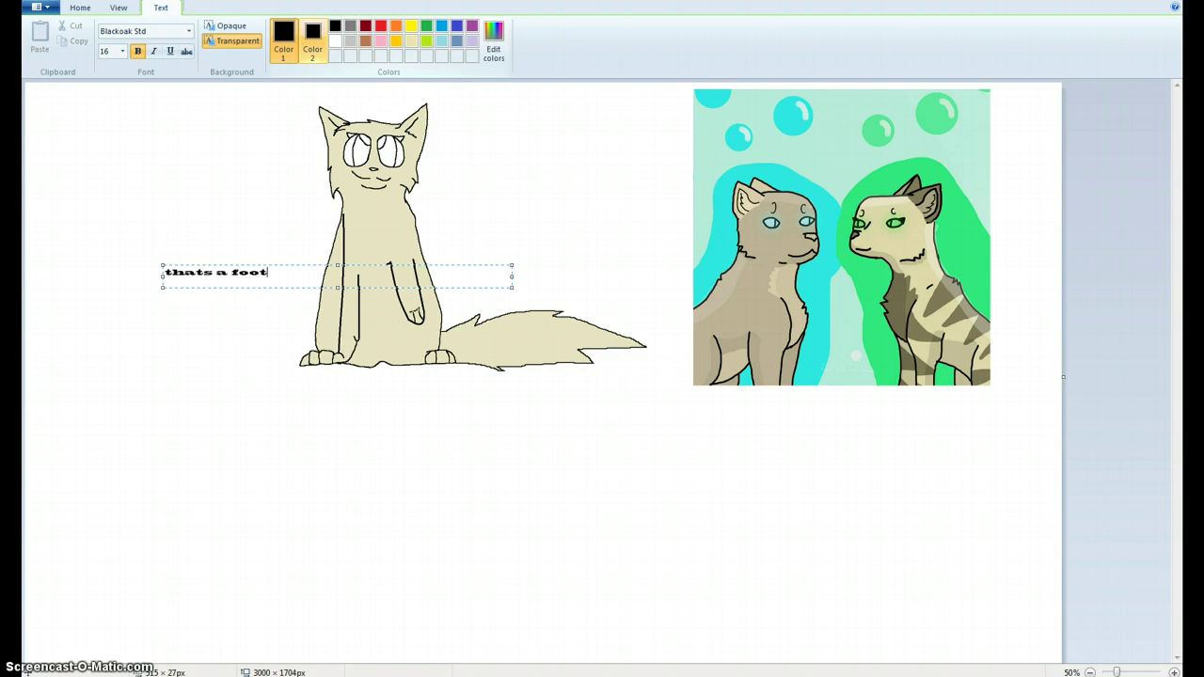
click(142, 94)
Draw a black Pencil arrow pointing at the cat's left foot, and undo the arrow and its text label.
click(85, 8)
click(190, 31)
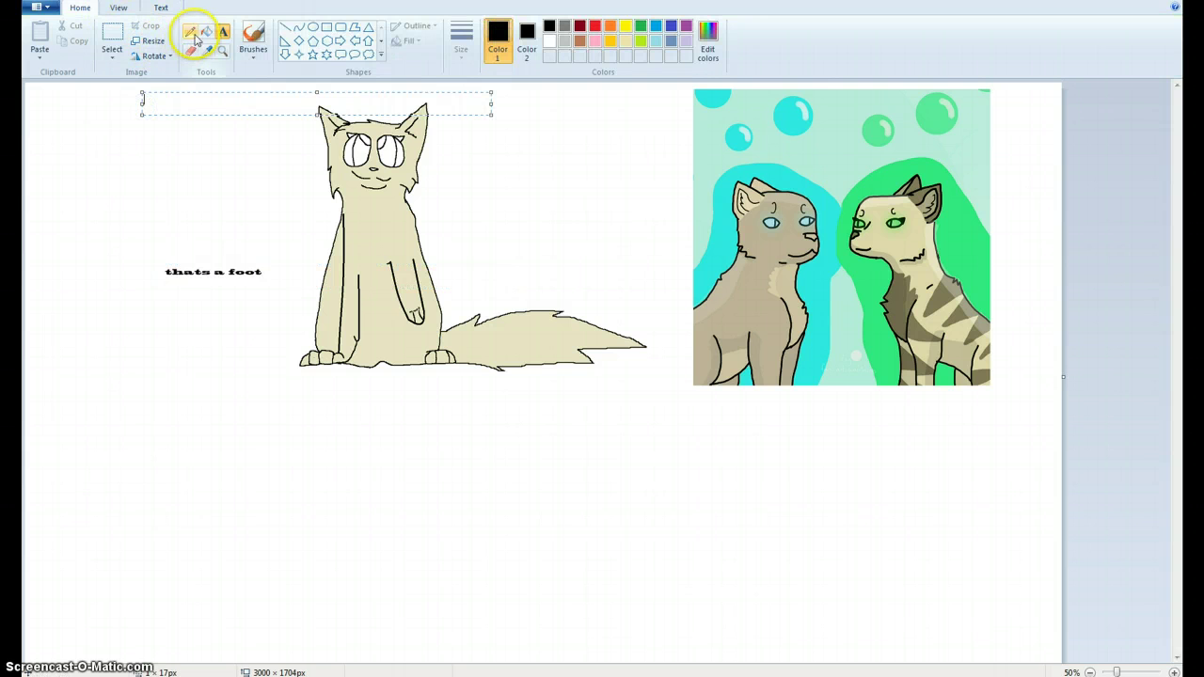
mouse_move(266, 316)
mouse_down()
mouse_move(242, 298)
mouse_move(279, 328)
mouse_up()
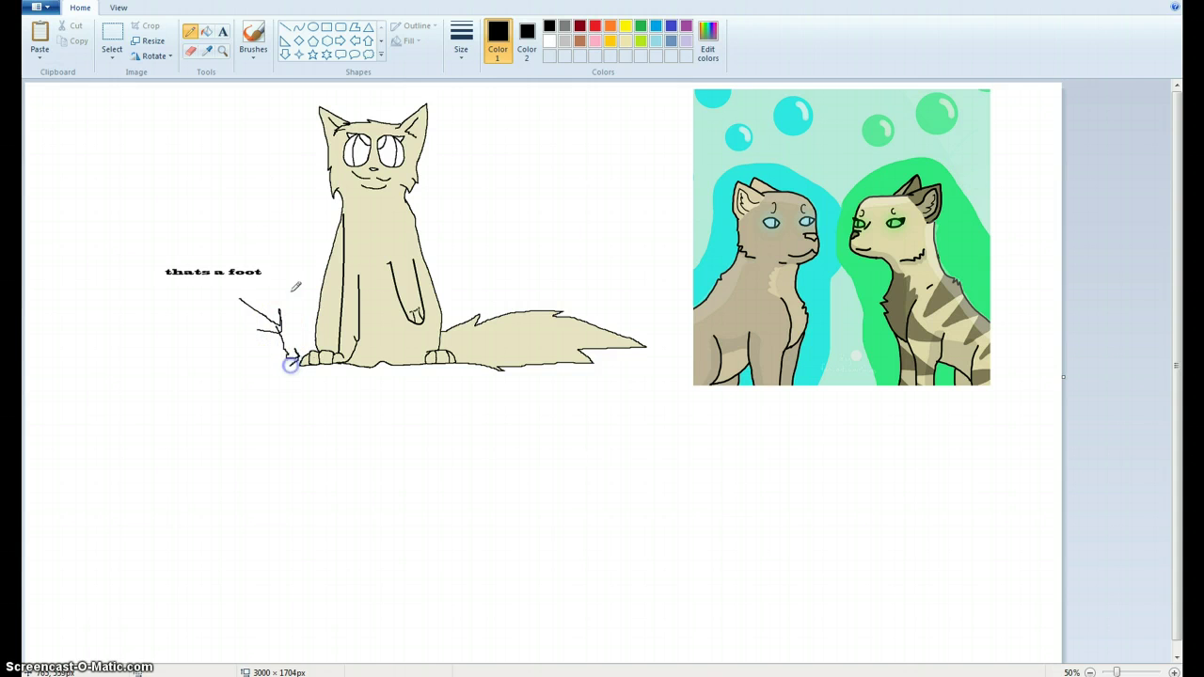
click(82, 8)
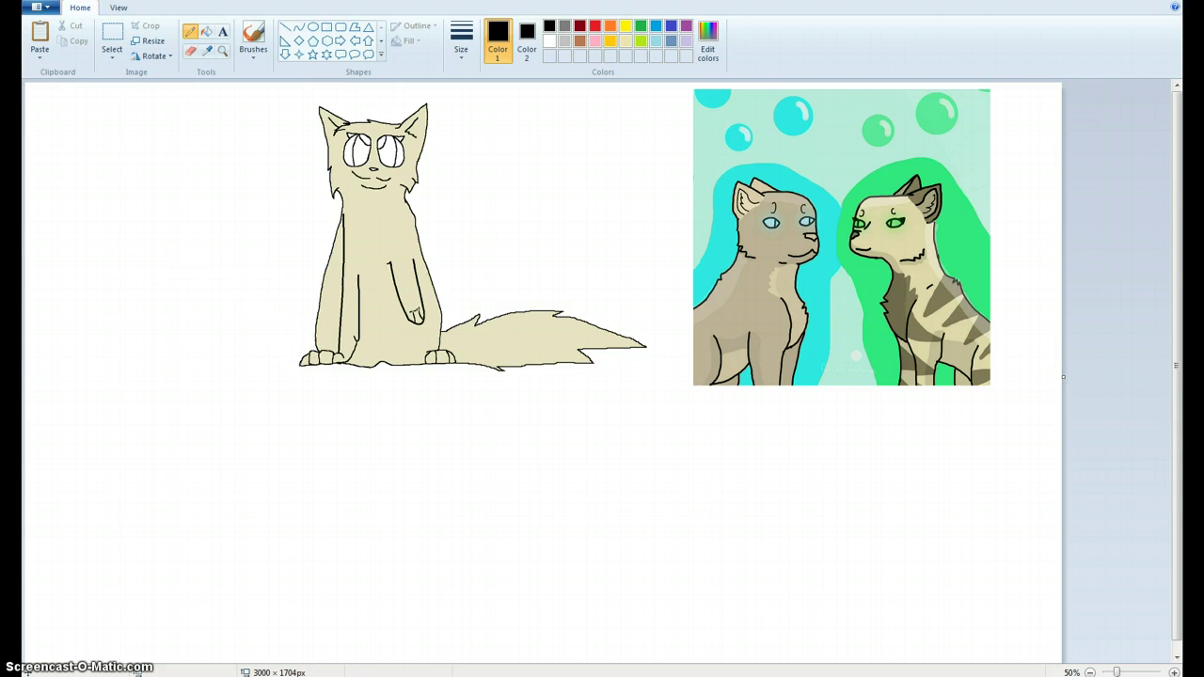
Fill the outermost toe of the cat's standing front paw with a darker beige sampled from the striped cat in the reference picture.
click(206, 32)
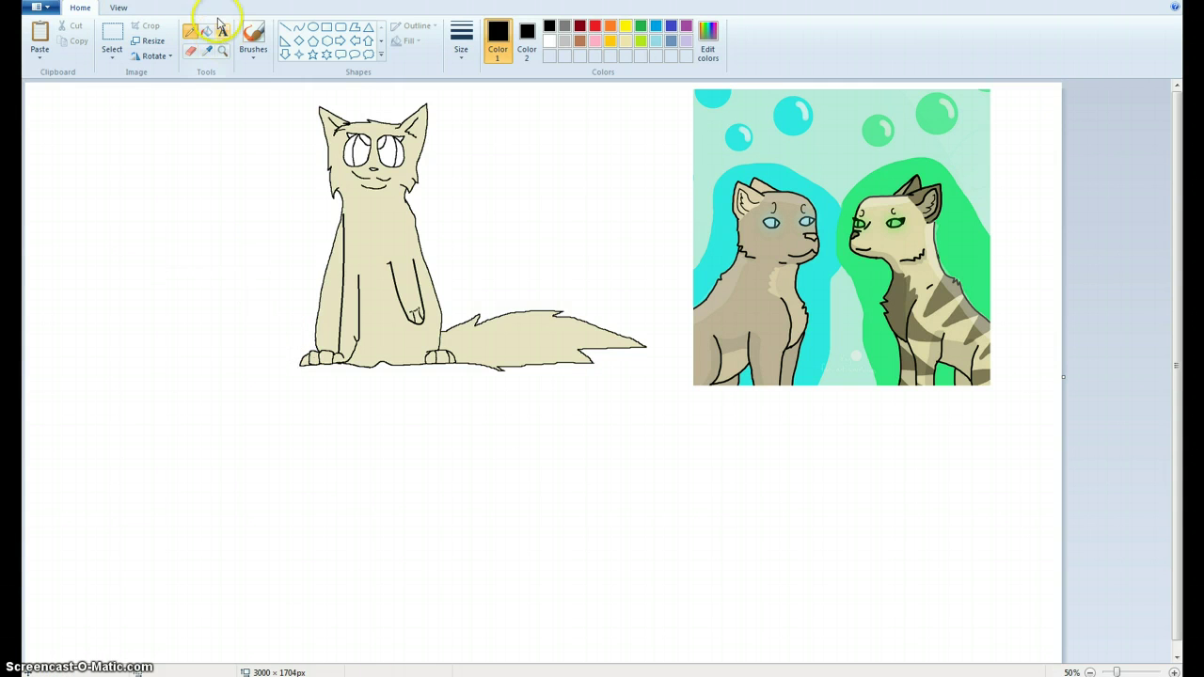
click(206, 50)
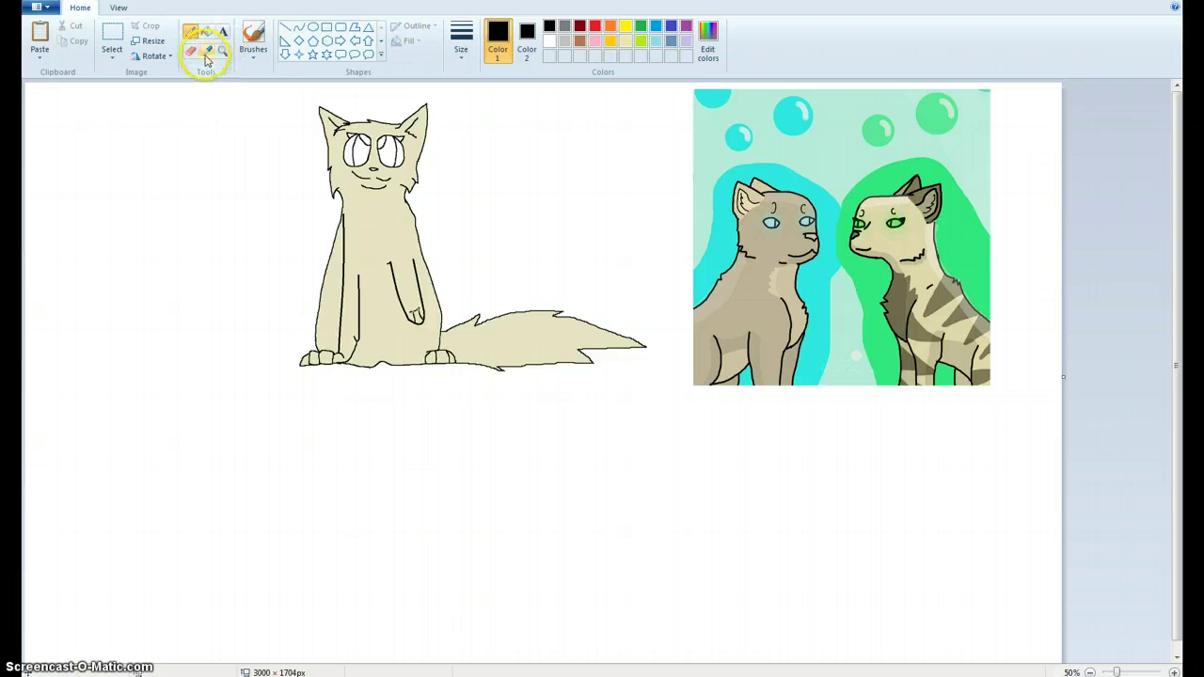
click(898, 244)
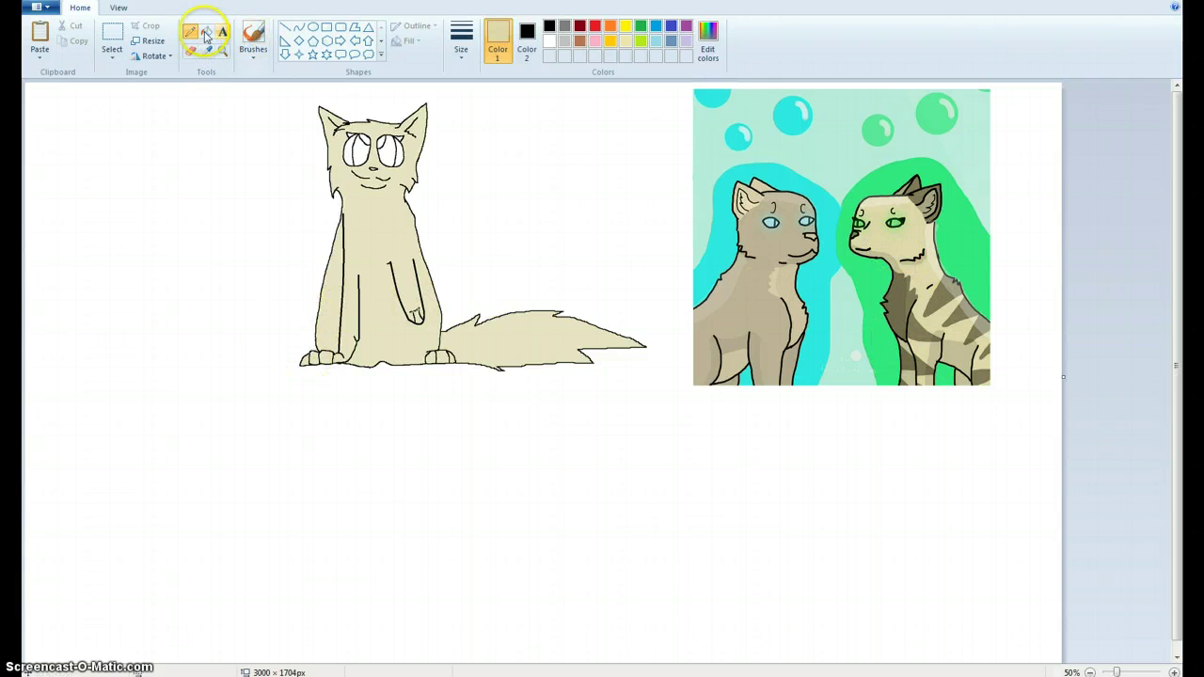
click(303, 353)
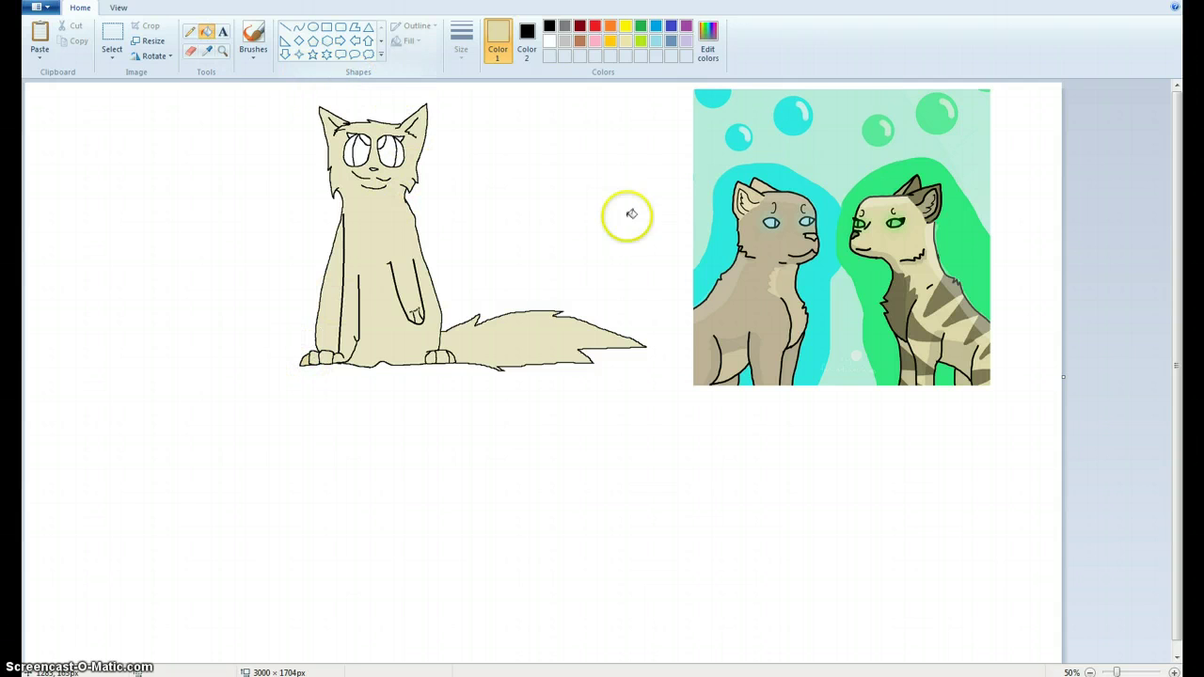
click(206, 50)
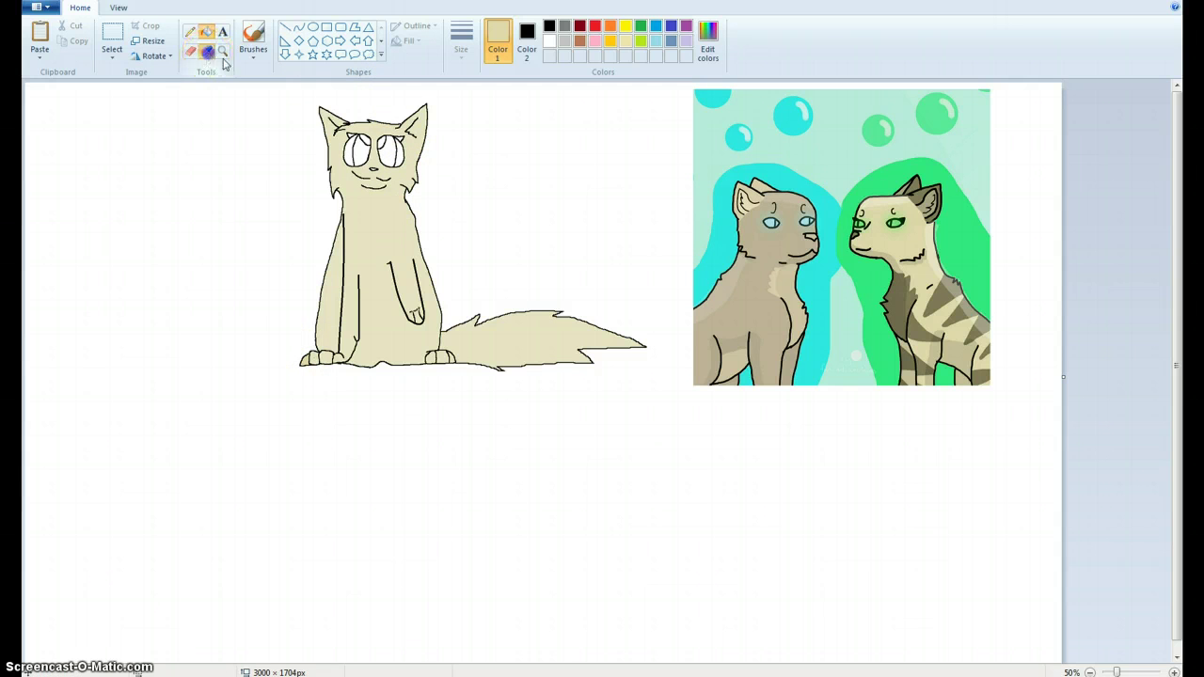
click(840, 268)
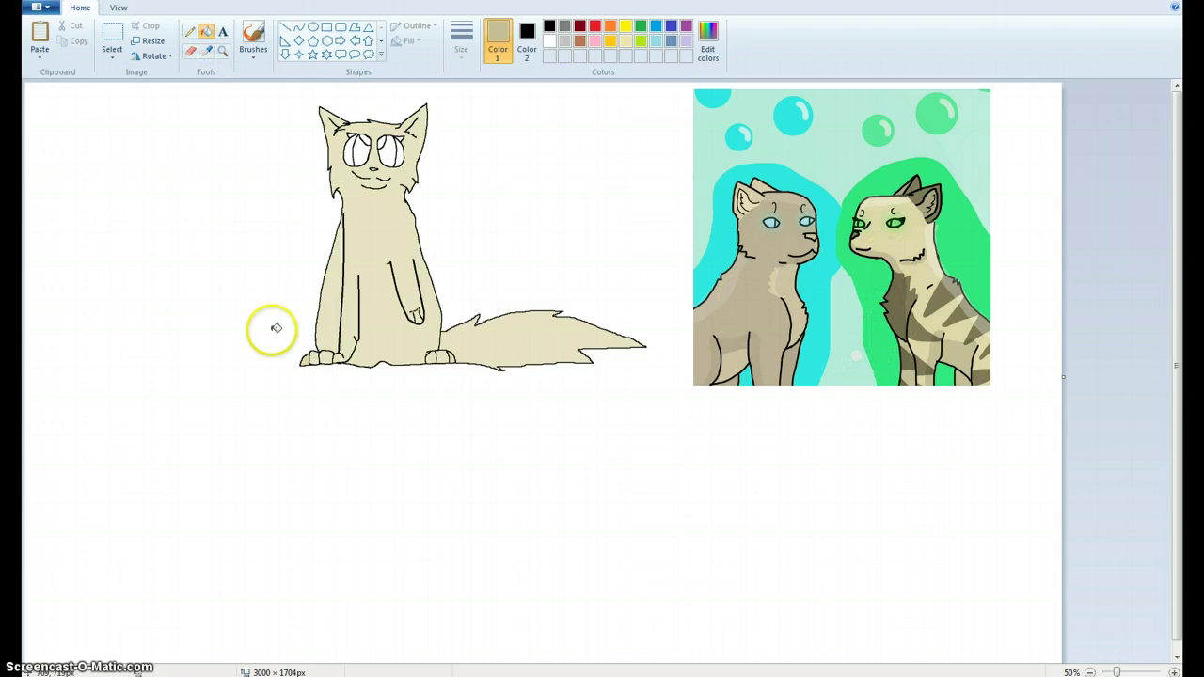
click(308, 357)
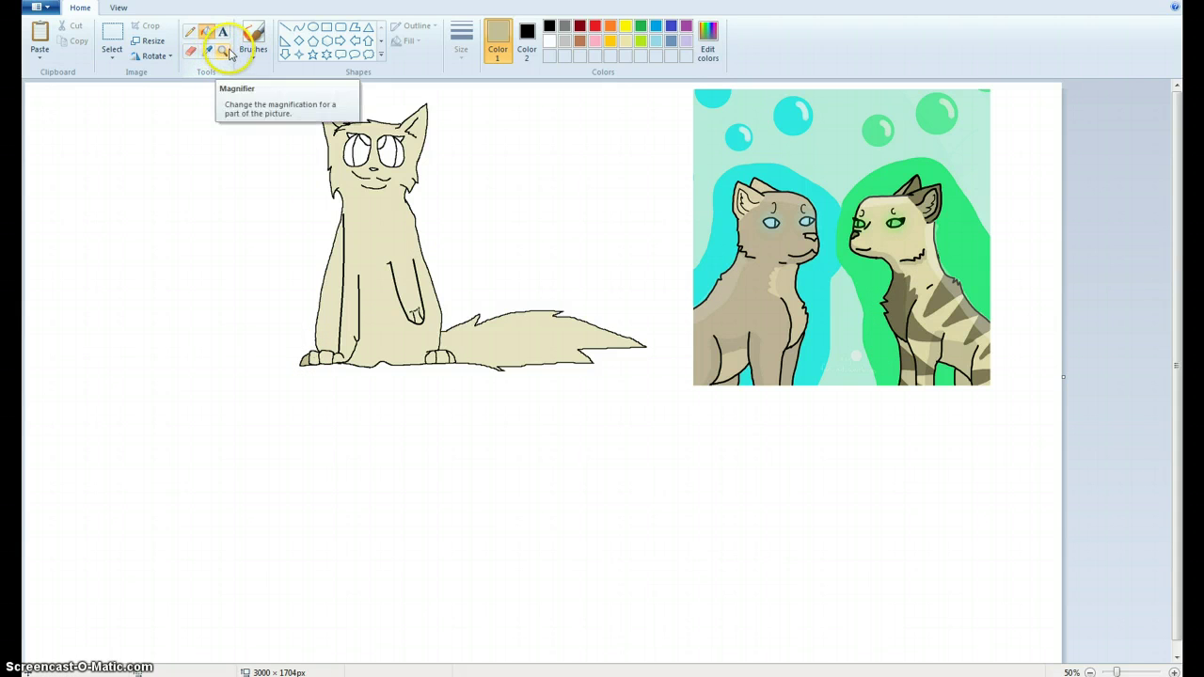
Fill both of the cat's irises with the light green sampled from the striped cat's eye in the reference picture.
click(208, 51)
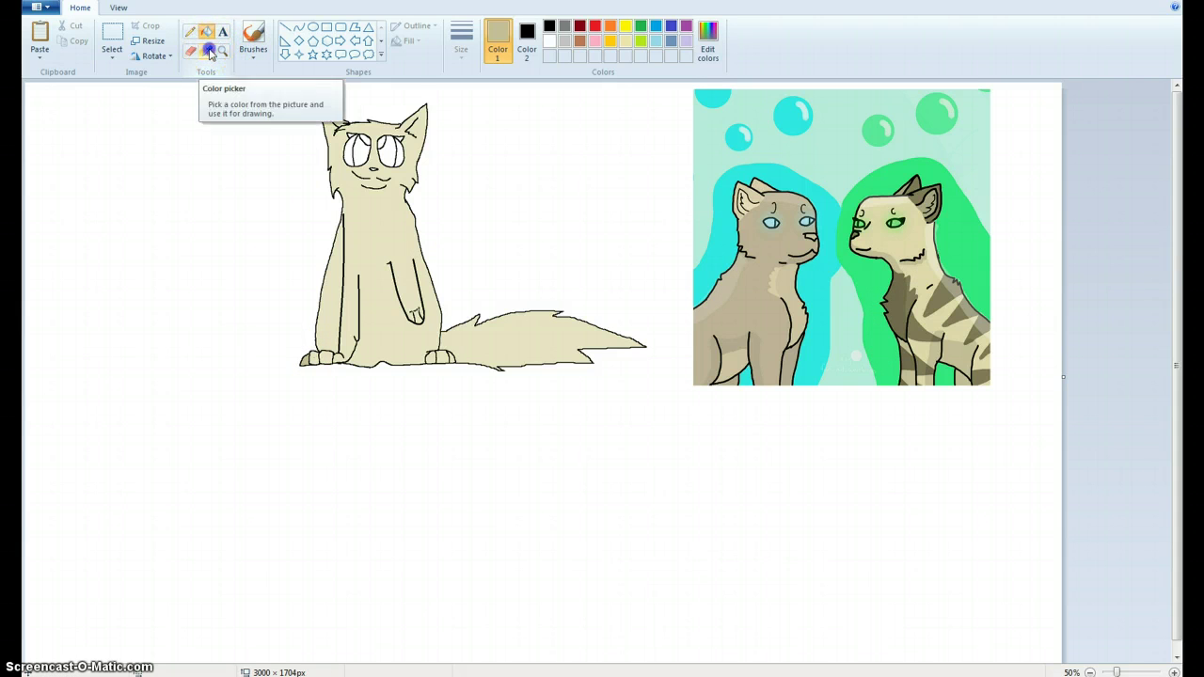
click(894, 222)
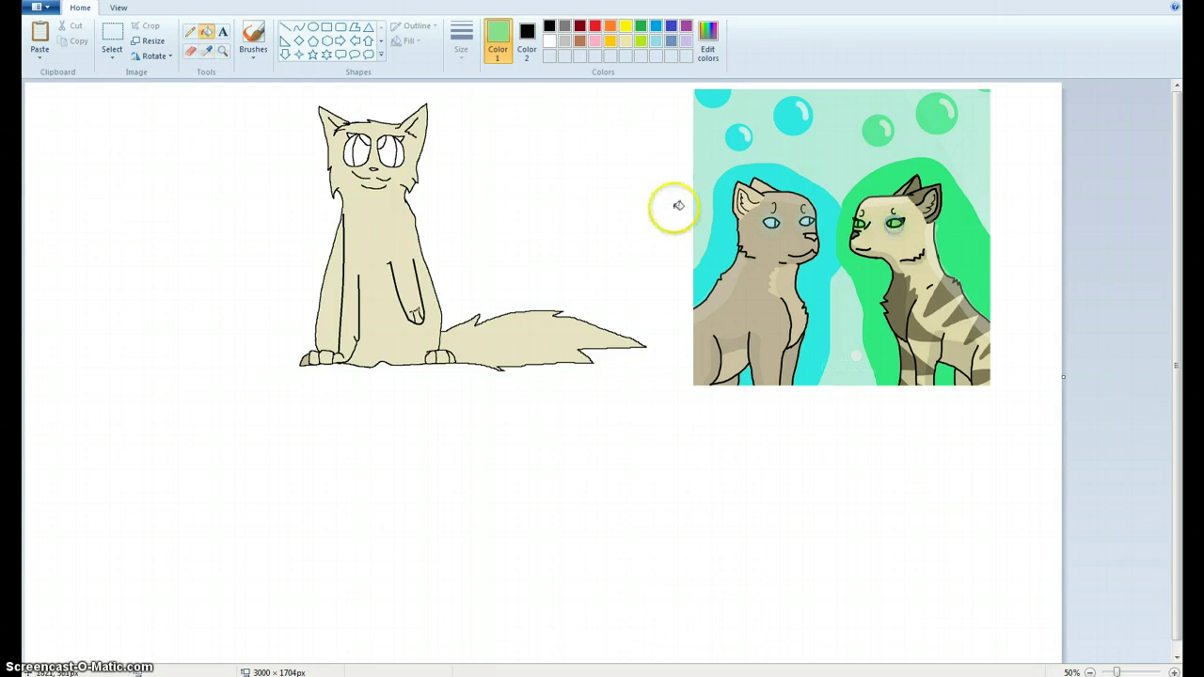
click(391, 151)
click(362, 152)
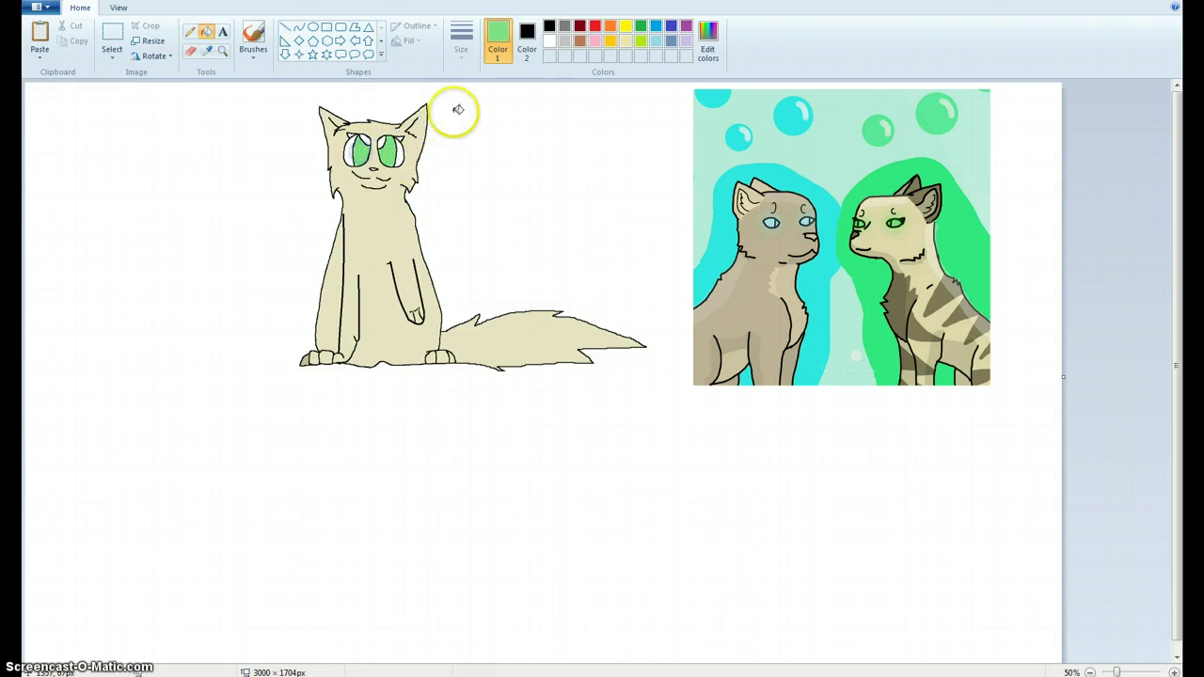
Paint a round white Pencil highlight over the outer edge of each green iris, working at 200% magnification.
click(549, 41)
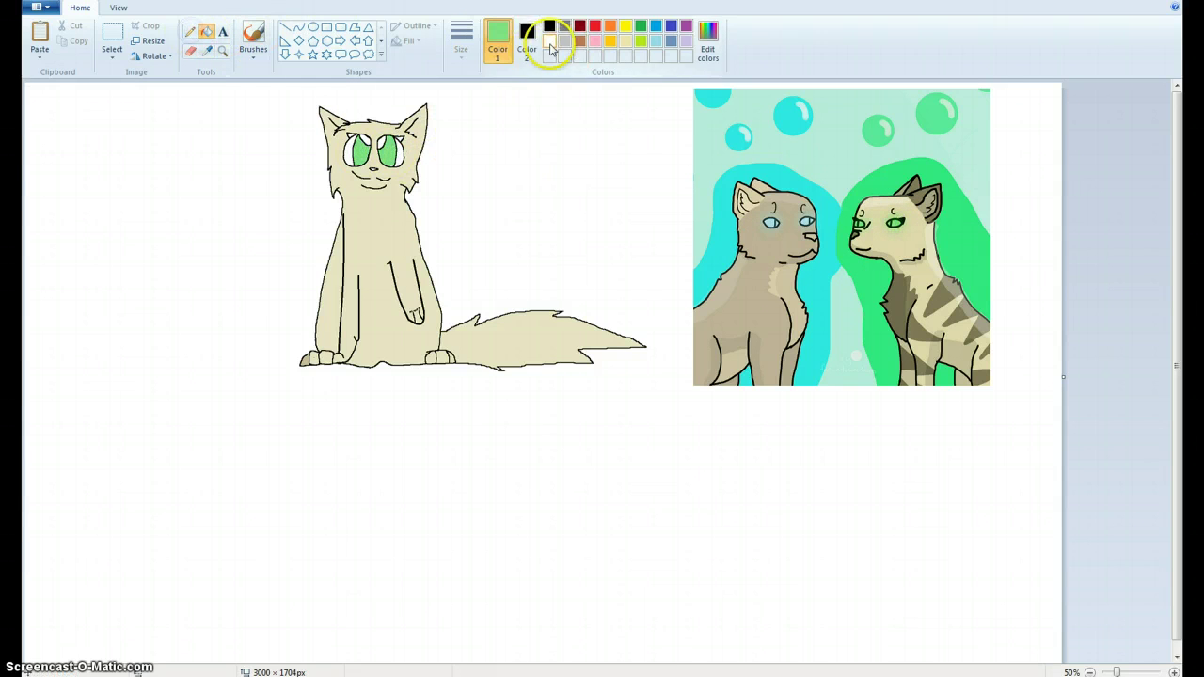
click(356, 141)
click(189, 31)
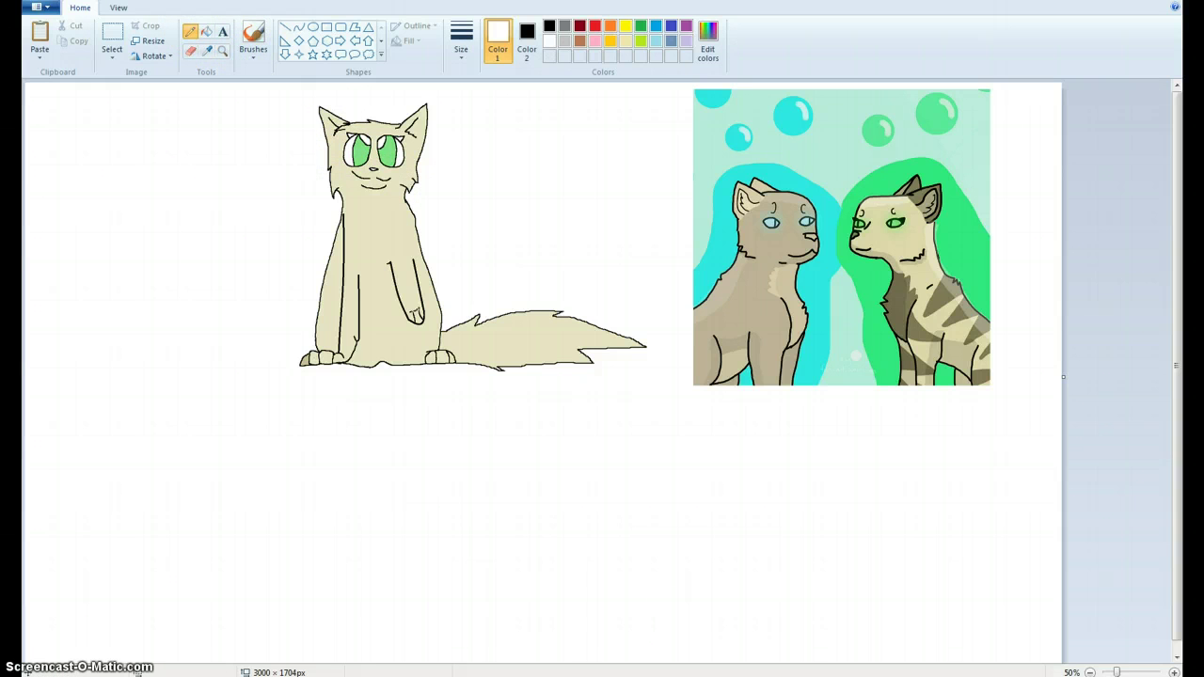
click(222, 51)
click(337, 141)
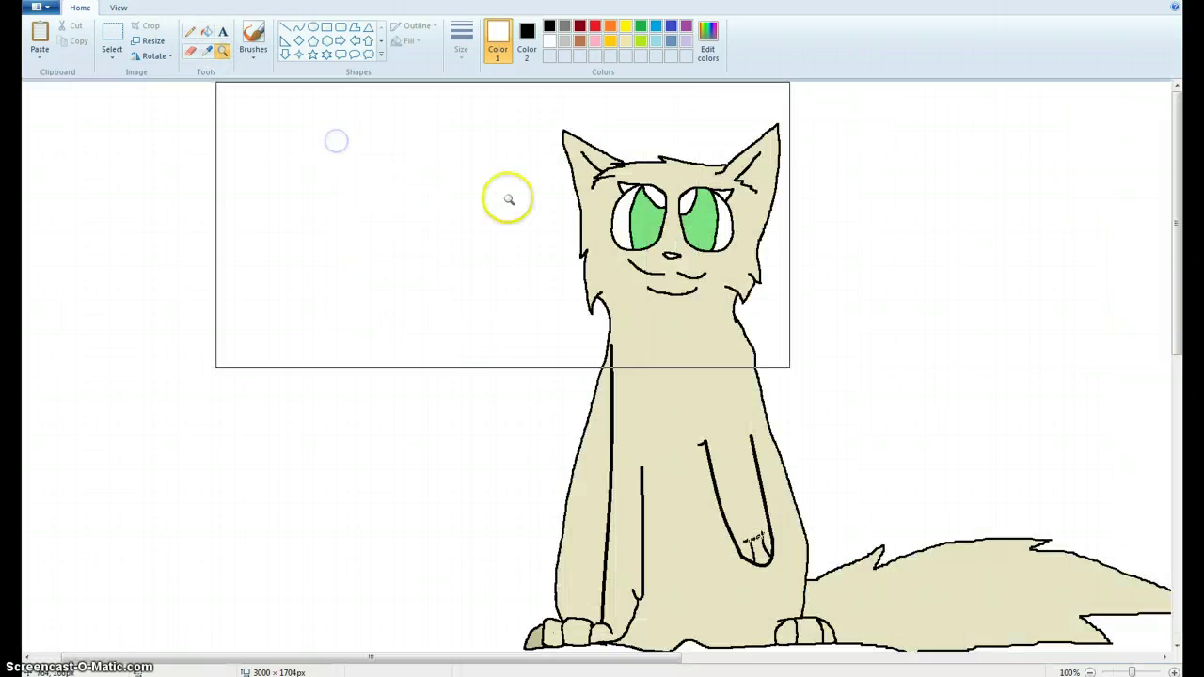
click(509, 198)
click(189, 31)
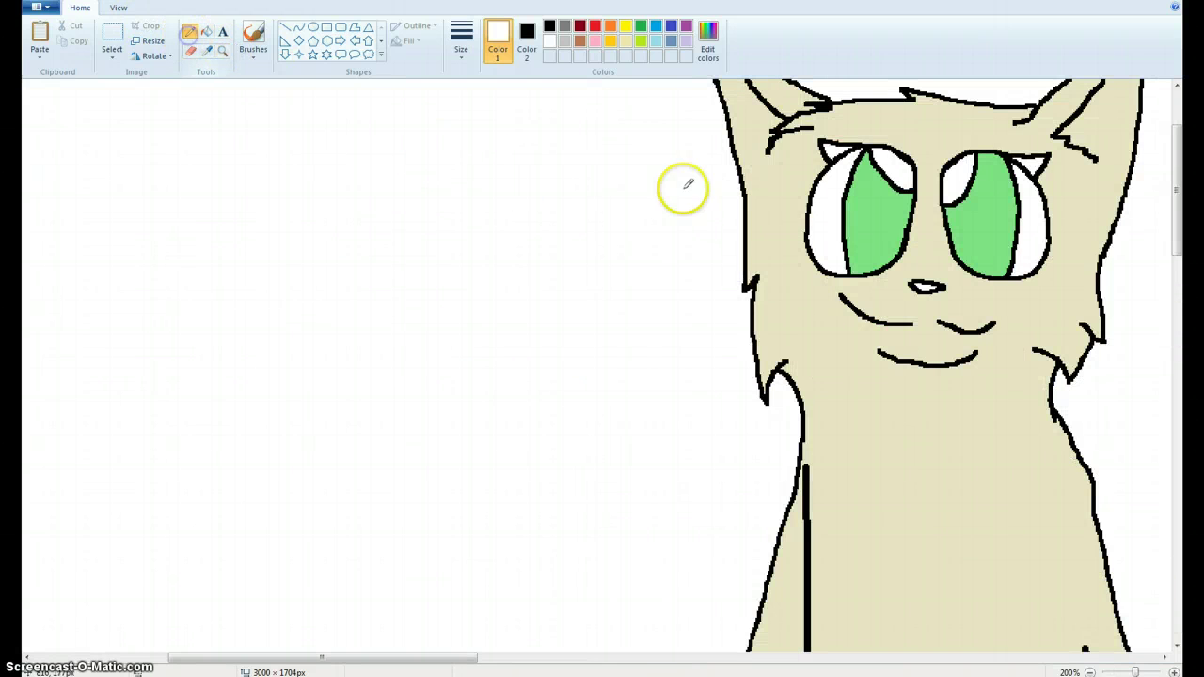
drag(836, 221, 844, 222)
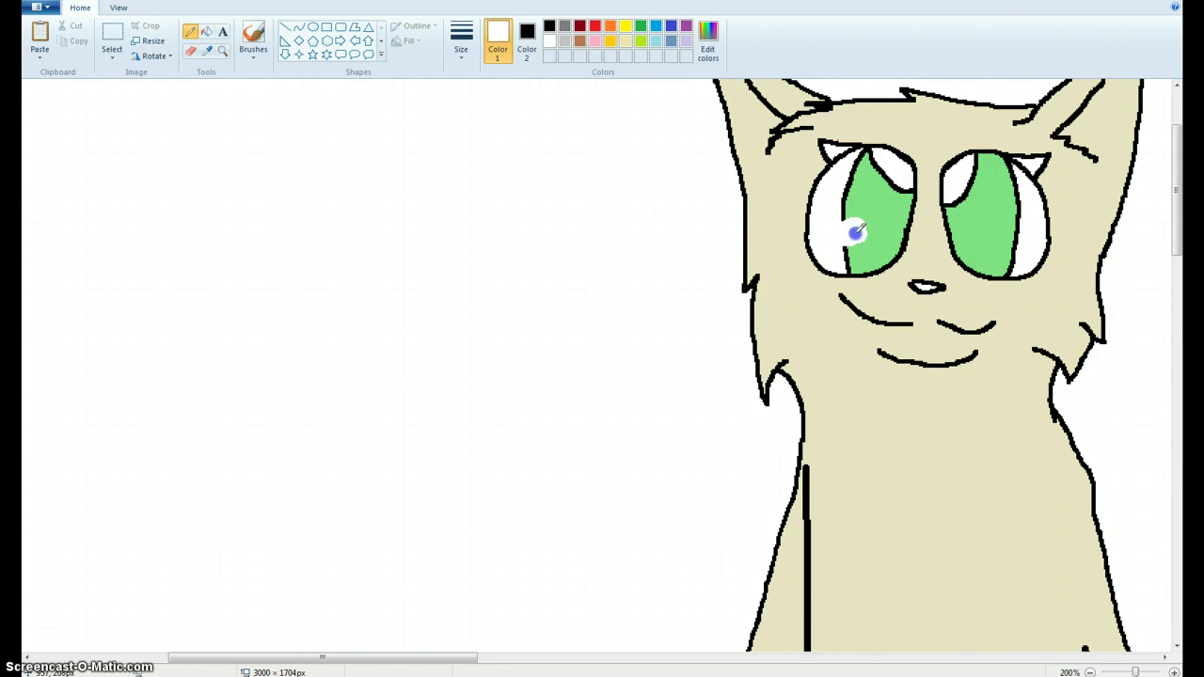
click(1014, 248)
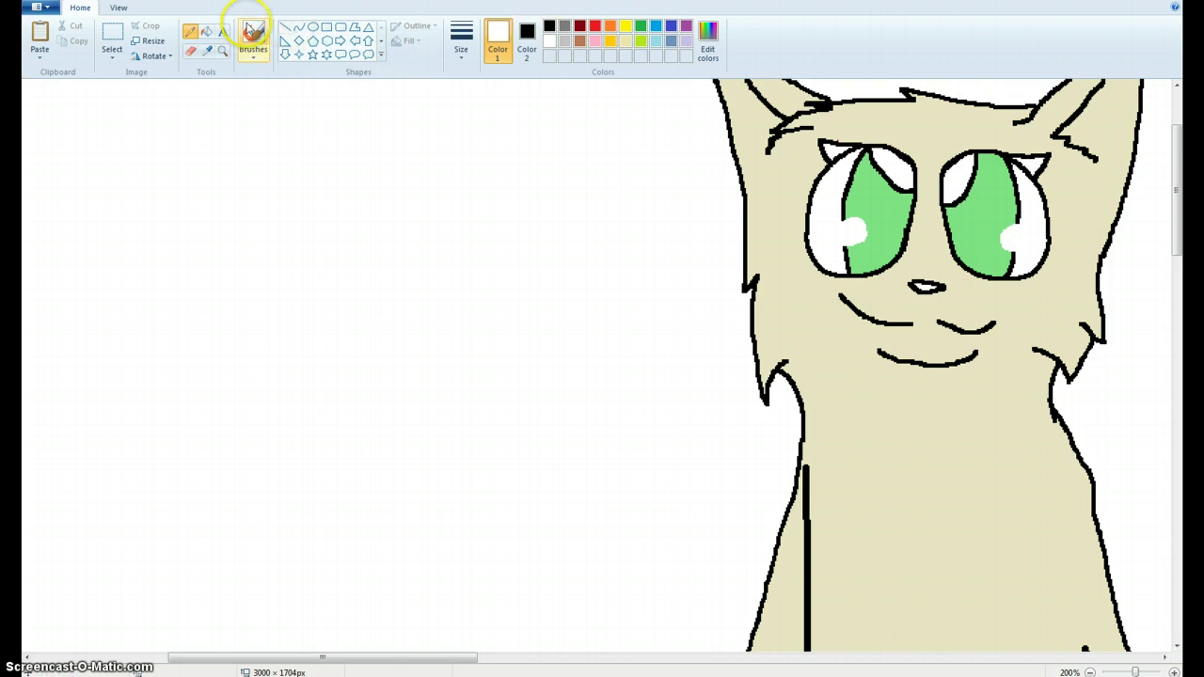
Mix a darker green (red 70, green 213, blue 78) from the sampled iris colour and fill the upper inner segments of both eyes.
click(206, 31)
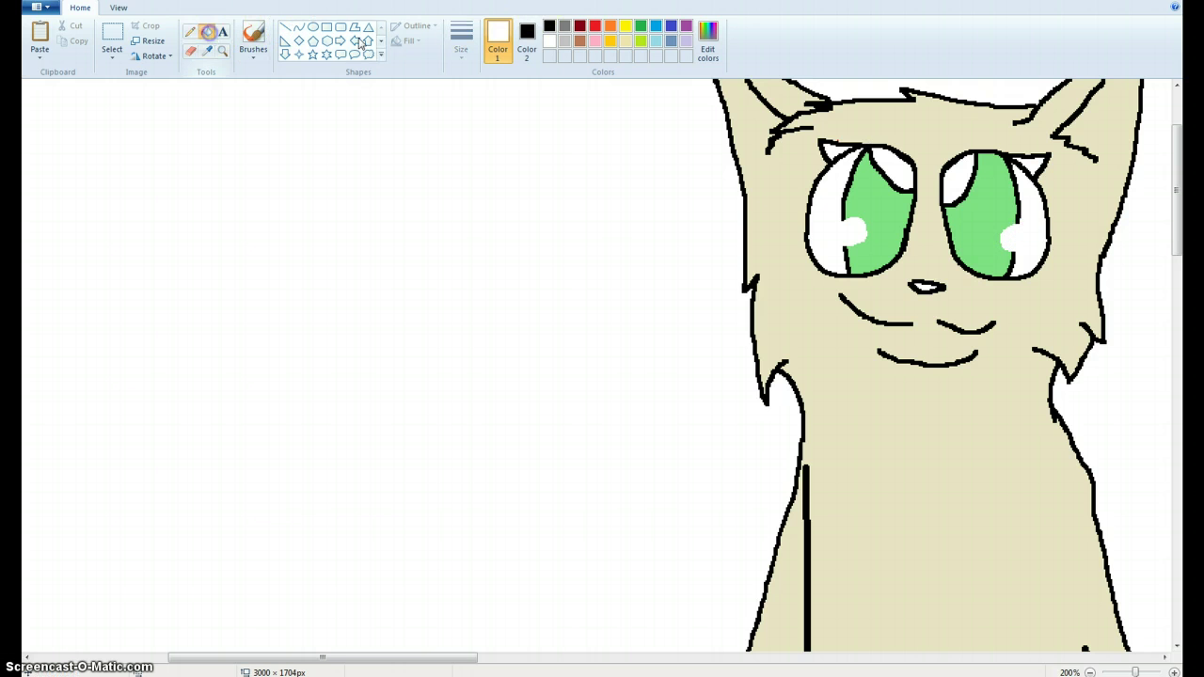
click(639, 27)
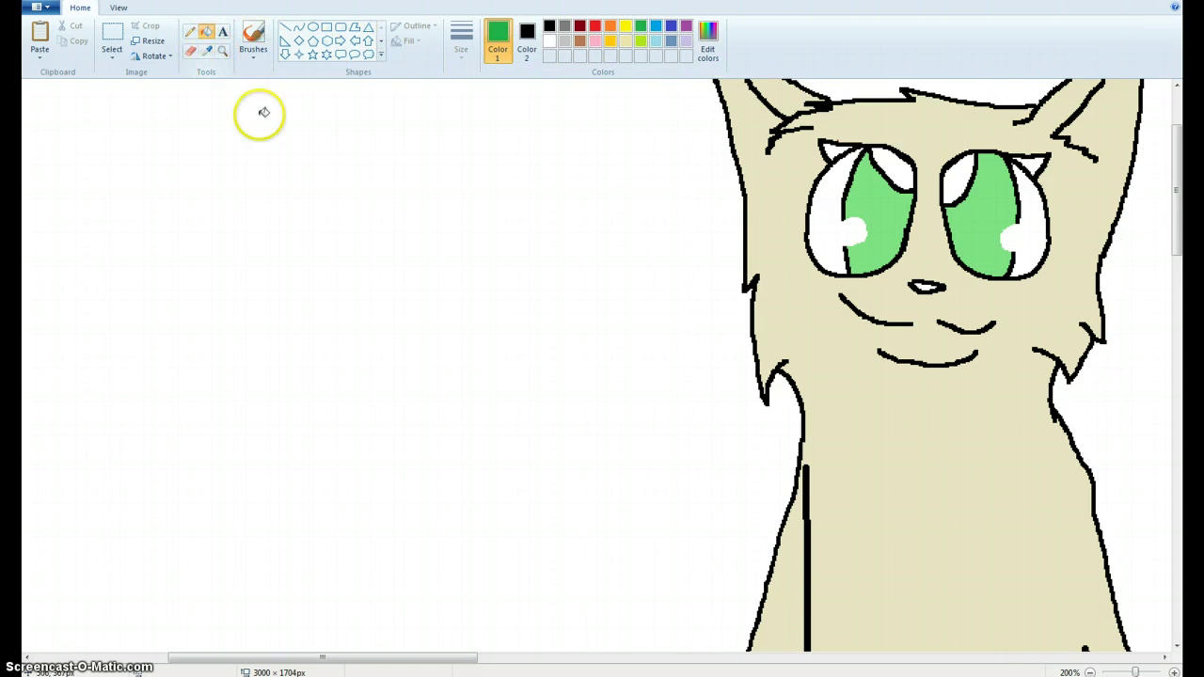
mouse_move(309, 657)
mouse_down()
mouse_move(631, 645)
mouse_move(847, 603)
mouse_move(914, 605)
mouse_move(721, 592)
mouse_move(408, 529)
mouse_up()
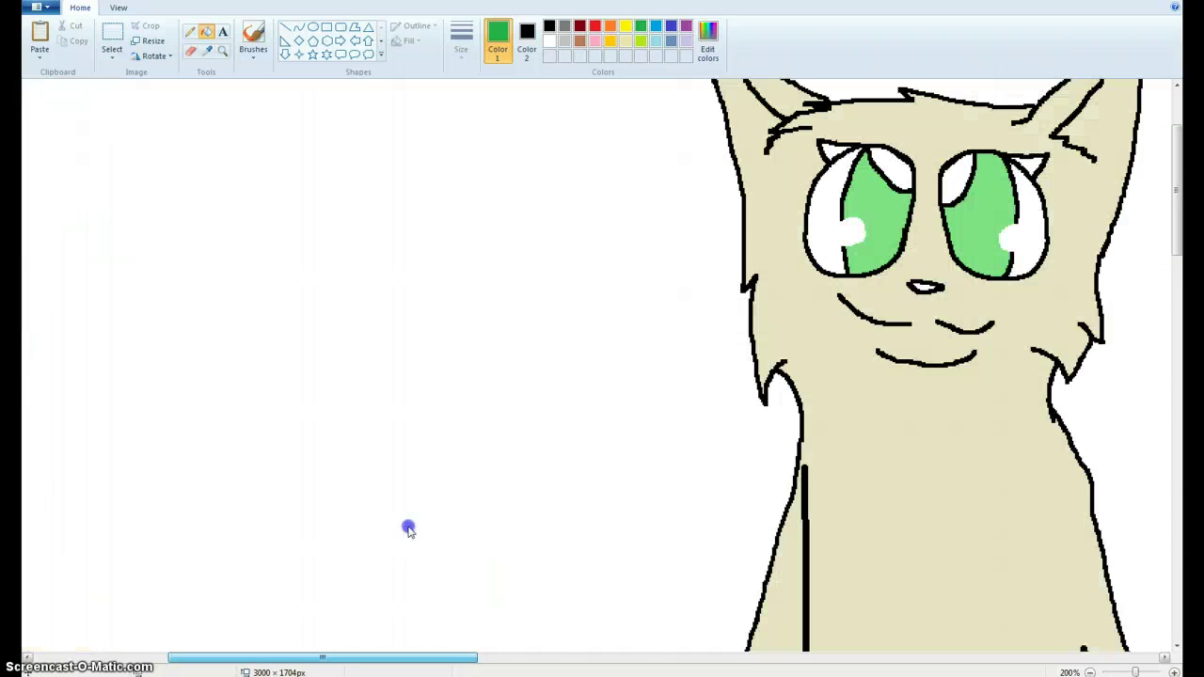
drag(508, 529, 503, 526)
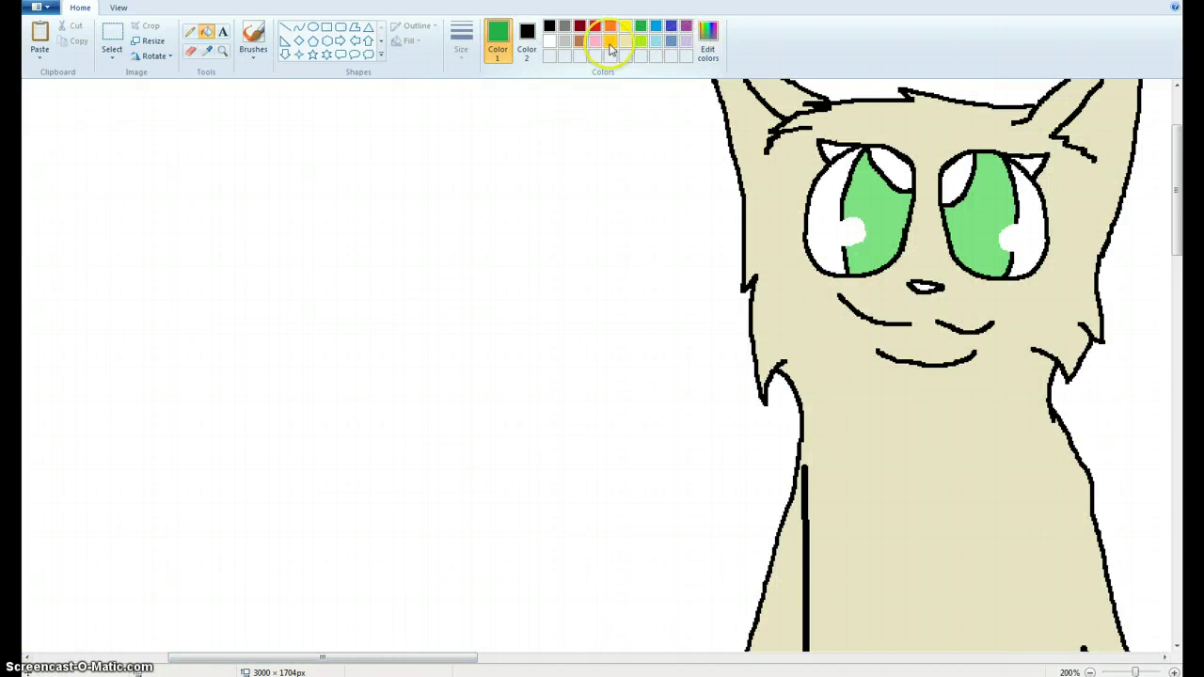
click(207, 49)
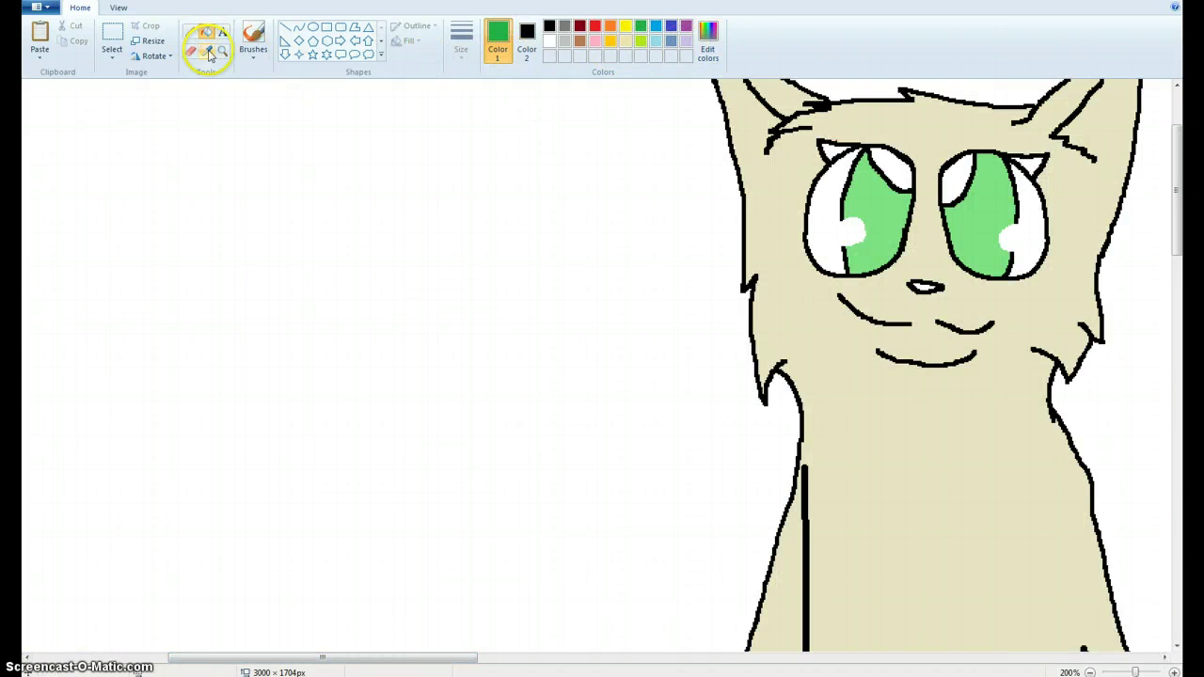
click(873, 230)
click(708, 42)
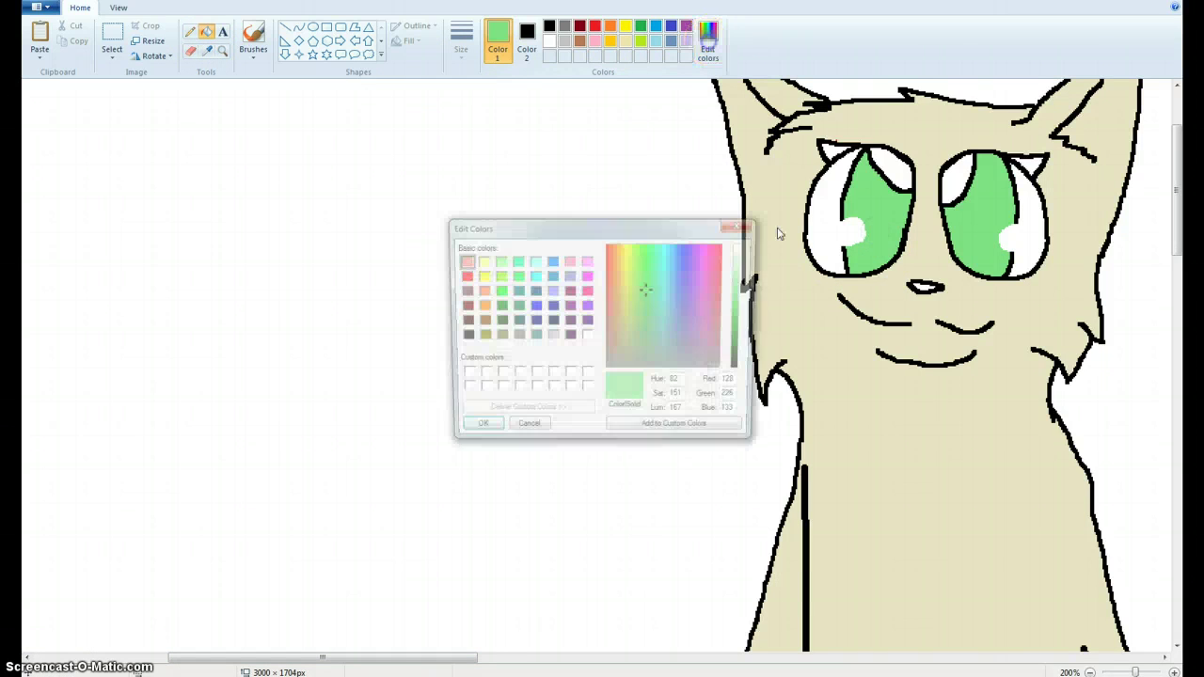
click(743, 303)
click(629, 433)
click(474, 431)
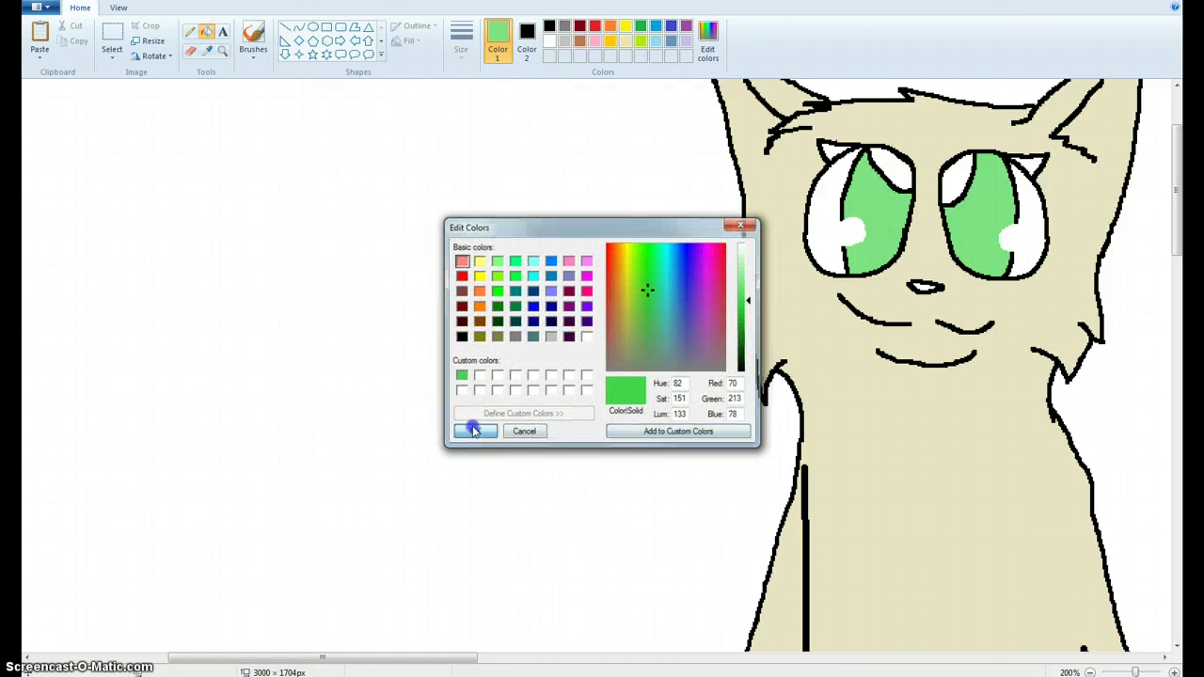
click(880, 169)
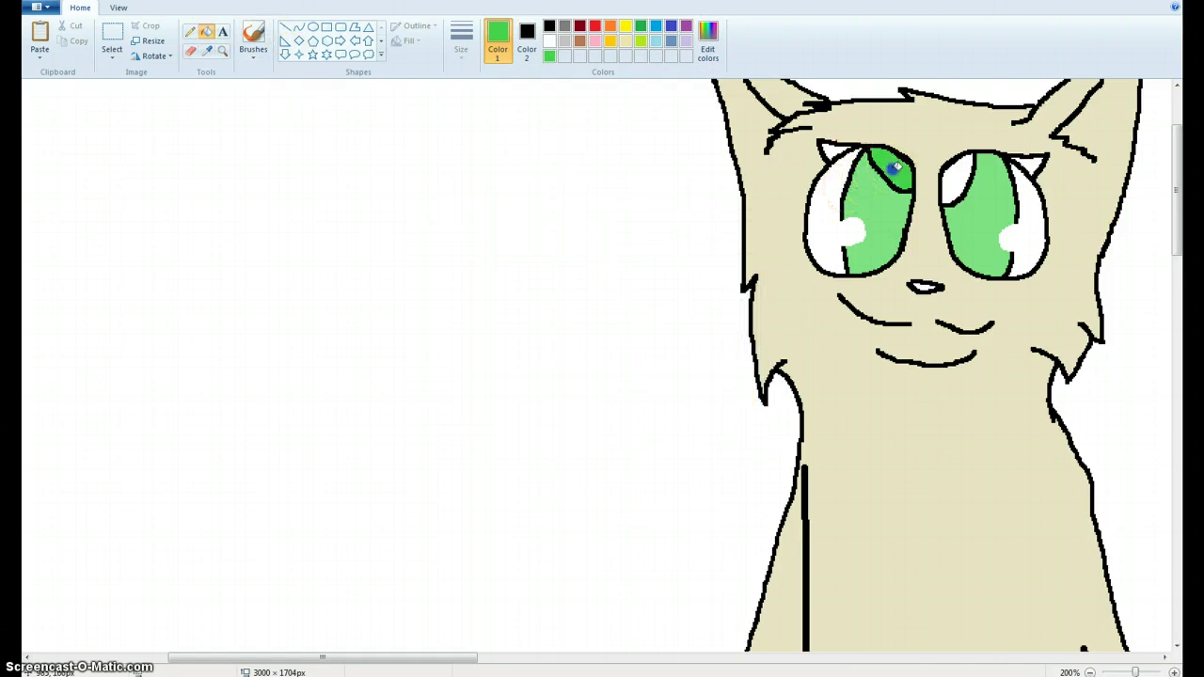
click(959, 171)
Mix a pale green (red 181, green 238, blue 184) and paint Pencil highlights inside both irises.
drag(348, 657, 448, 653)
scroll(461, 630, up, 2)
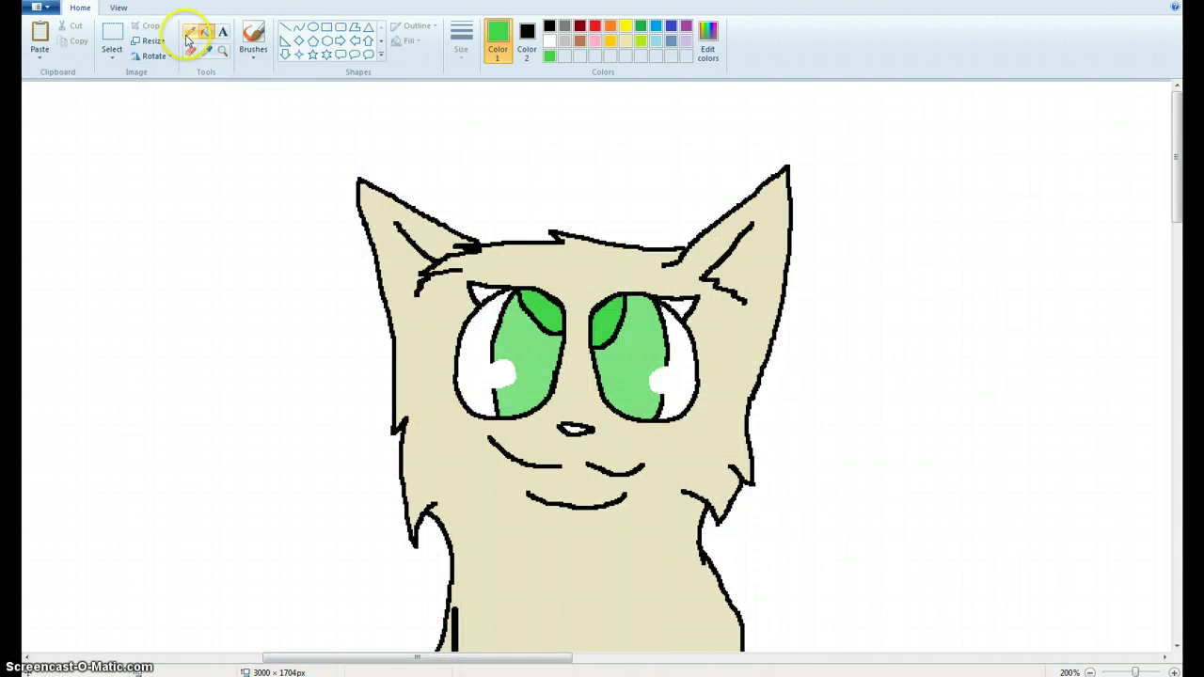
click(549, 26)
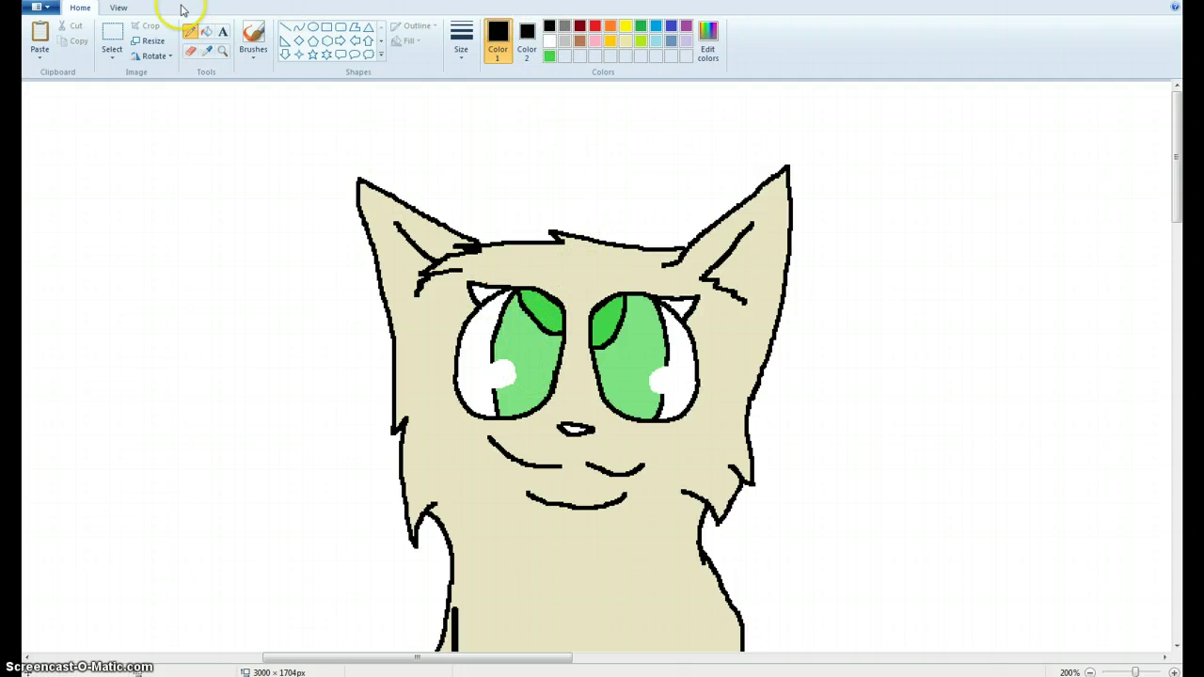
click(549, 57)
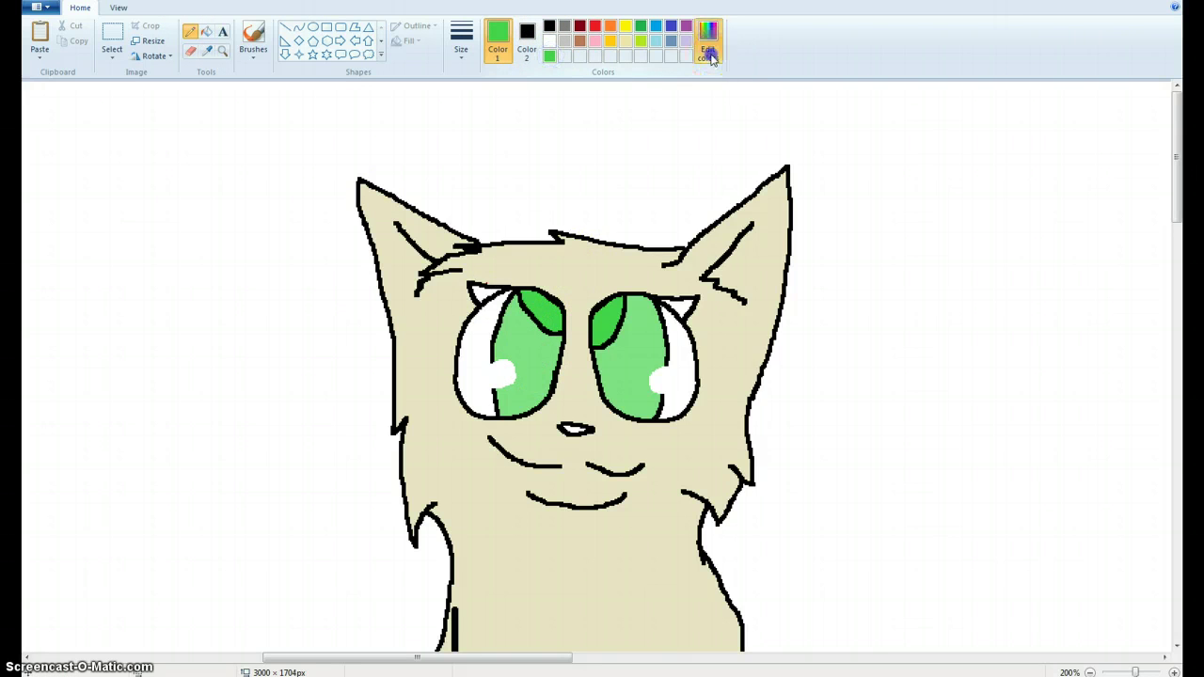
click(711, 58)
click(745, 263)
click(637, 438)
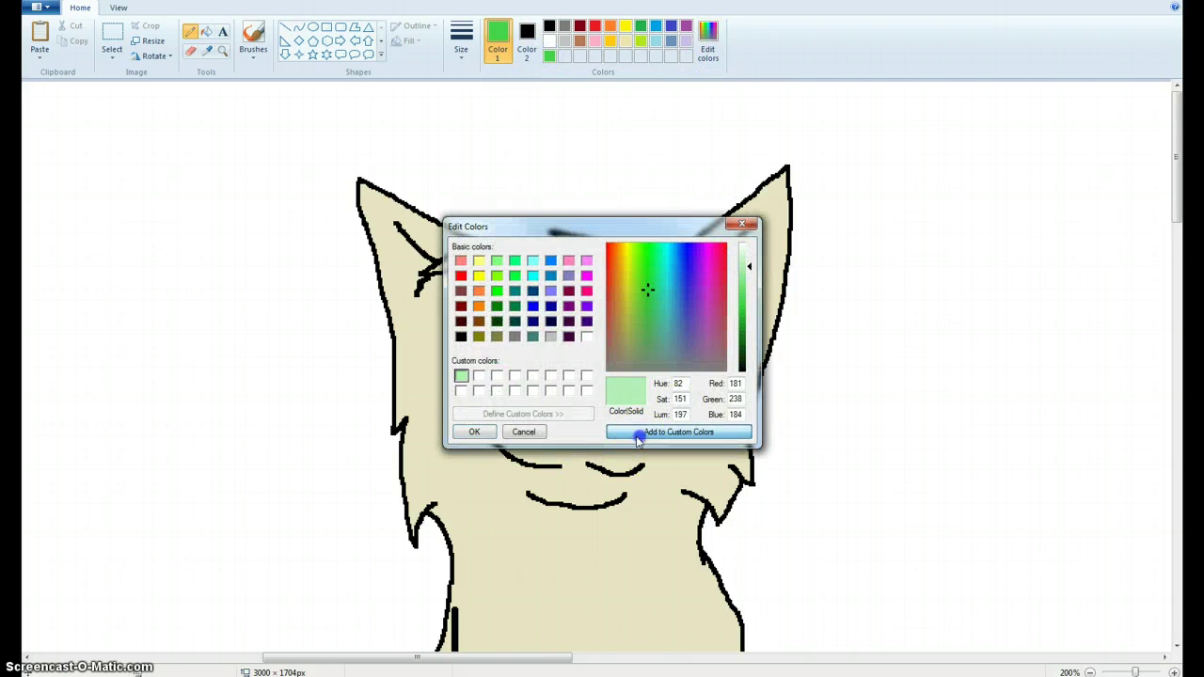
click(474, 432)
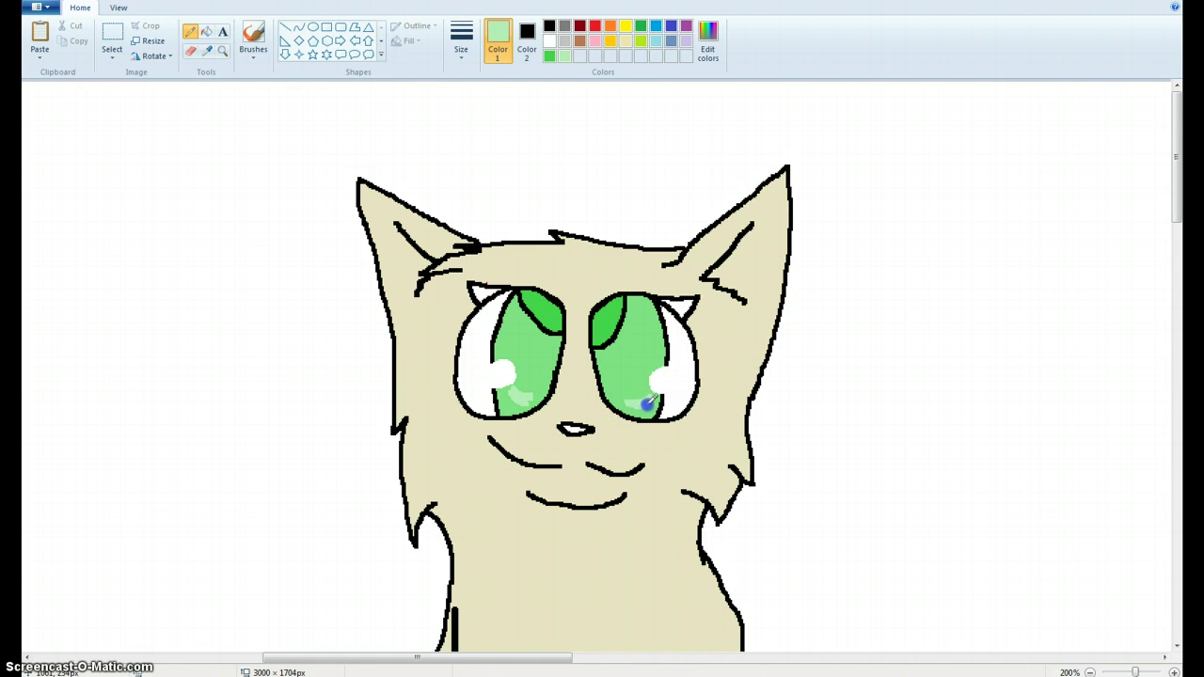
drag(642, 405, 636, 408)
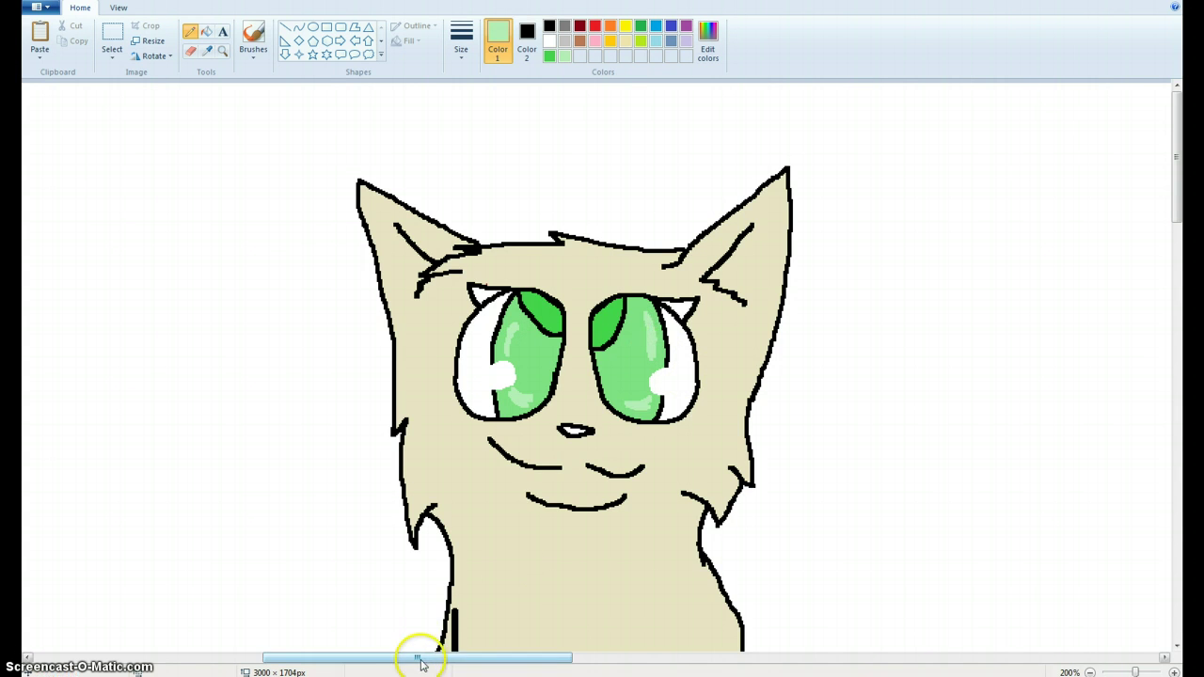
Add a small pale green spot near the middle of each iris, and undo the last stray mark.
mouse_move(416, 656)
mouse_down()
mouse_move(482, 644)
mouse_move(487, 629)
mouse_up()
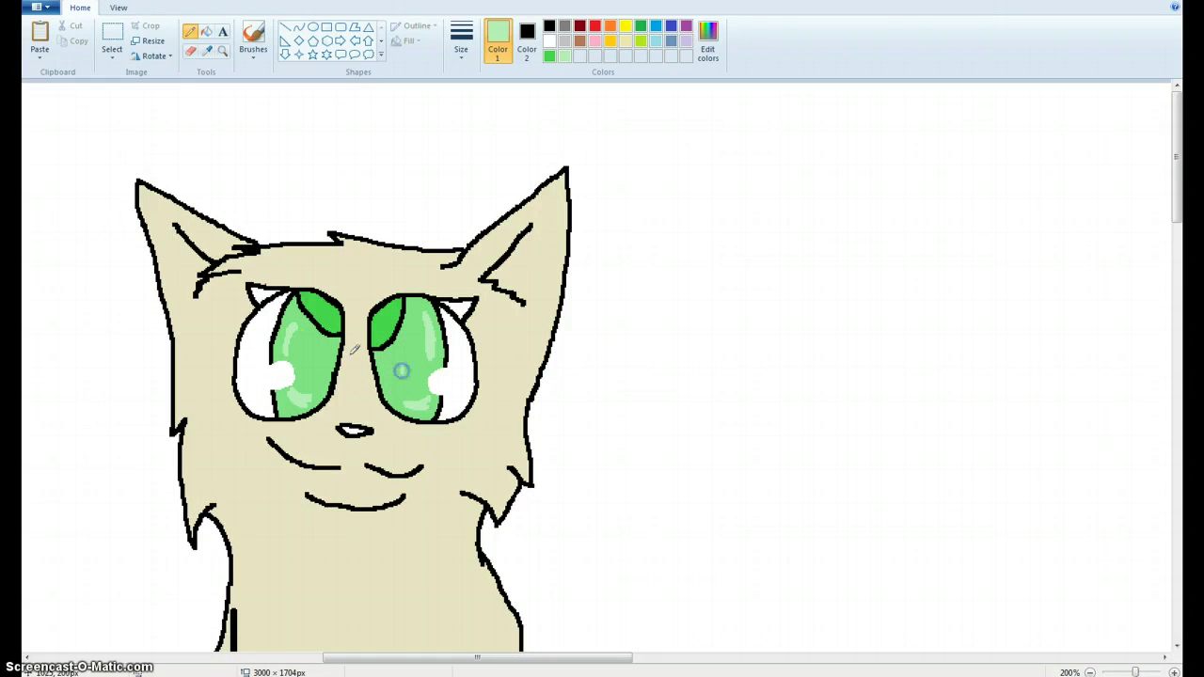
drag(303, 359, 317, 348)
drag(411, 360, 405, 365)
click(358, 636)
drag(470, 657, 479, 662)
click(216, 336)
click(80, 19)
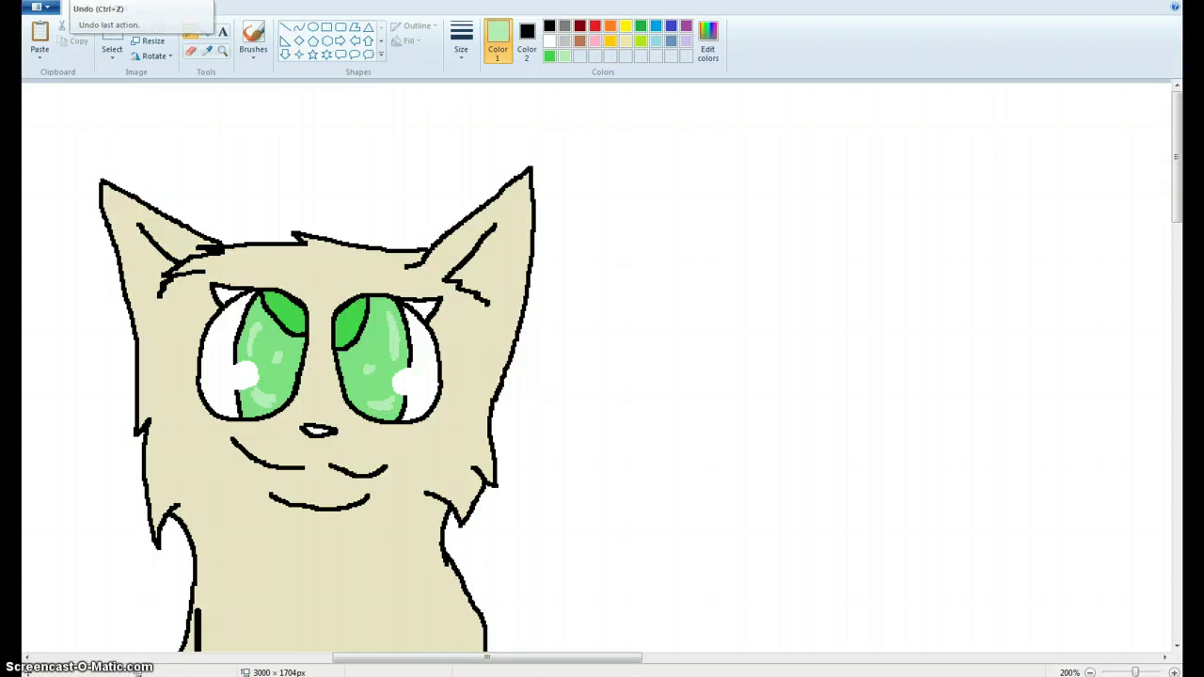
Sample the dark olive brown from the green-eyed reference cat's ear.
drag(428, 656, 868, 661)
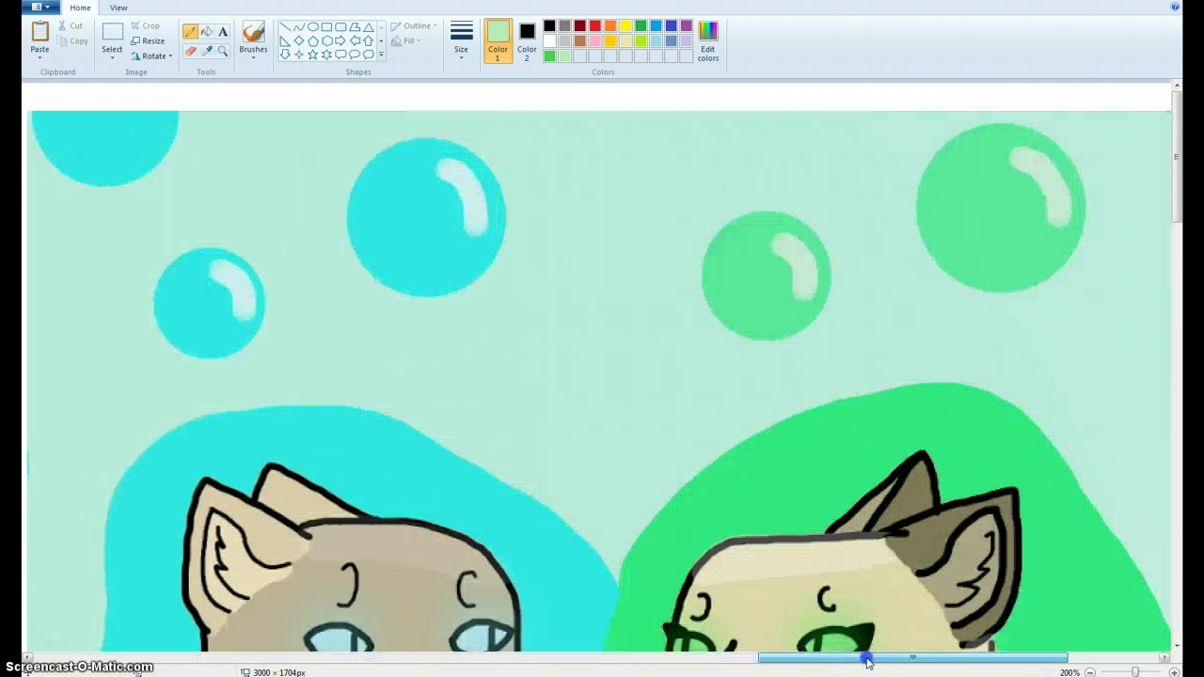
scroll(856, 616, down, 3)
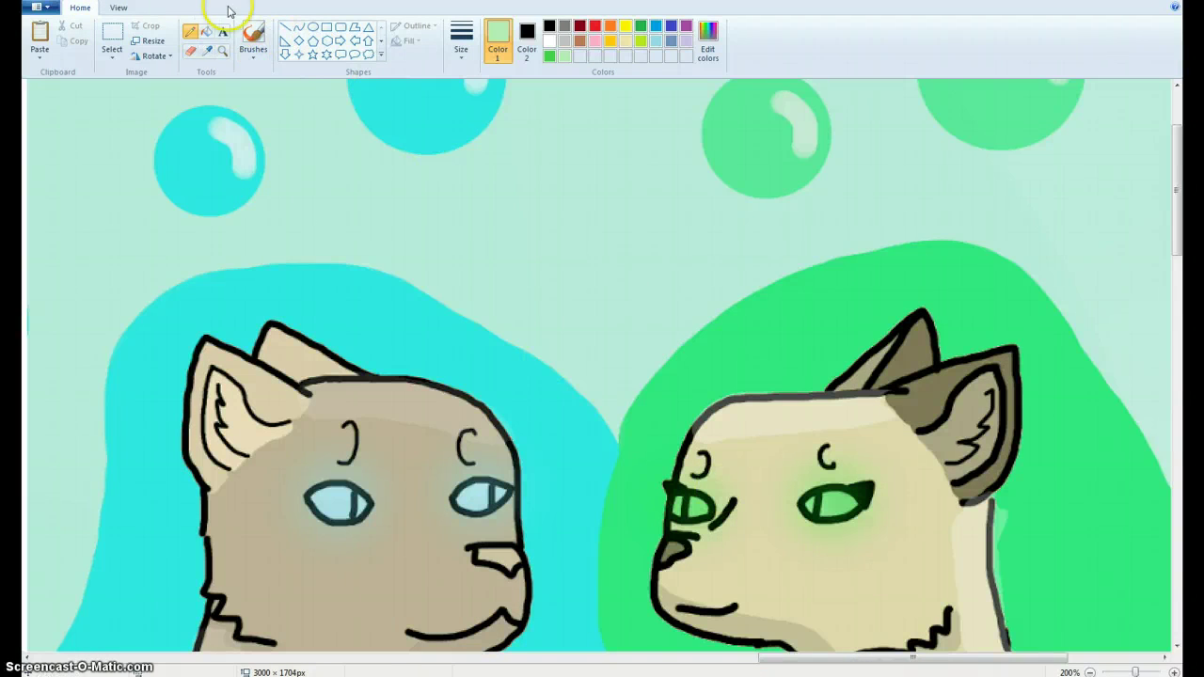
click(207, 50)
click(931, 394)
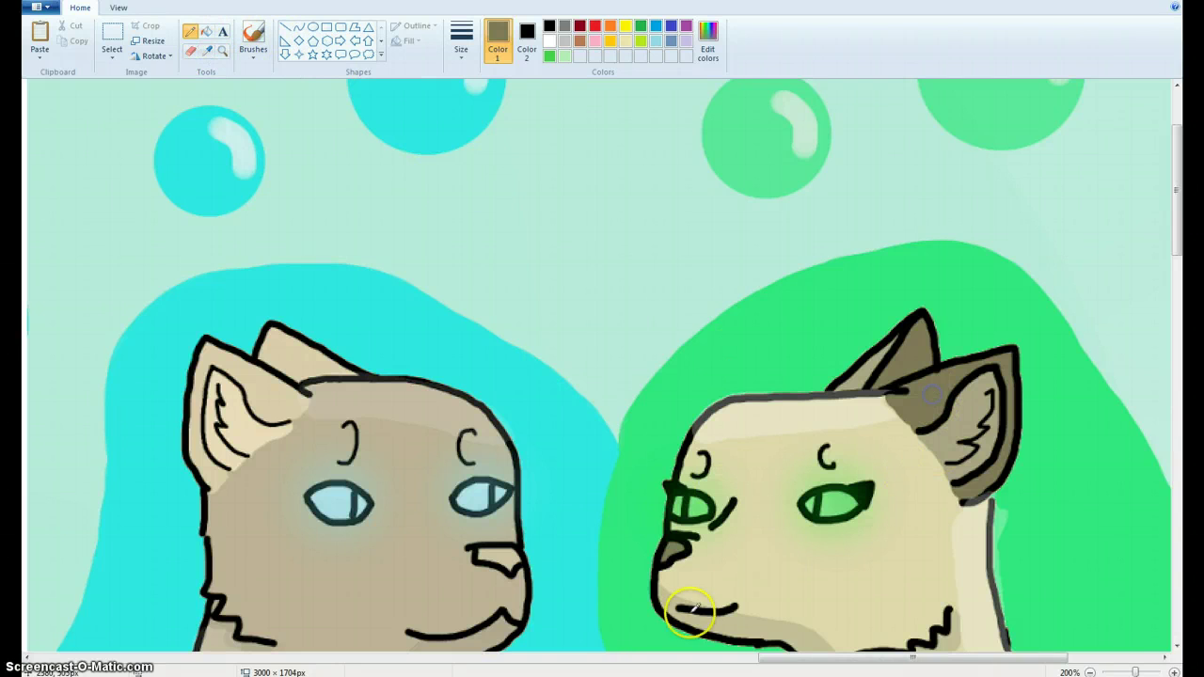
Outline jagged patches below both ears with the Pencil in the sampled olive brown, and fill the ears and nose with it.
drag(806, 659, 396, 659)
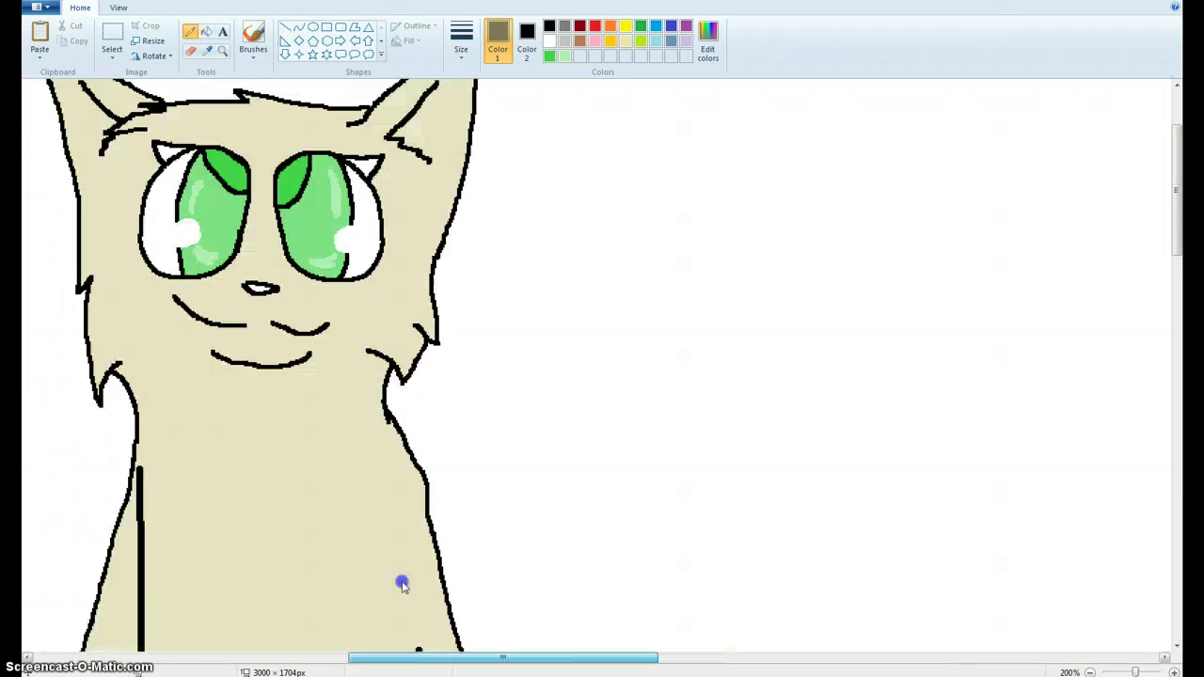
scroll(376, 578, left, 4)
scroll(301, 451, up, 3)
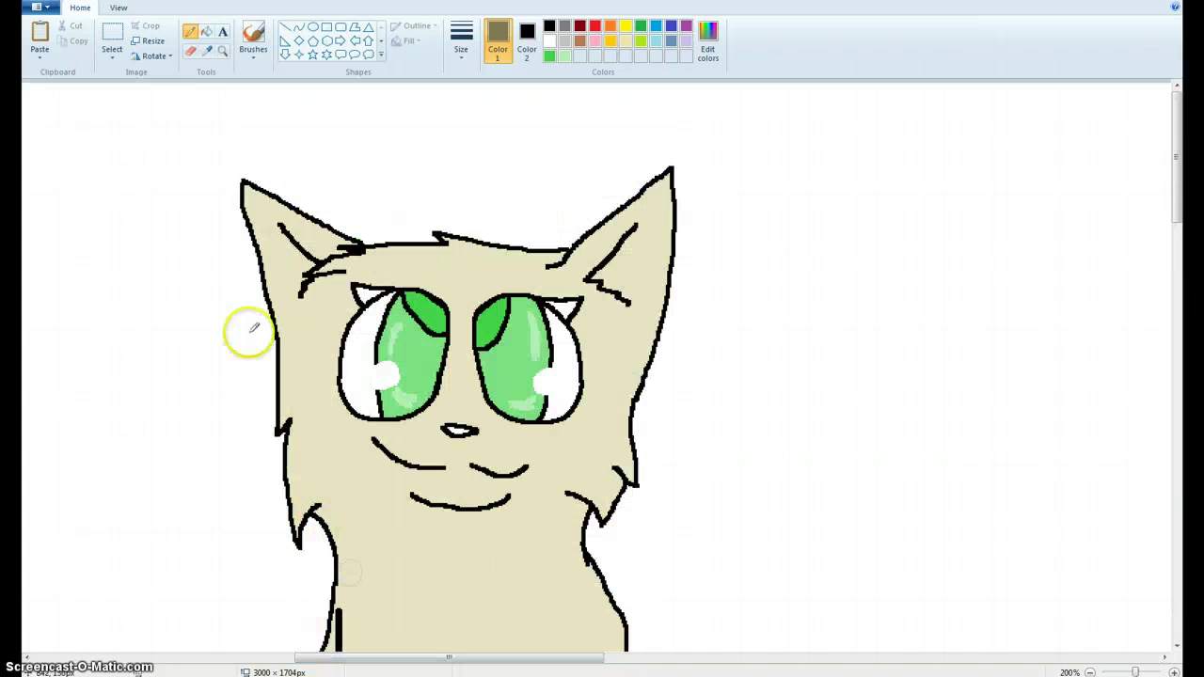
click(191, 31)
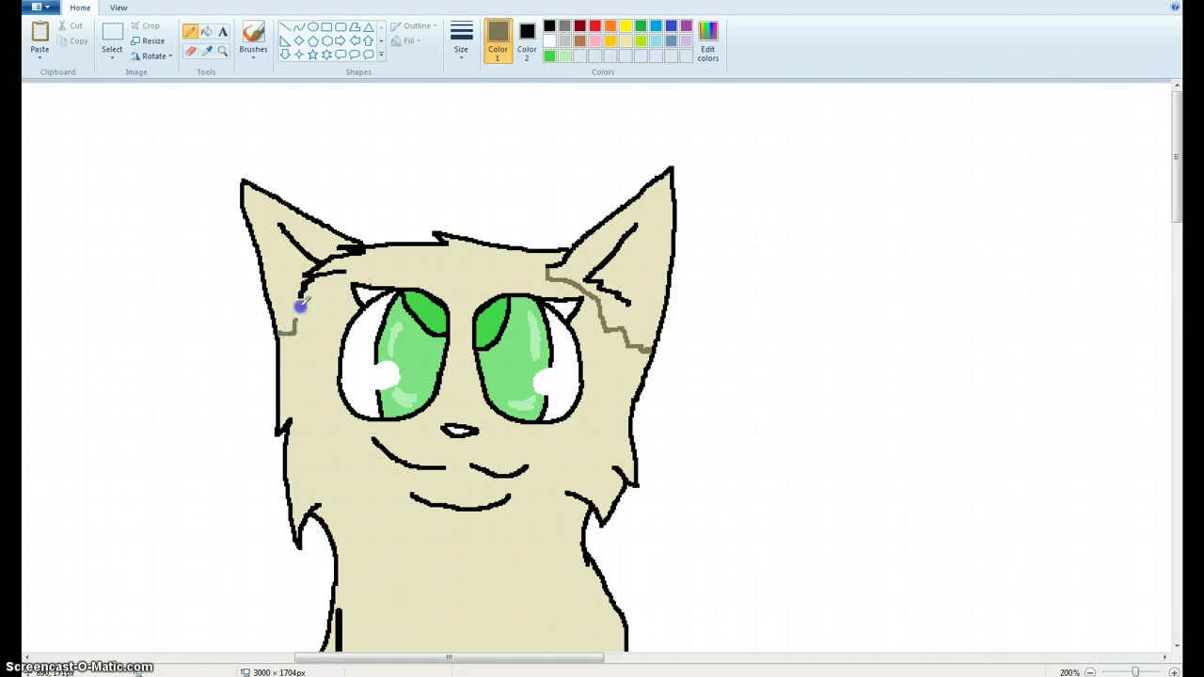
click(206, 31)
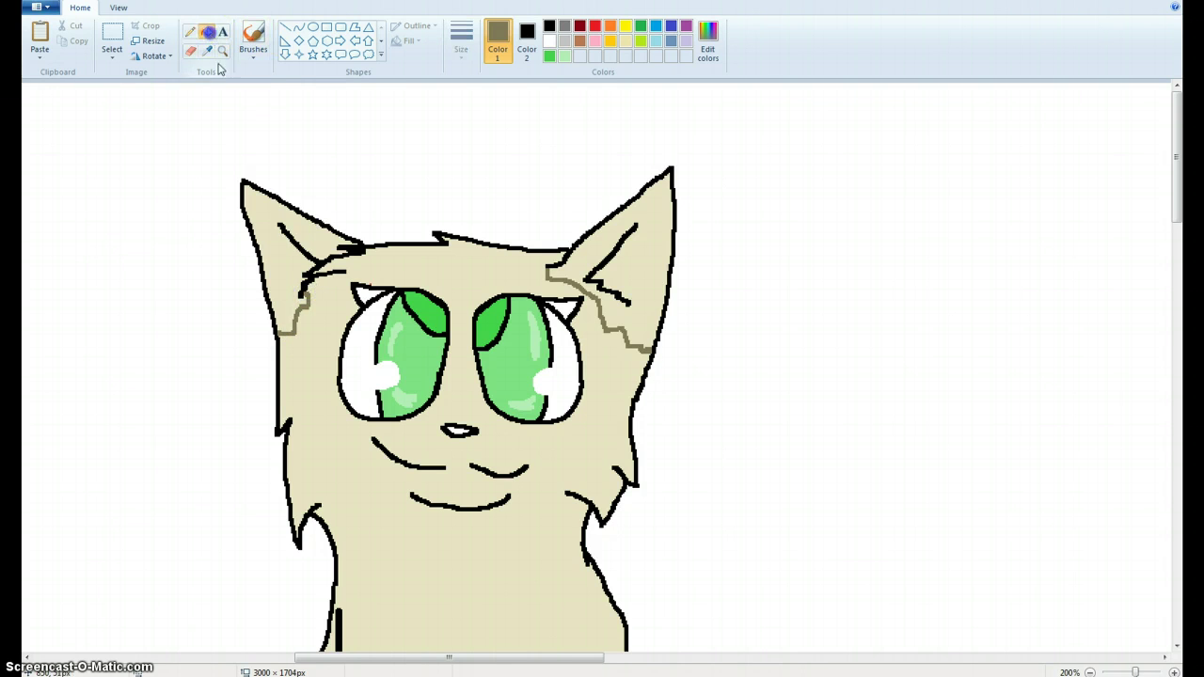
click(280, 269)
click(647, 259)
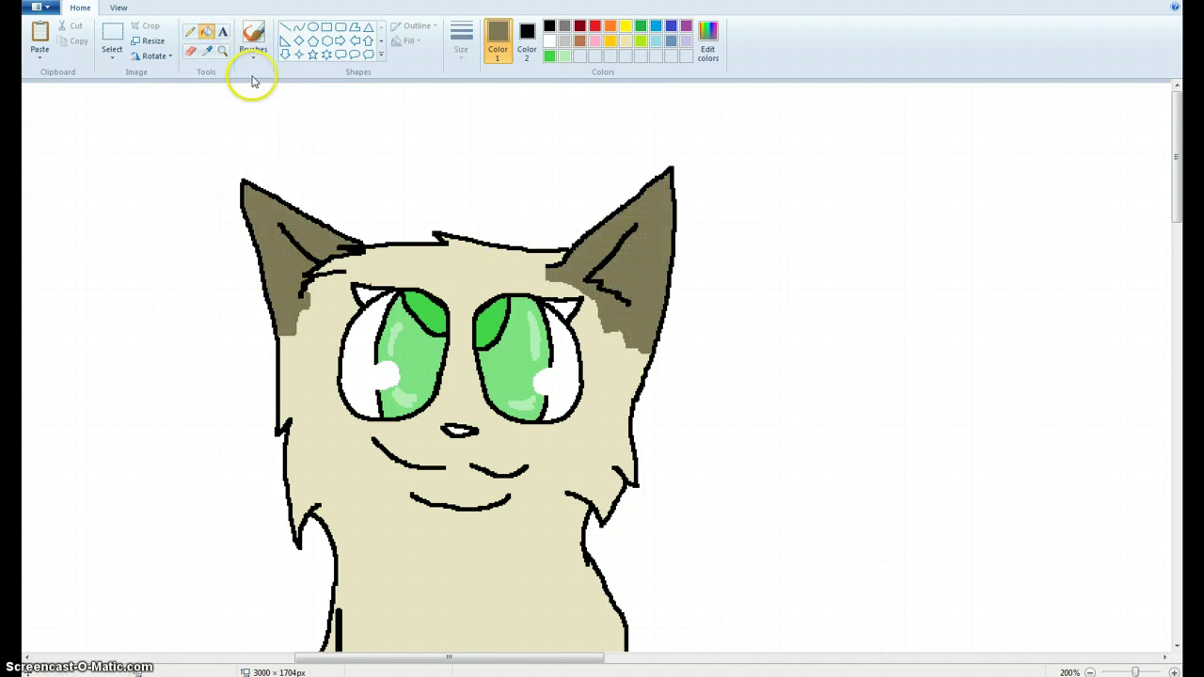
click(458, 430)
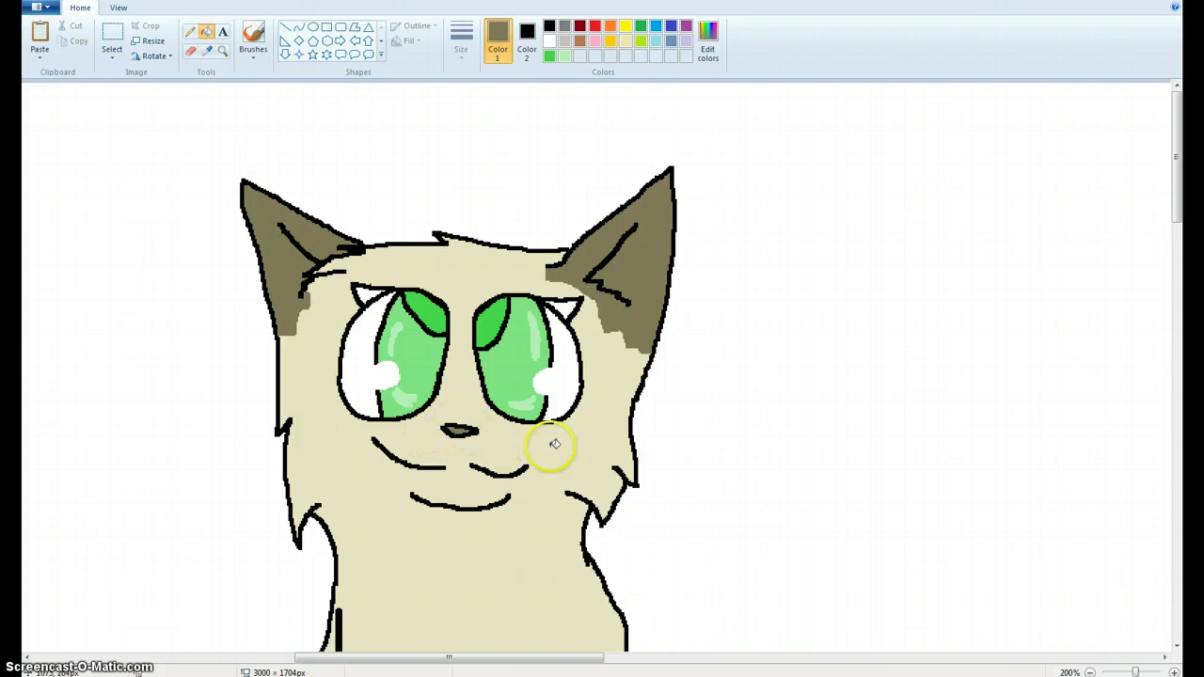
Draw the jagged olive brown outline of a chest marking from the chin down between the front legs, following the reference cat's chest.
scroll(551, 443, down, 3)
drag(452, 660, 974, 660)
scroll(896, 562, down, 2)
scroll(897, 562, down, 5)
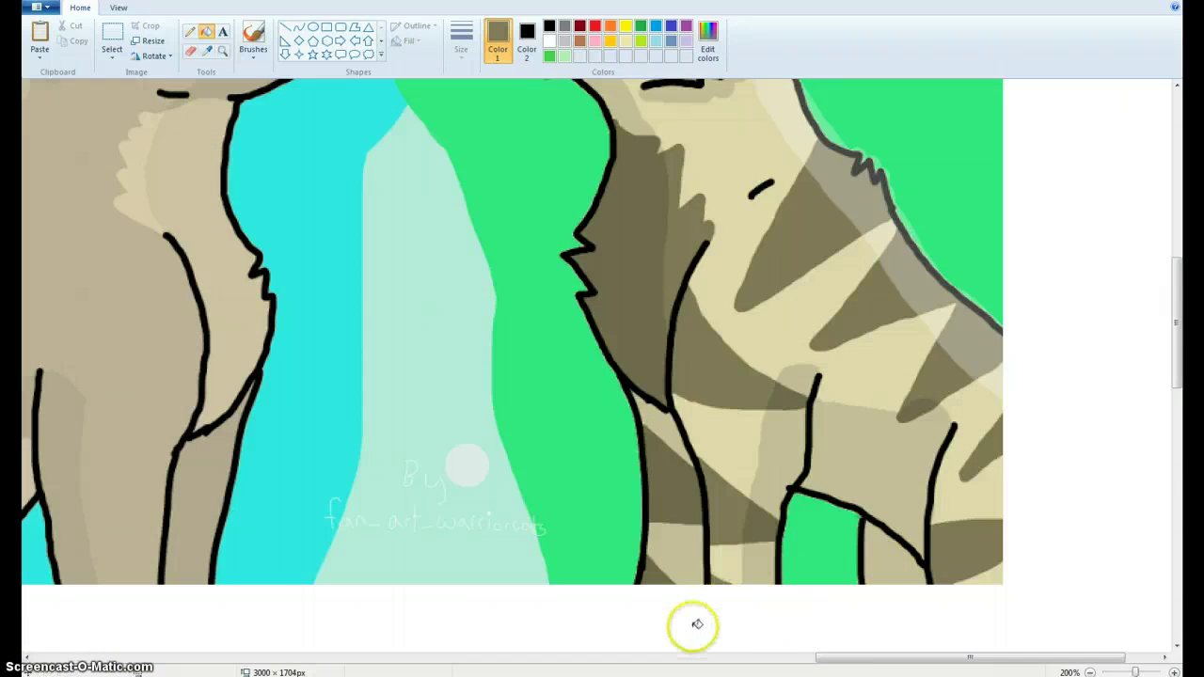
drag(889, 659, 311, 559)
scroll(428, 483, up, 3)
drag(833, 659, 297, 576)
scroll(314, 363, up, 3)
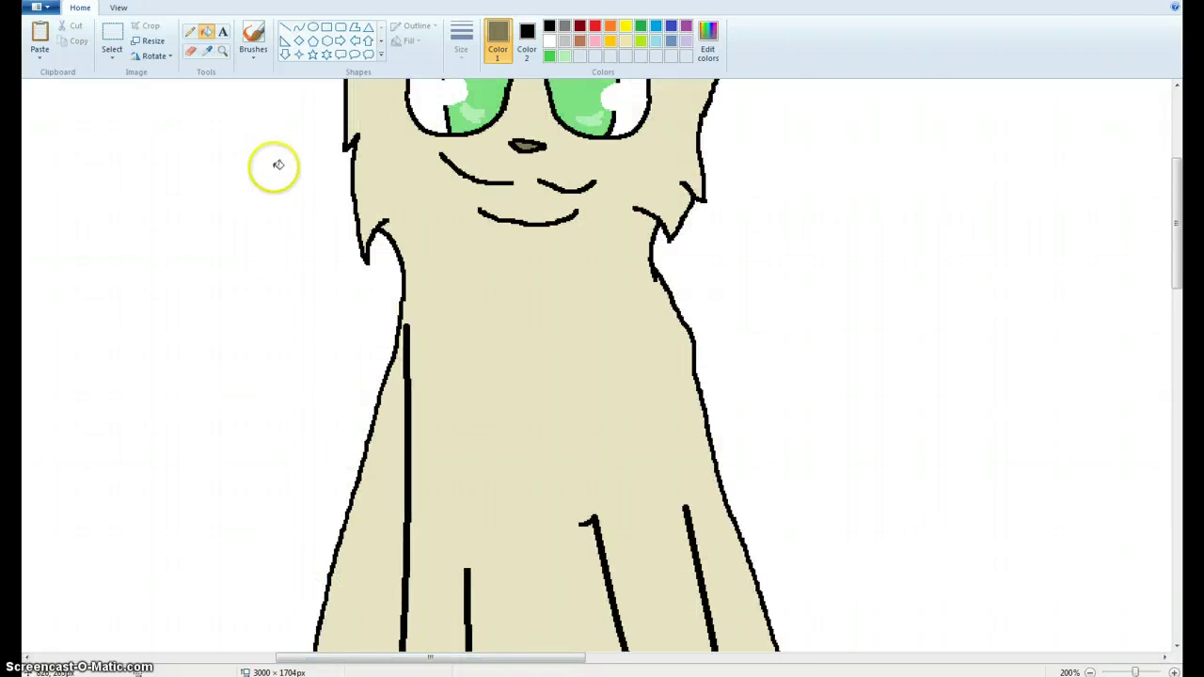
scroll(268, 179, up, 3)
click(189, 32)
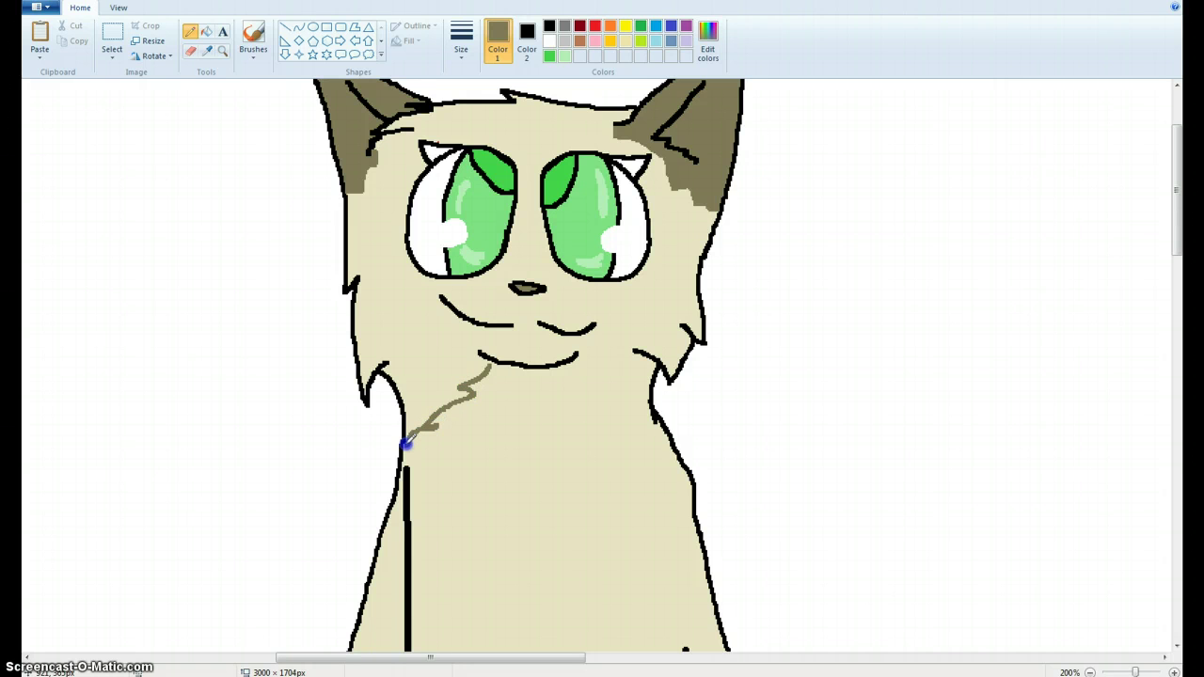
click(500, 366)
drag(580, 375, 575, 356)
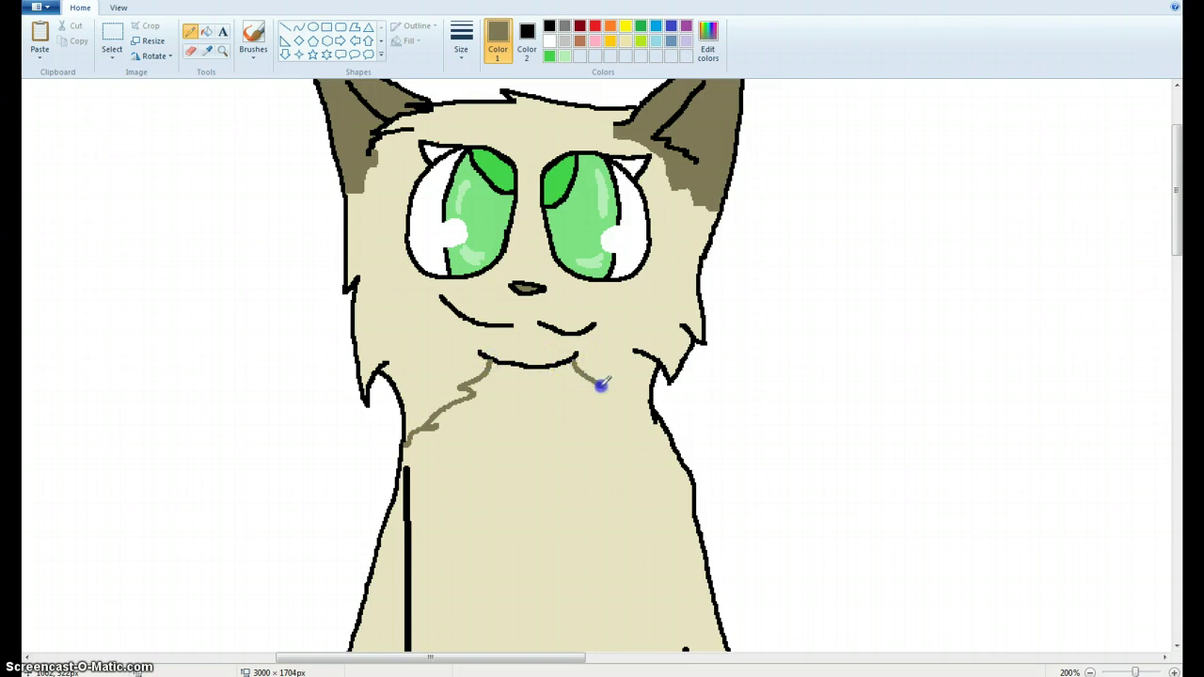
scroll(609, 425, down, 5)
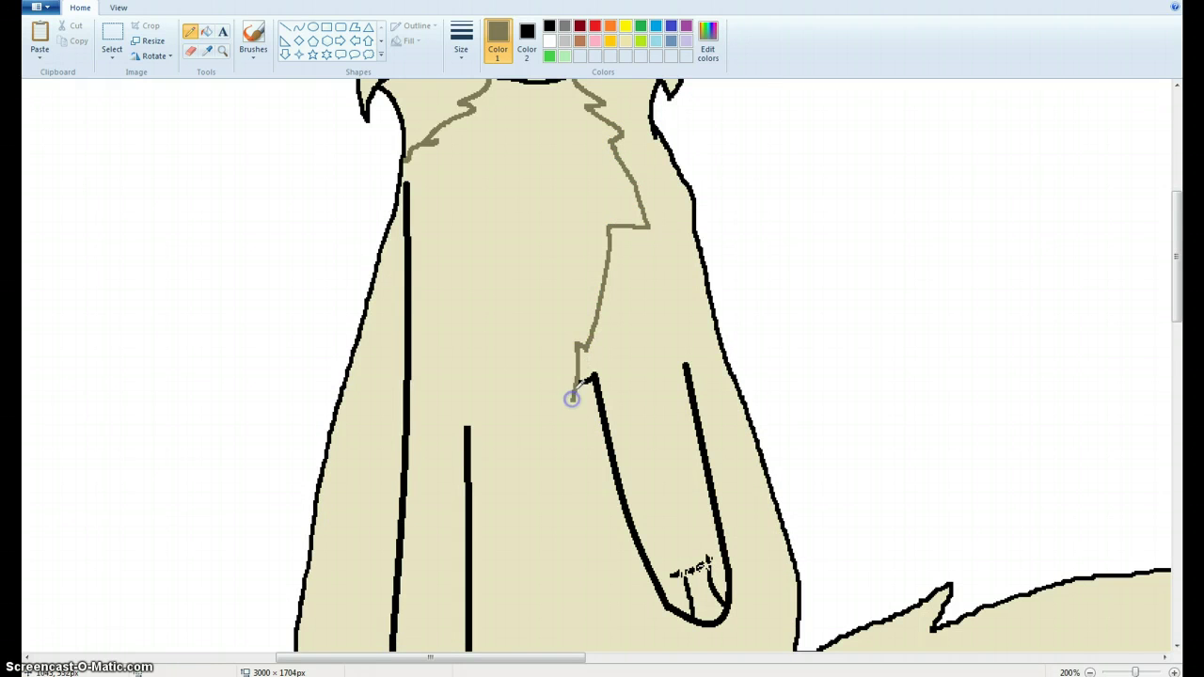
scroll(571, 398, down, 3)
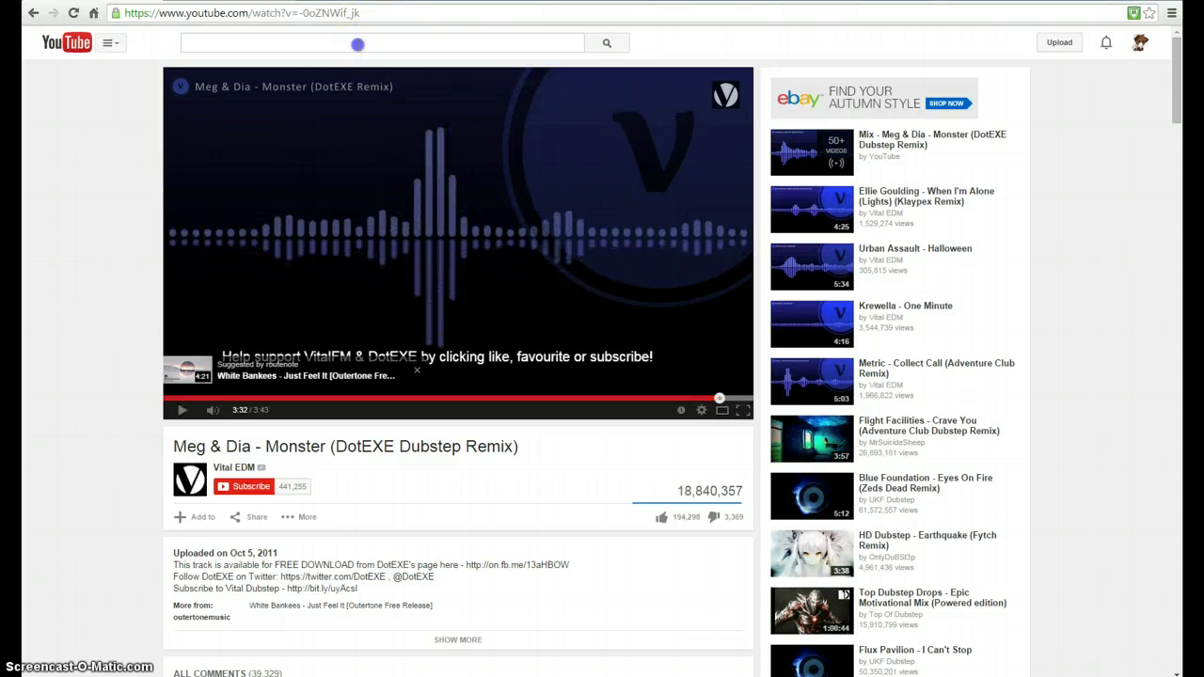
Switch to YouTube, search for "breaking benjamin i will not bow" and play the "Lyrics on screen" video.
click(362, 44)
text(breaking)
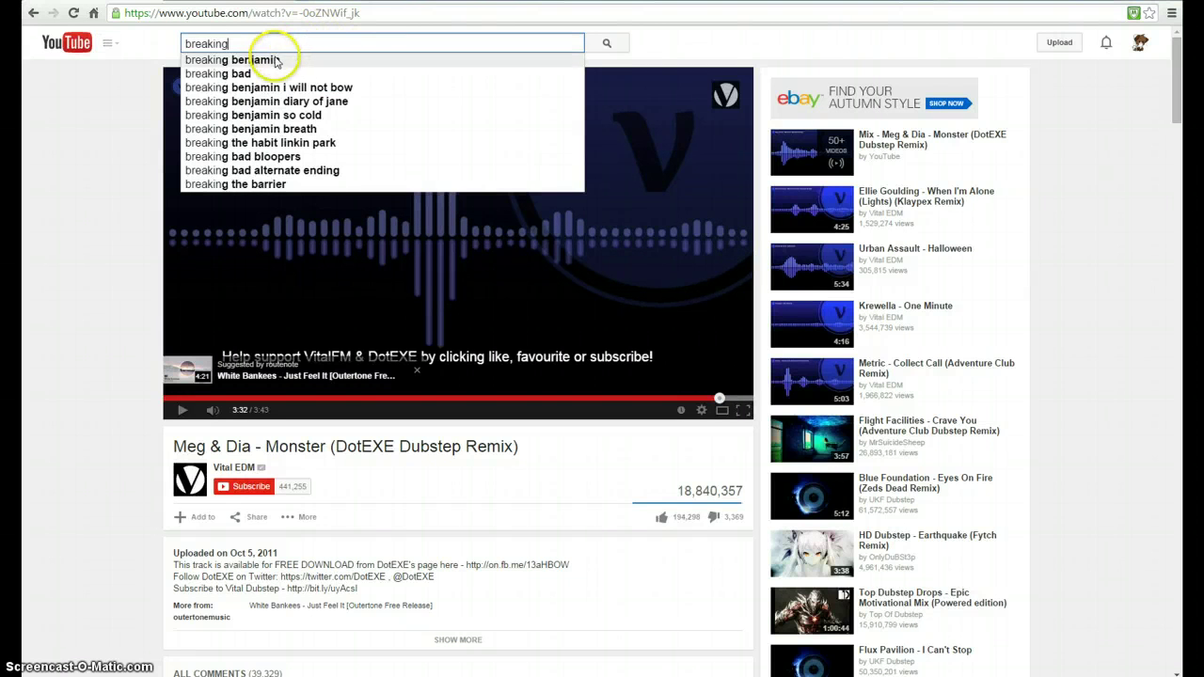
click(290, 88)
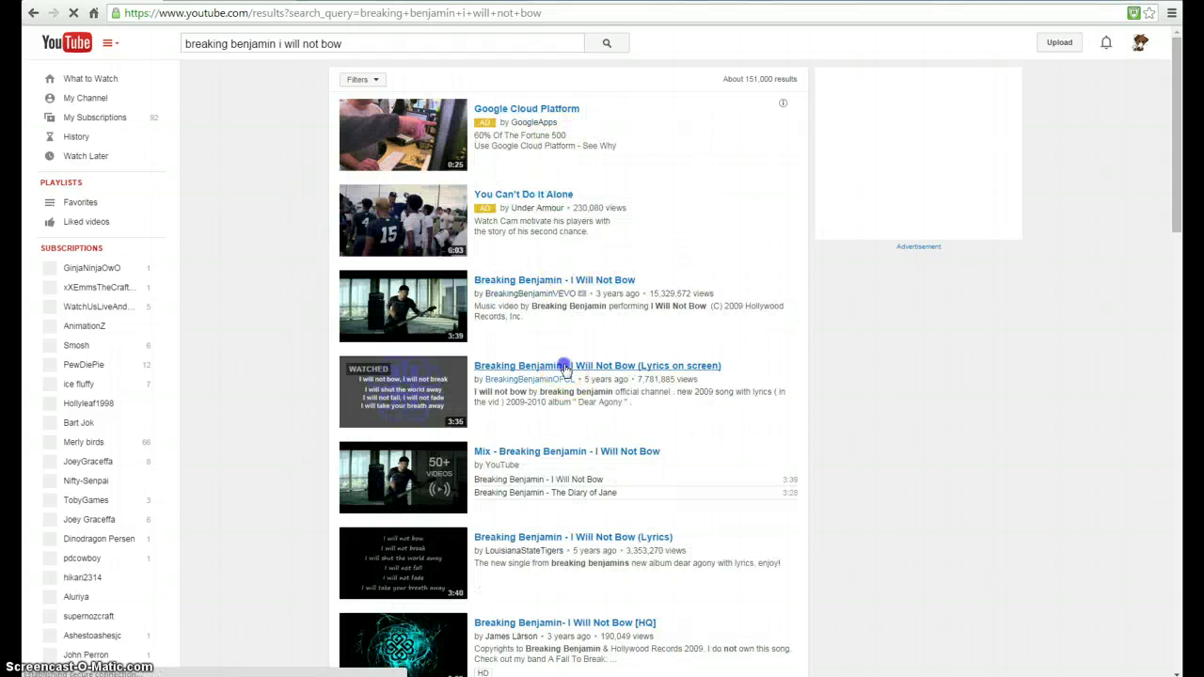
click(565, 367)
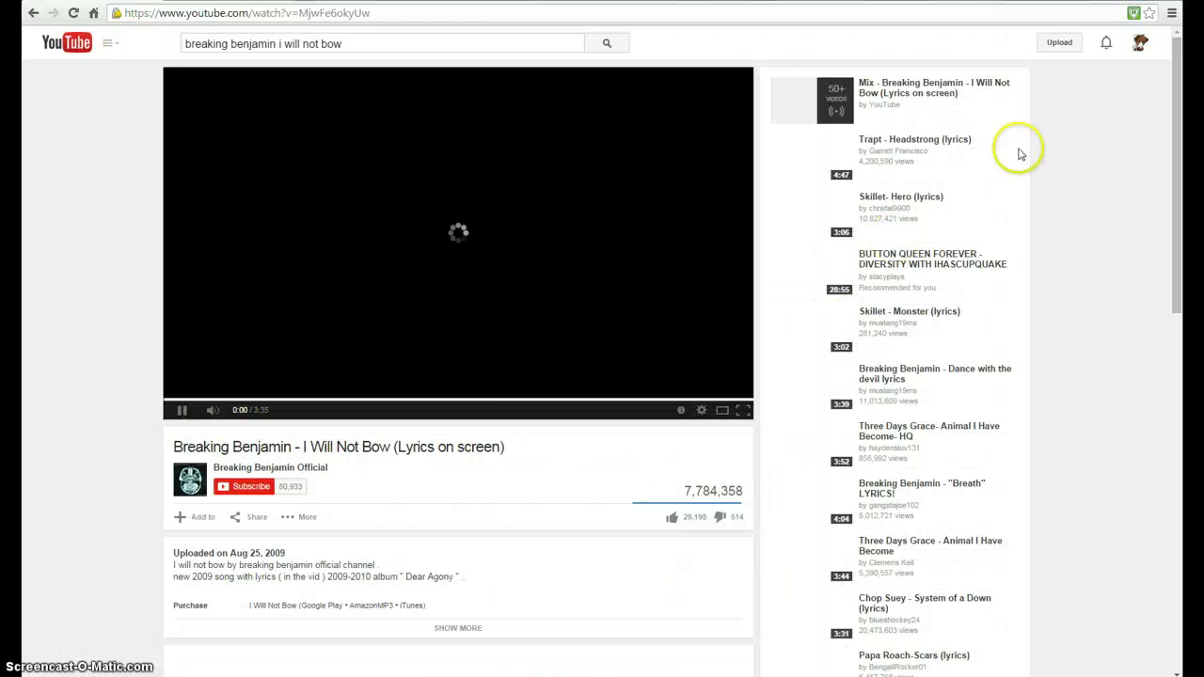
click(213, 417)
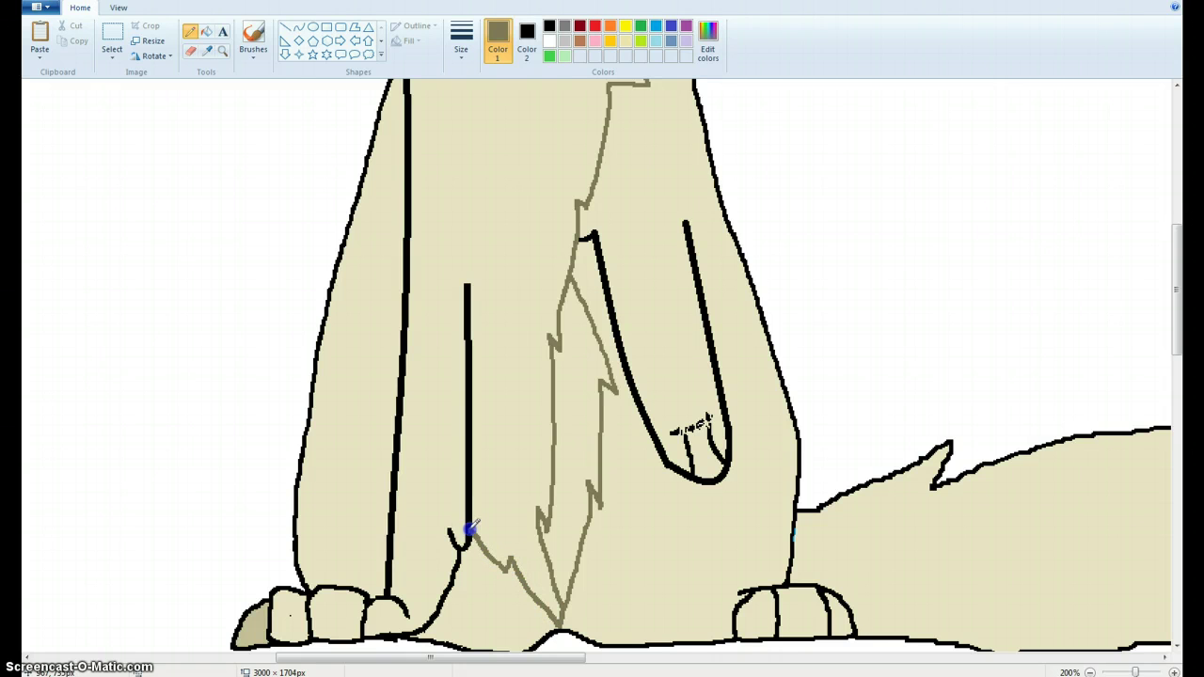
Try to fill the outlined chest marking with olive brown, and undo the fill.
click(206, 31)
click(528, 301)
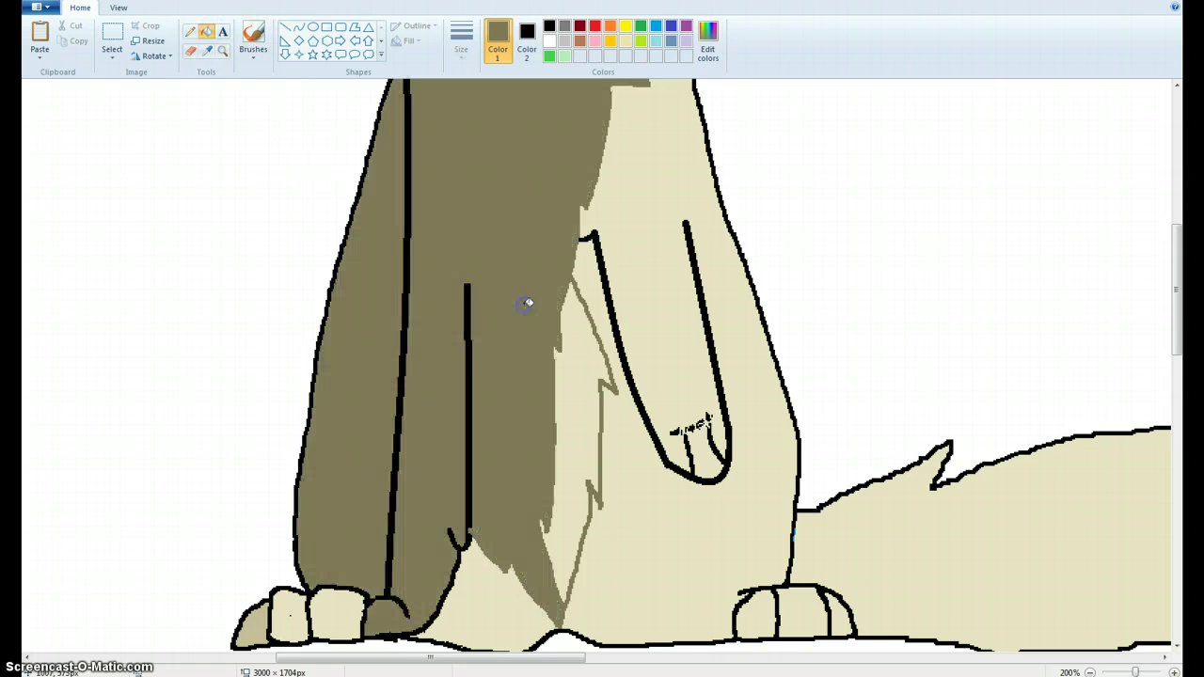
key(ctrl+z)
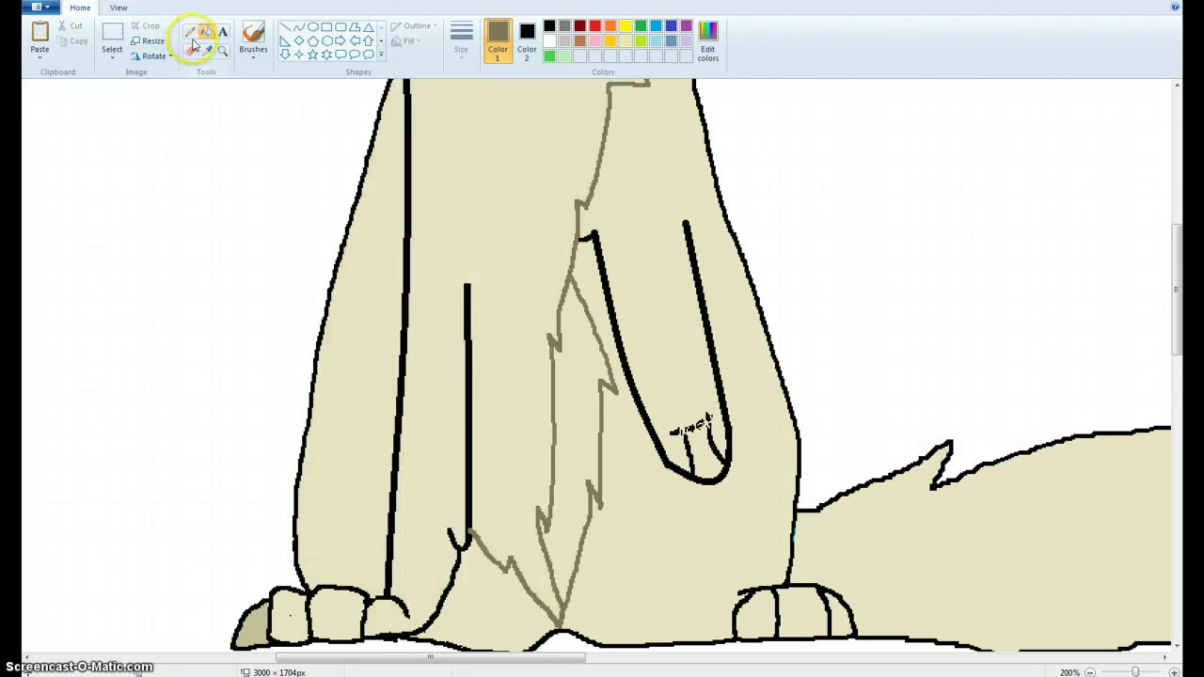
Draw the marking's missing edge with the Pencil from the top of the long shoulder line down to the shorter leg line.
click(191, 31)
scroll(407, 205, up, 3)
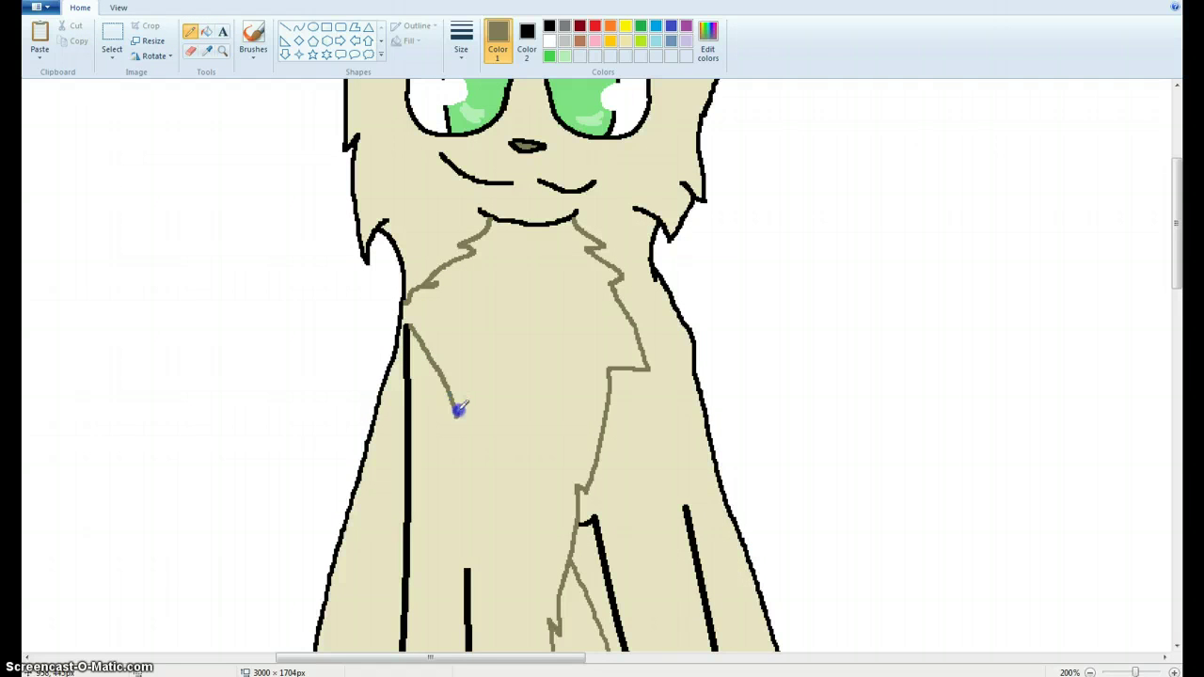
click(467, 564)
Try filling the chest marking from its upper part within the added edge, and undo that fill.
click(206, 31)
click(498, 306)
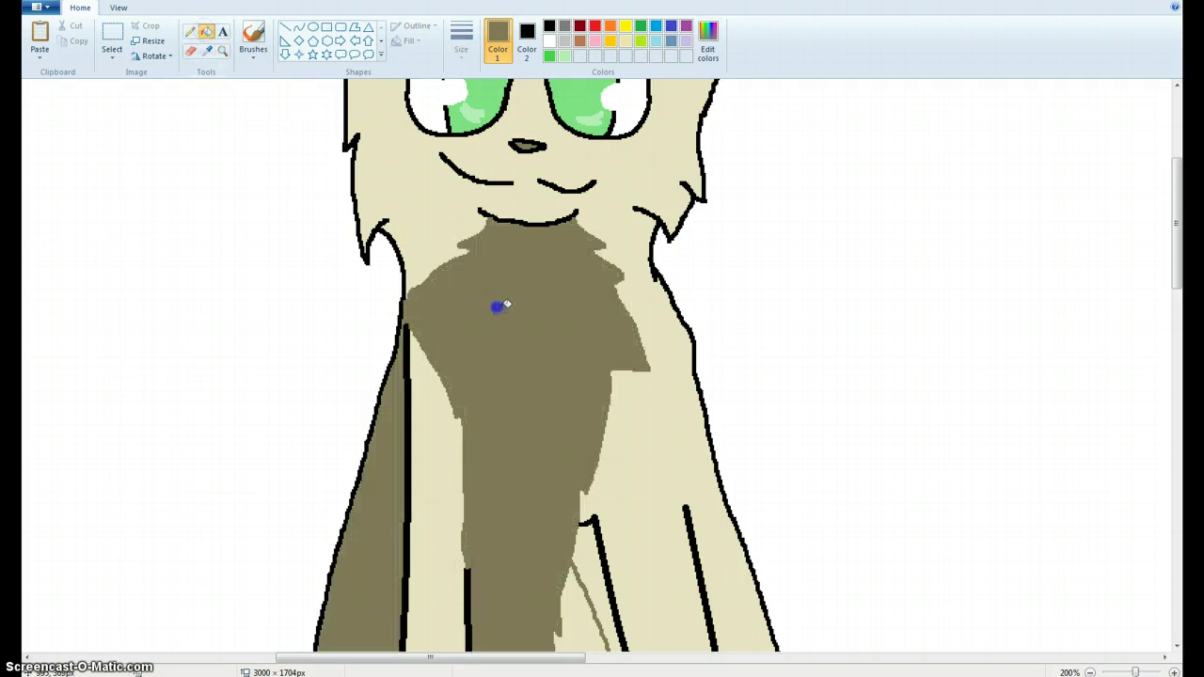
scroll(526, 315, down, 2)
click(191, 33)
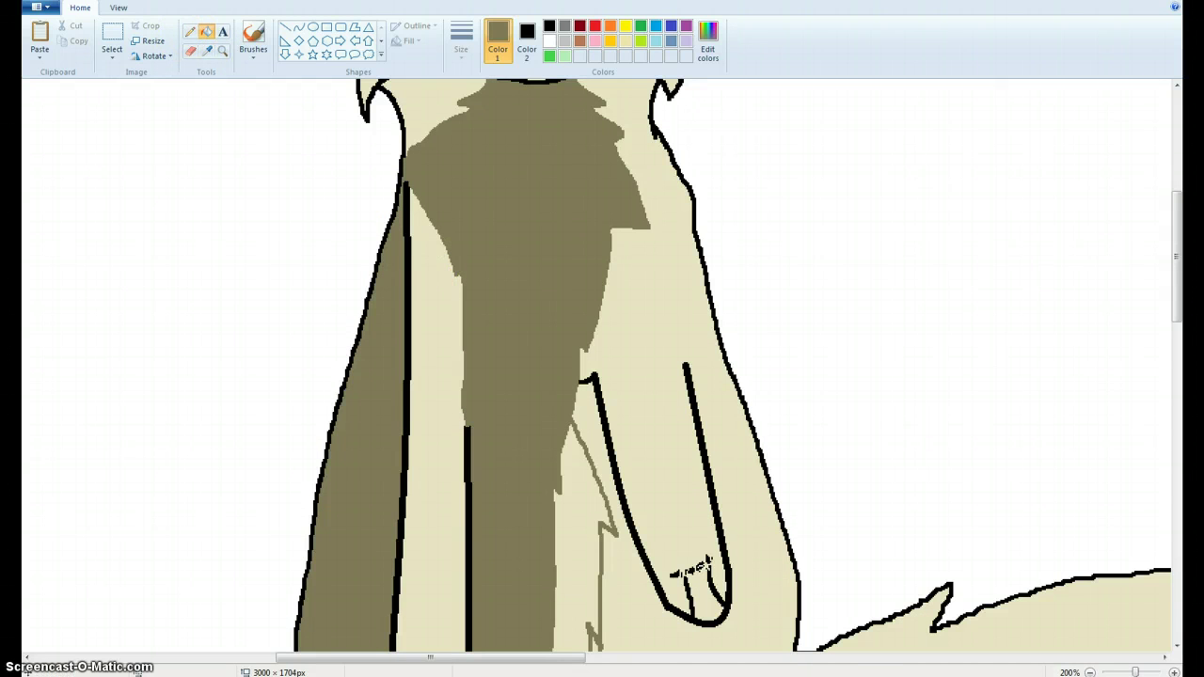
key(ctrl+z)
Close the gap between the shoulder line and the neck outline with the Pencil, and fill both chest marking sections with olive brown.
click(191, 31)
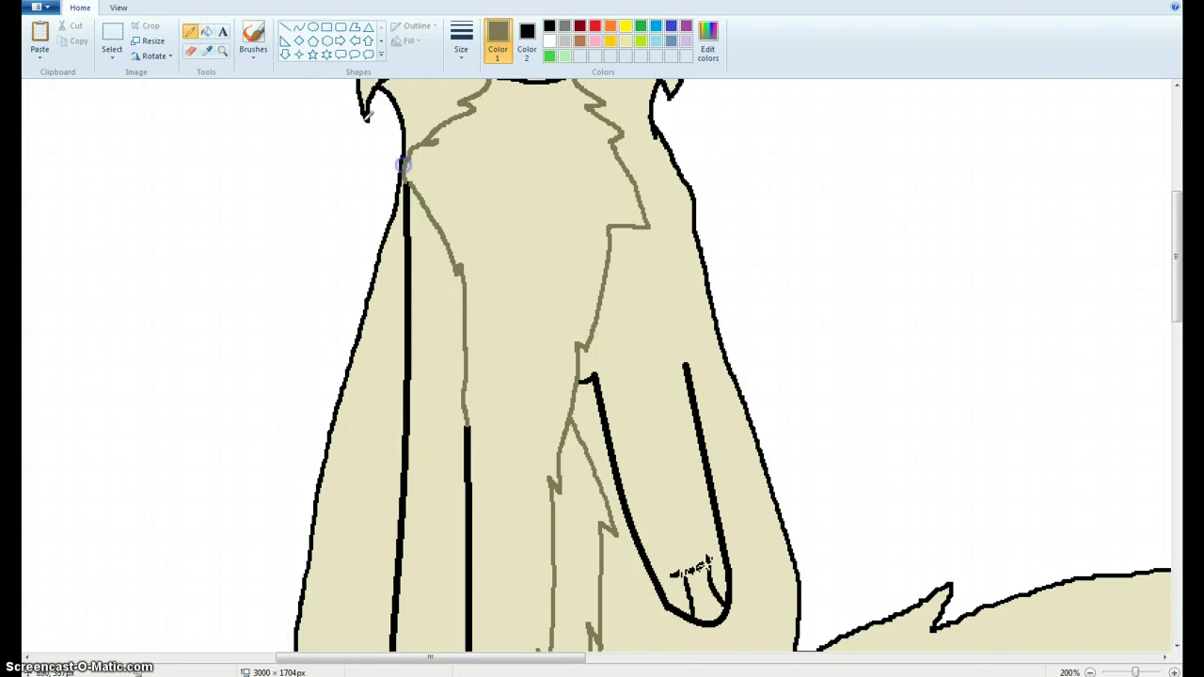
click(206, 31)
click(473, 165)
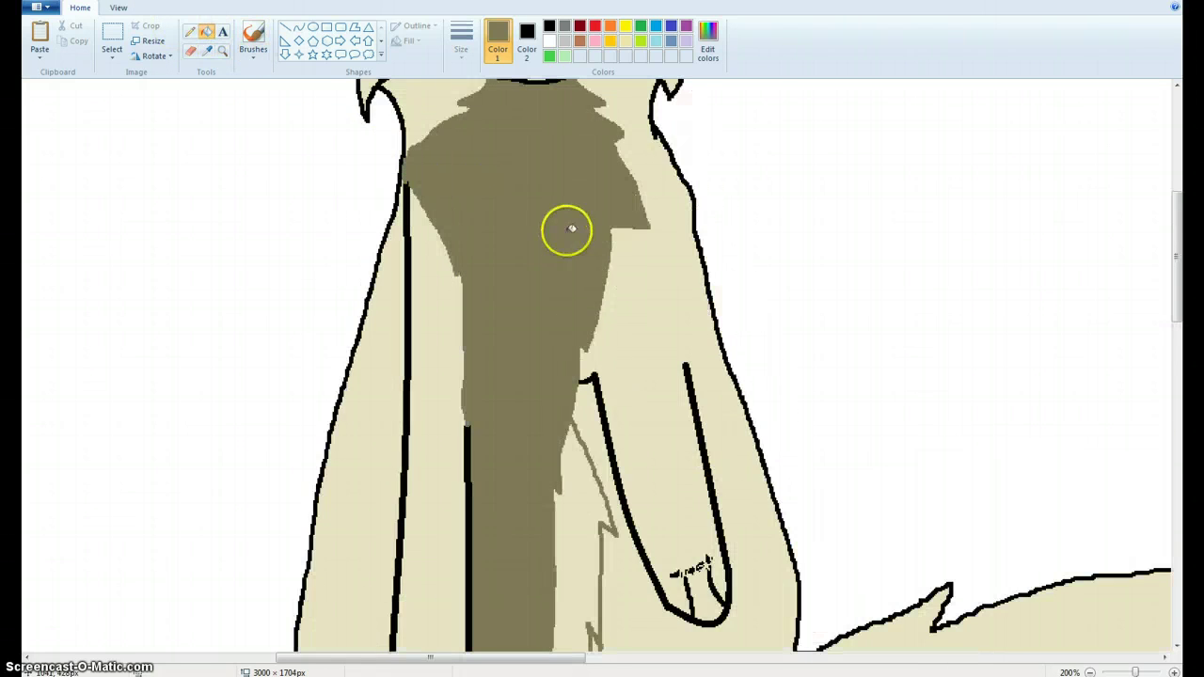
click(598, 444)
scroll(597, 435, down, 5)
scroll(595, 397, up, 3)
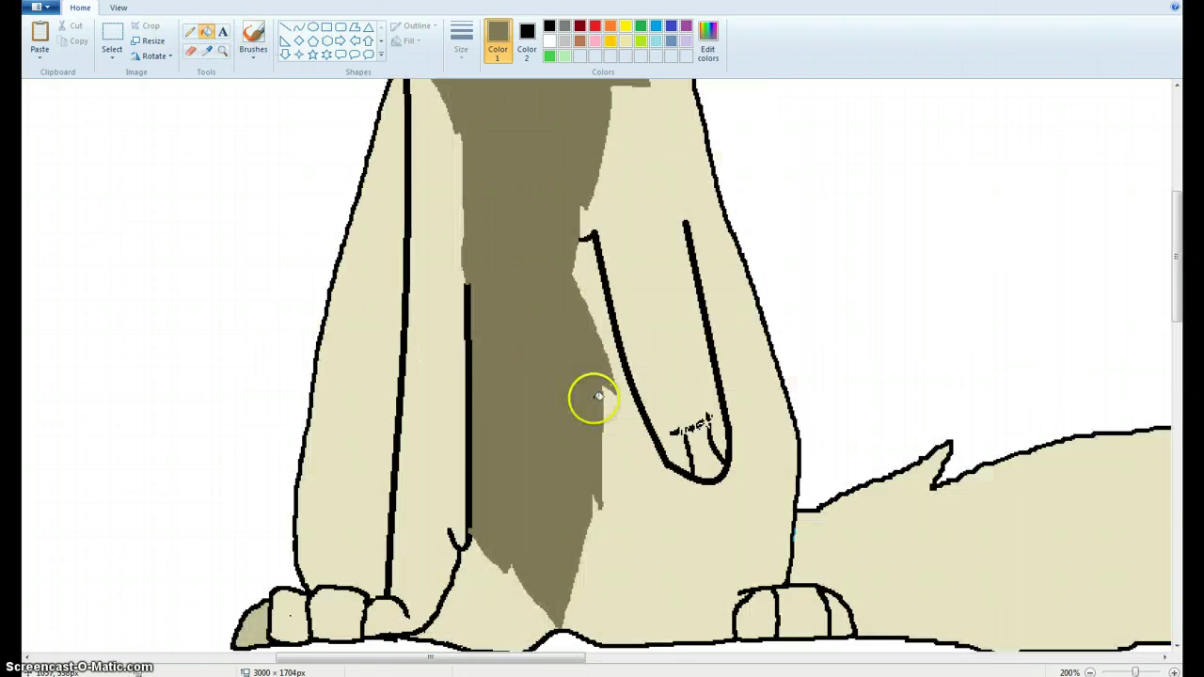
Fill the white eyelash corners above both eyes with black.
scroll(598, 396, up, 10)
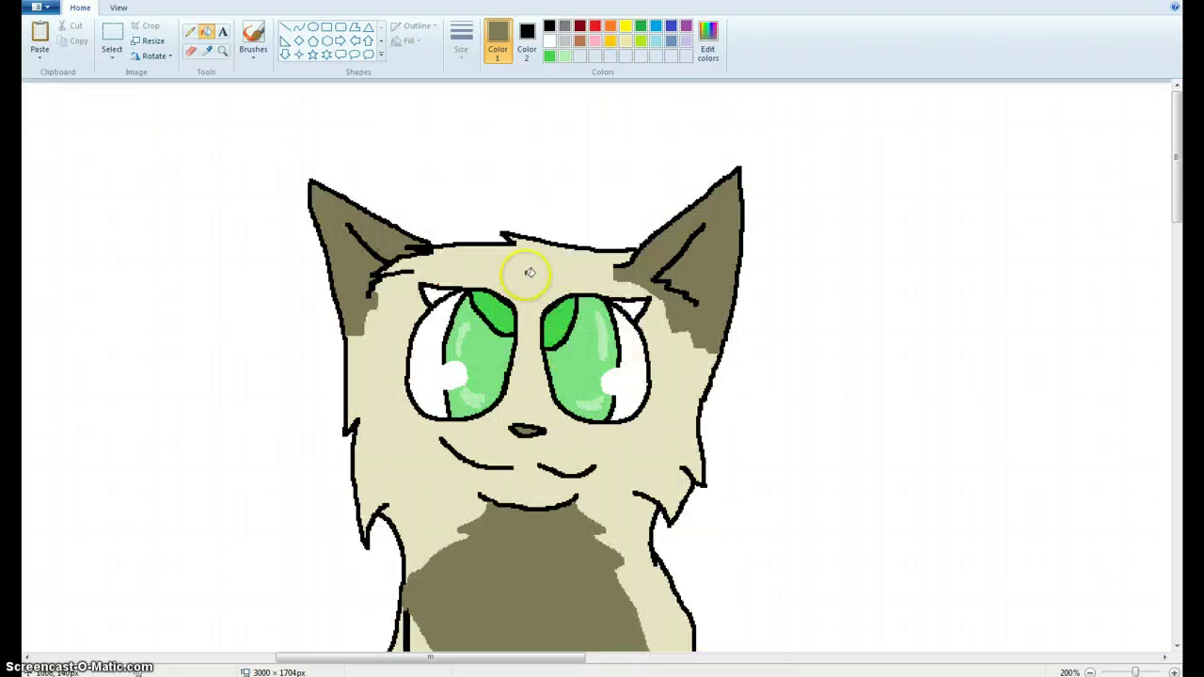
scroll(530, 273, down, 9)
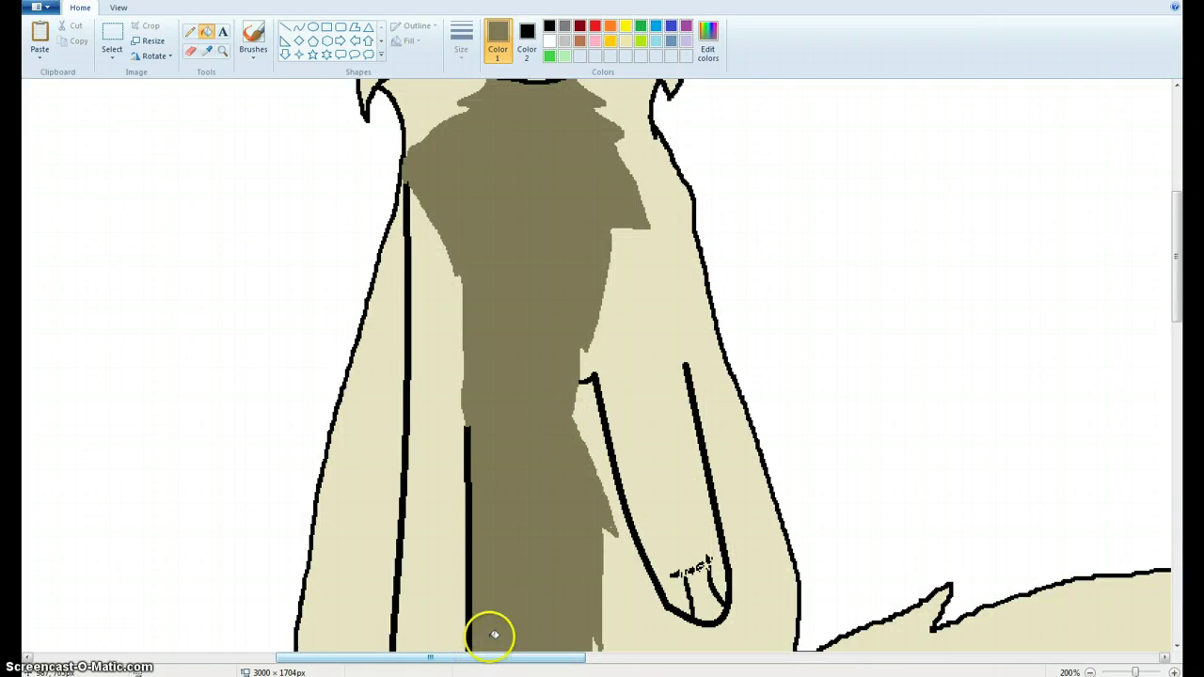
scroll(489, 634, up, 5)
click(209, 32)
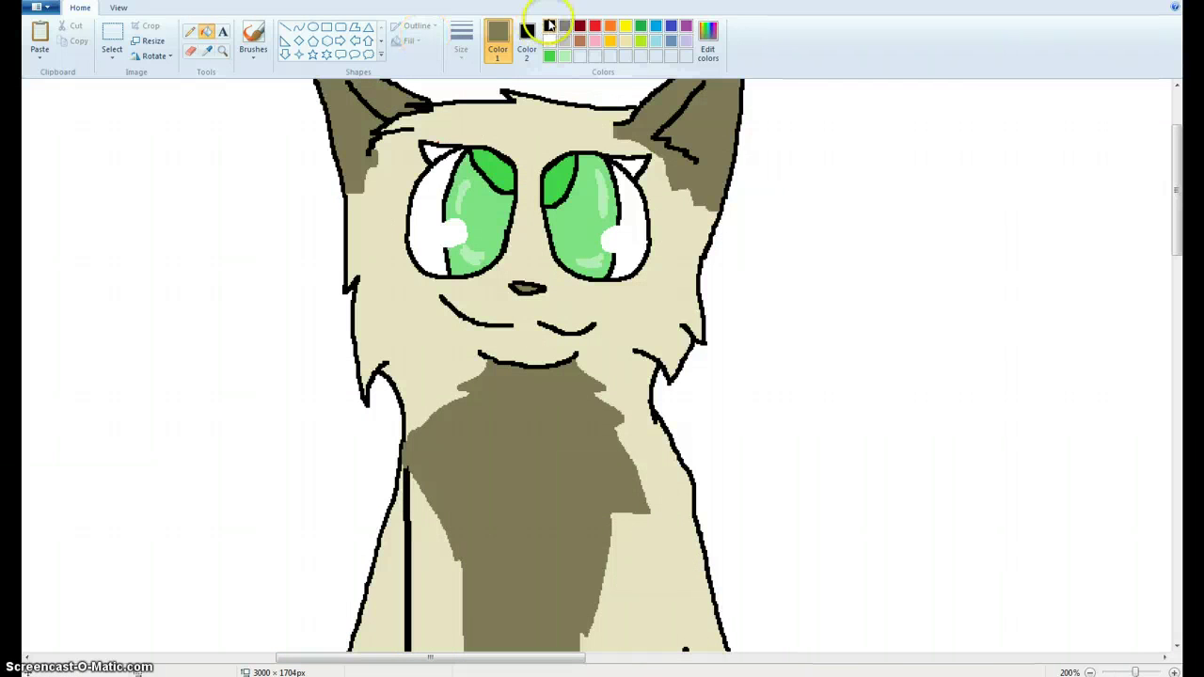
click(550, 26)
click(640, 166)
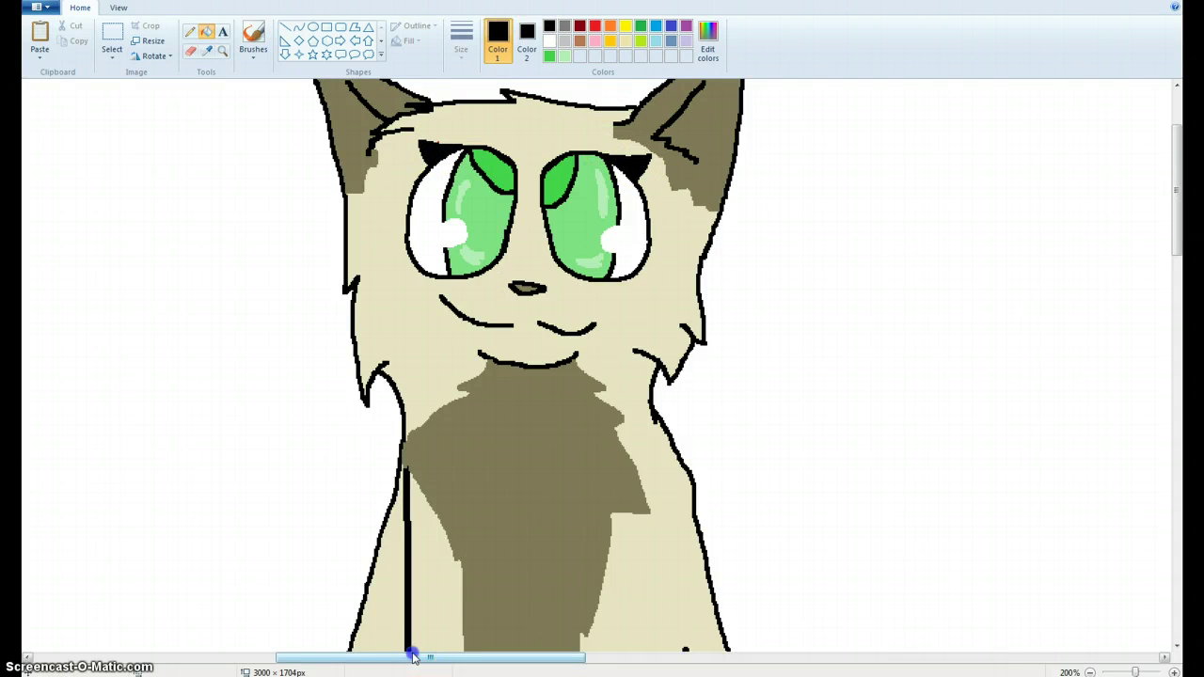
Check the reference picture's markings, sample the chest's olive brown, and draw and fill two small pointed stripes on the outer foreleg's edge.
drag(412, 657, 920, 658)
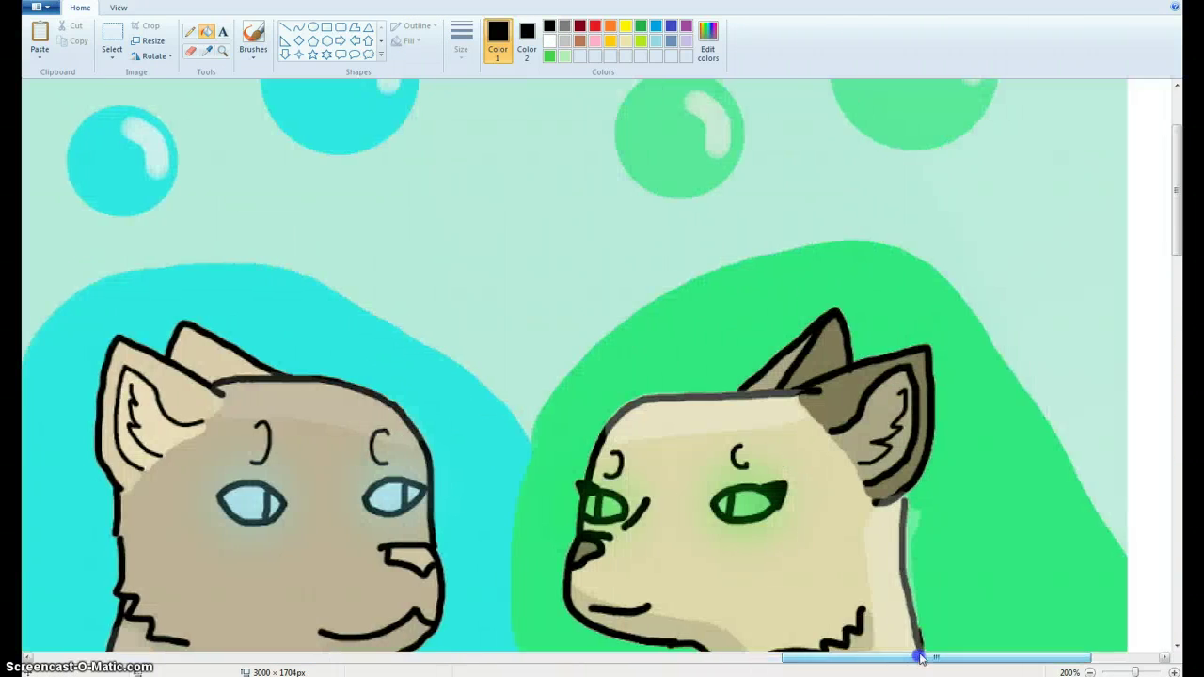
scroll(840, 511, down, 5)
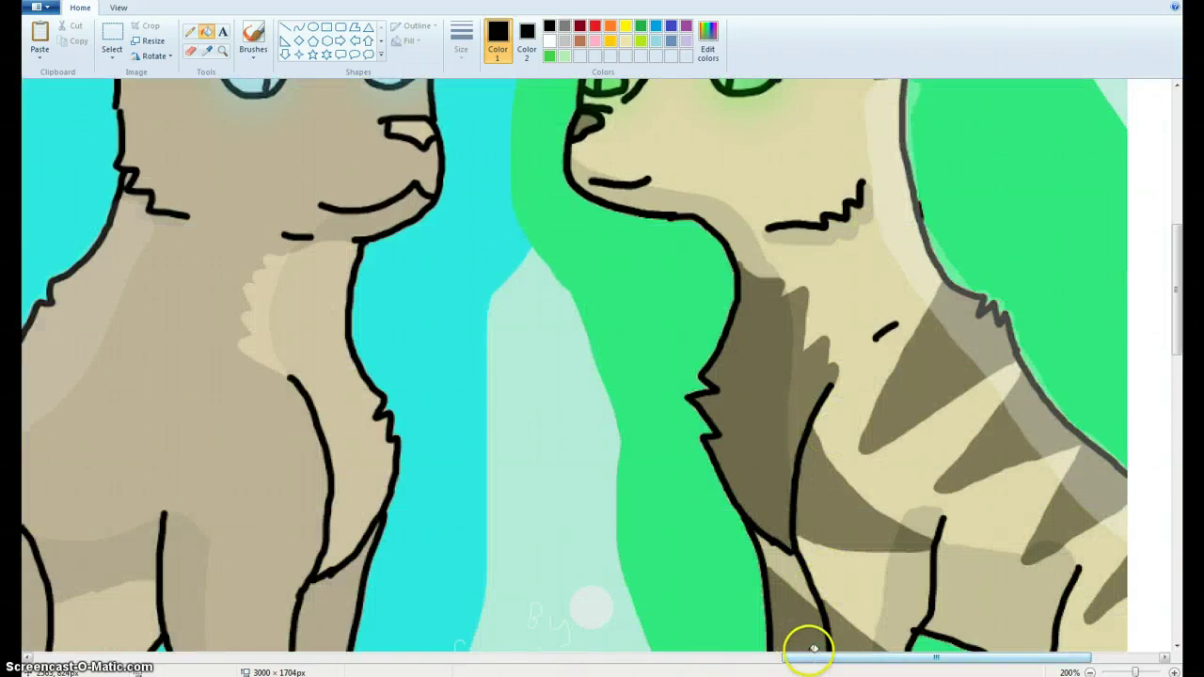
drag(808, 658, 271, 614)
scroll(437, 529, up, 5)
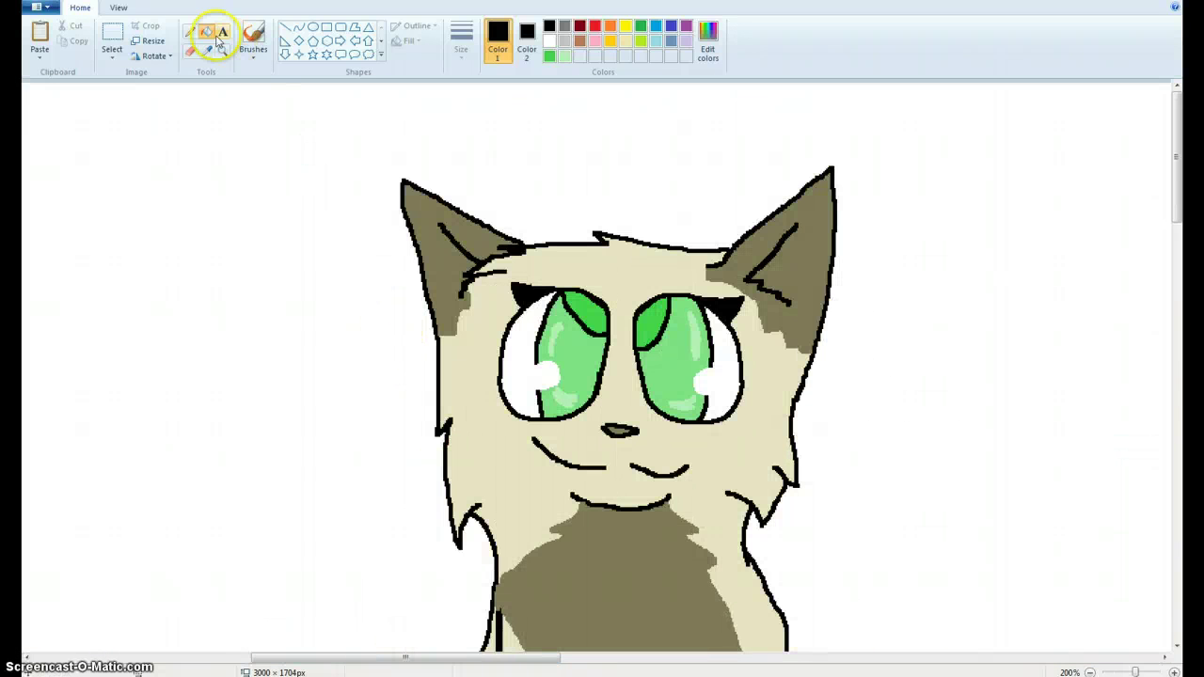
click(189, 33)
click(207, 51)
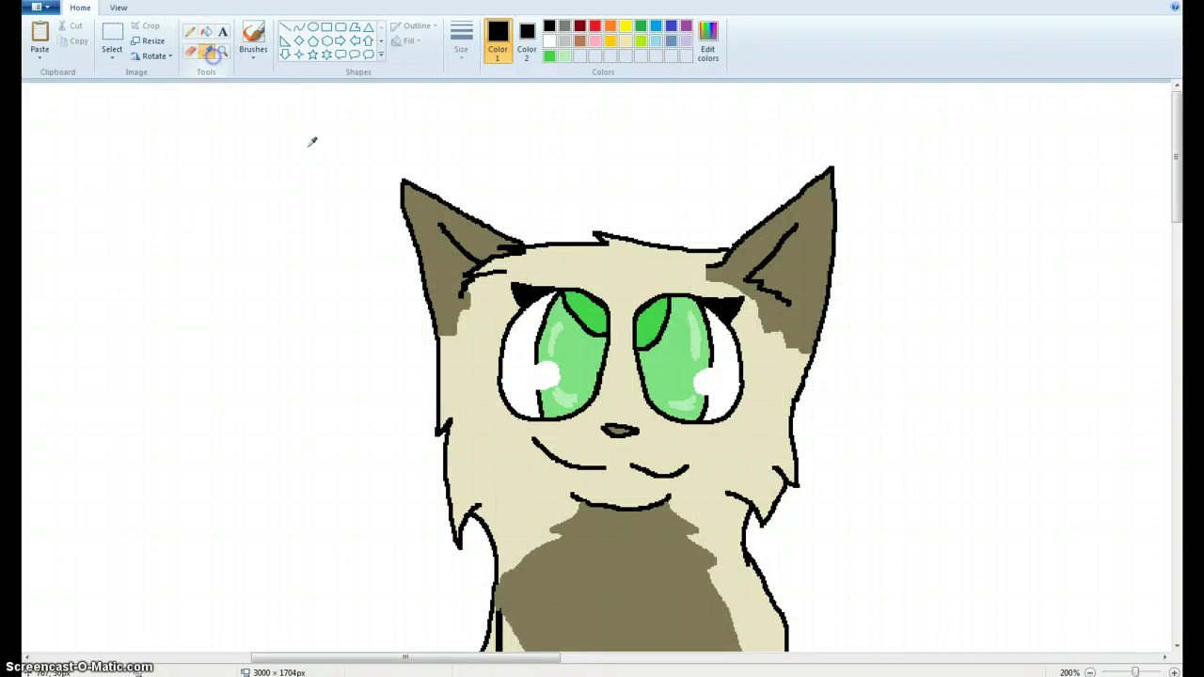
click(626, 537)
scroll(525, 445, down, 5)
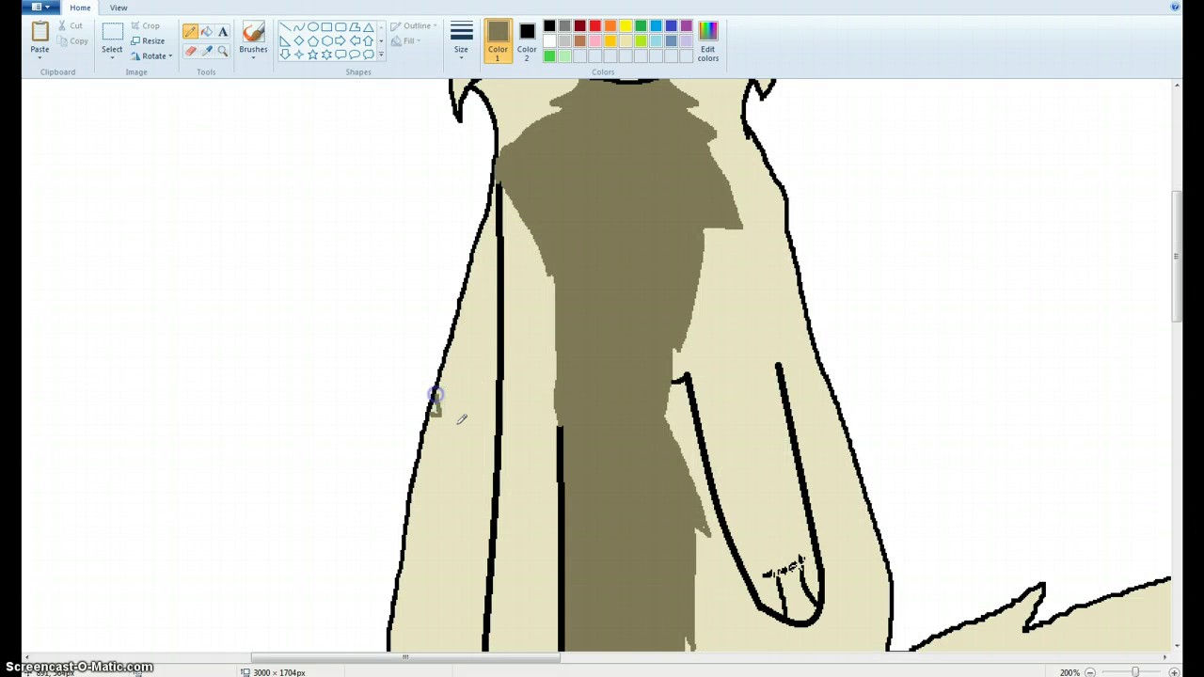
click(414, 481)
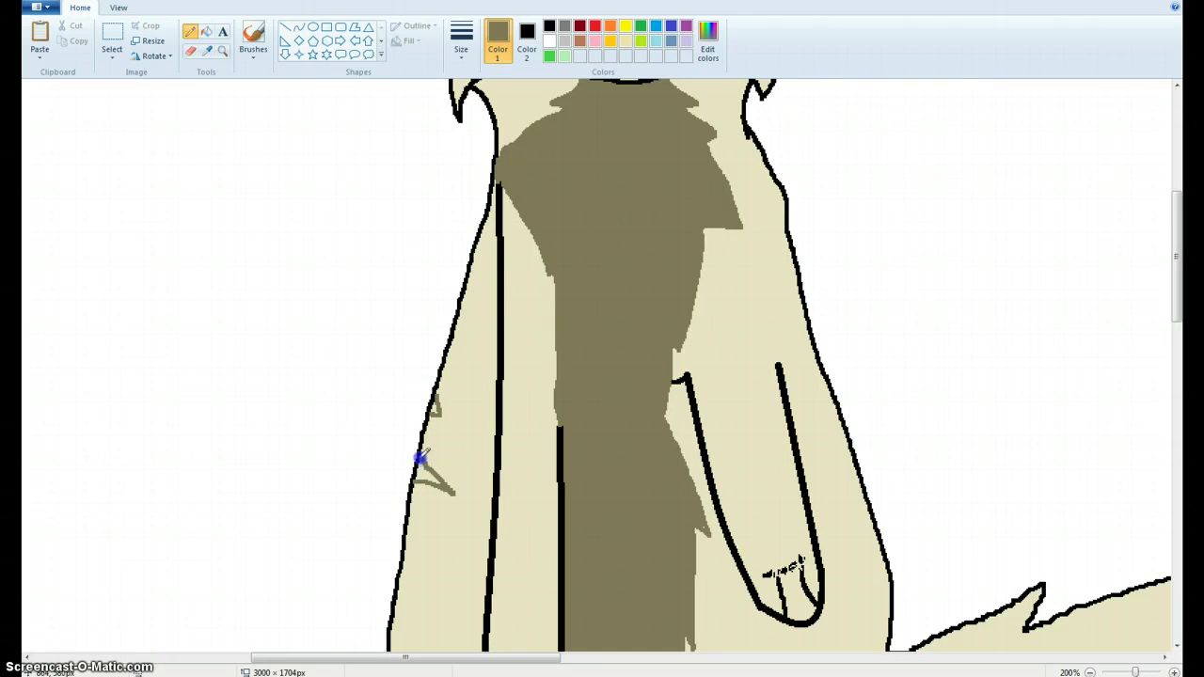
click(207, 32)
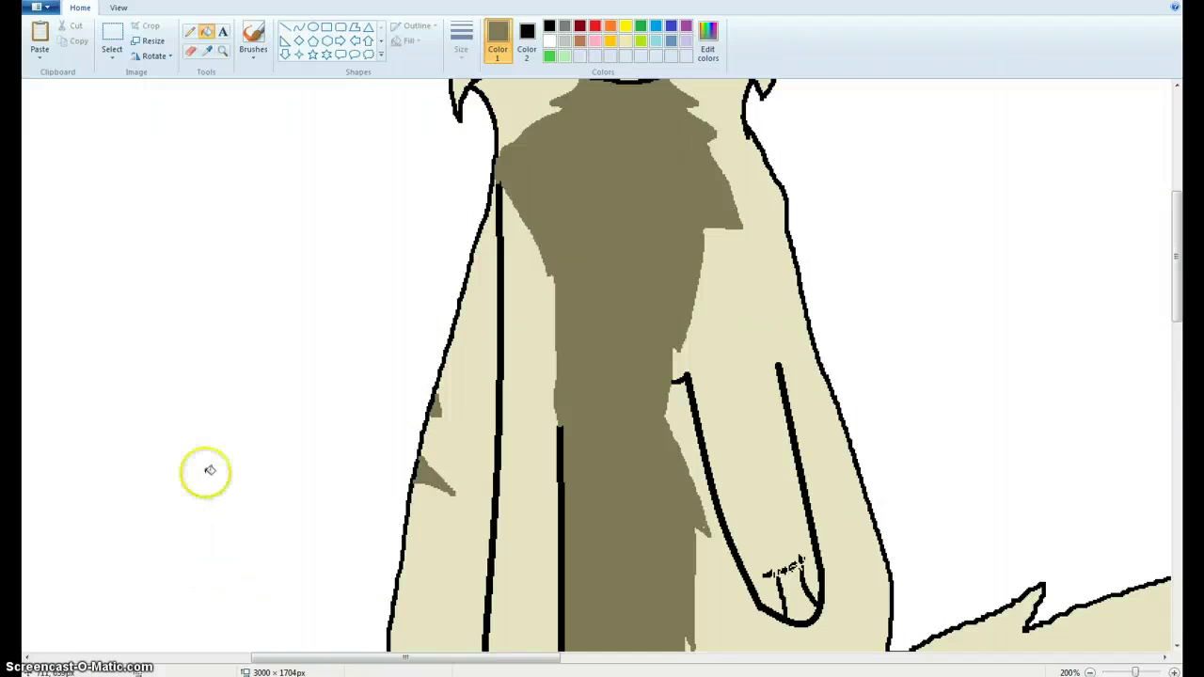
Draw a third small pointed stripe with the Pencil lower on the outer foreleg's edge and fill it with olive brown.
click(191, 34)
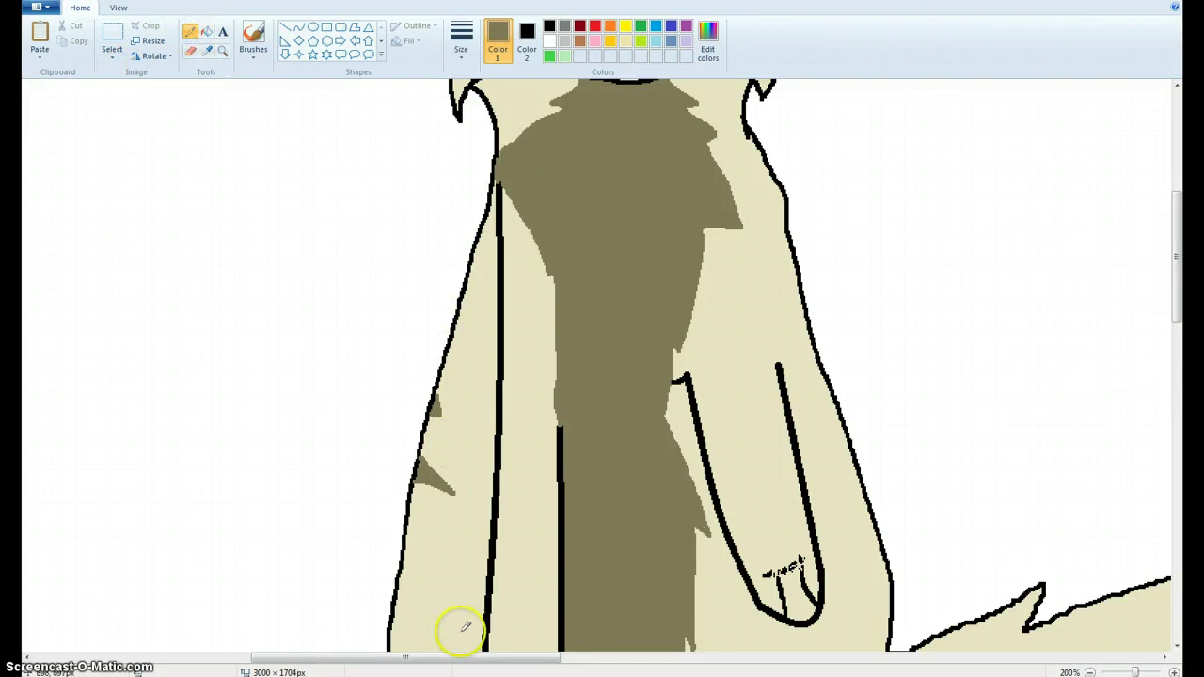
drag(459, 663, 492, 656)
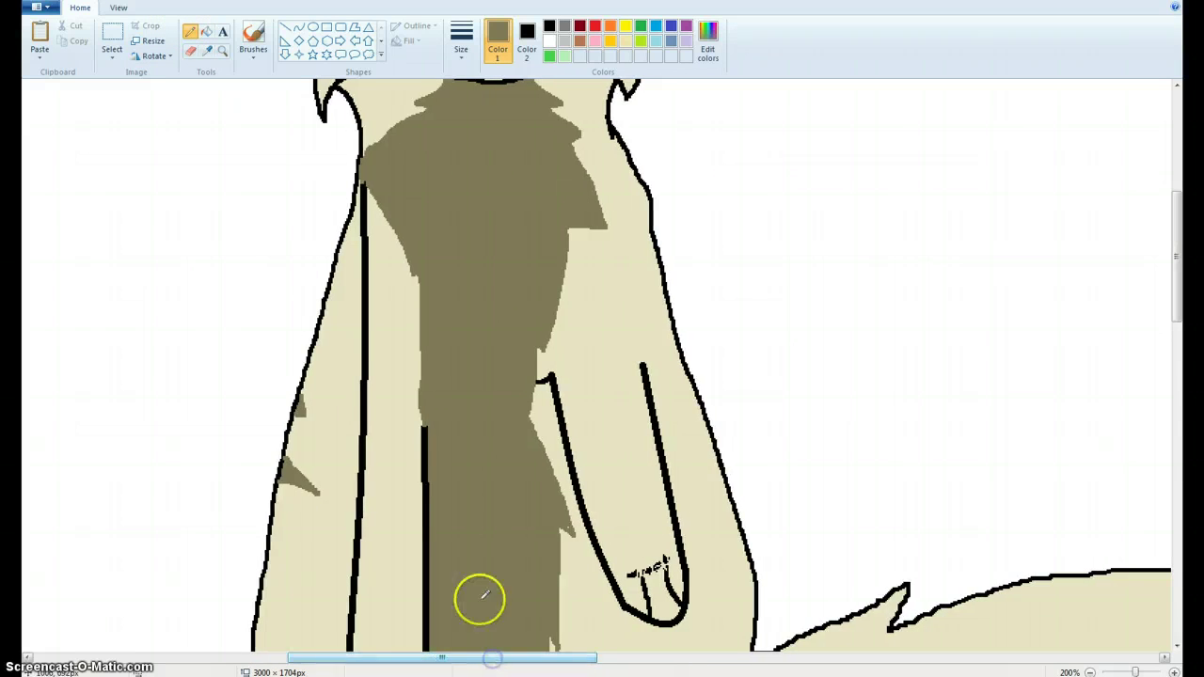
scroll(296, 371, down, 5)
scroll(297, 372, up, 3)
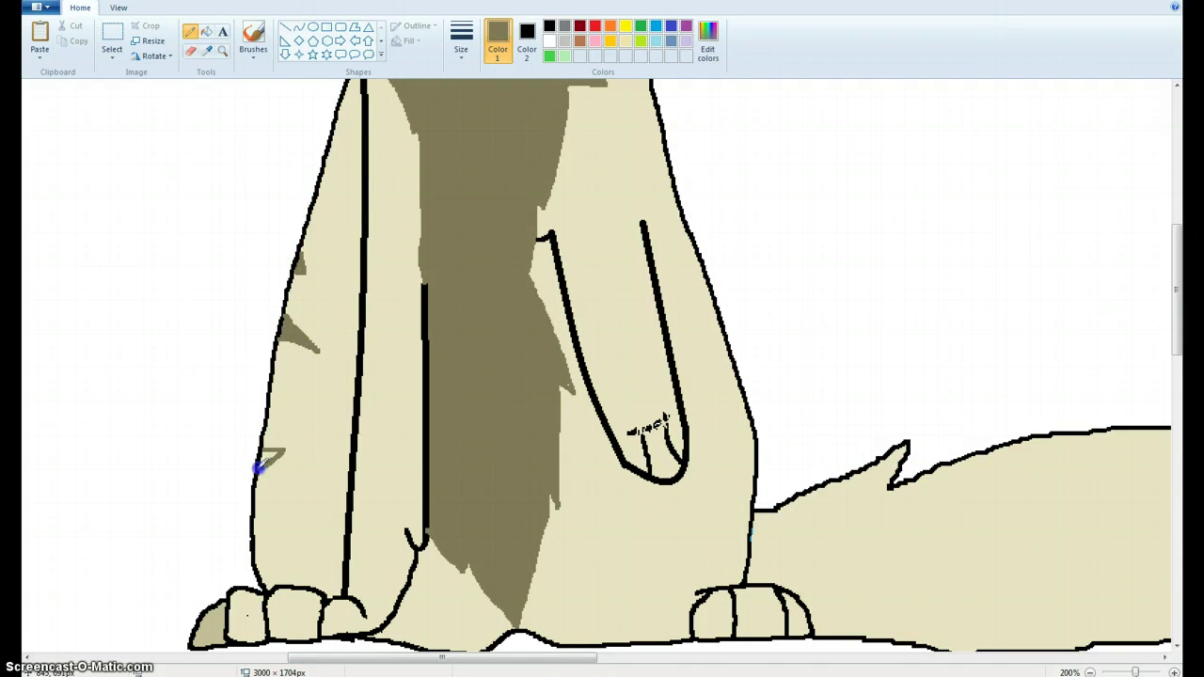
click(207, 35)
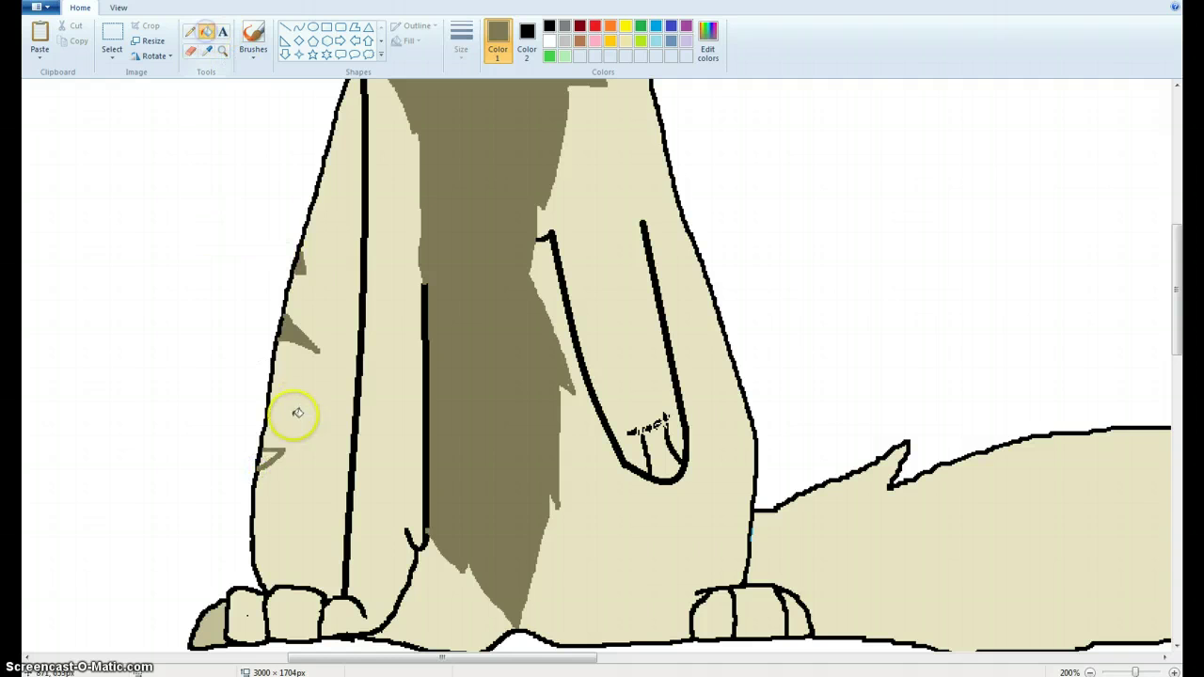
click(267, 458)
Draw two curved, pointed stripes on the inner foreleg between its black lines and fill both with olive brown.
click(191, 33)
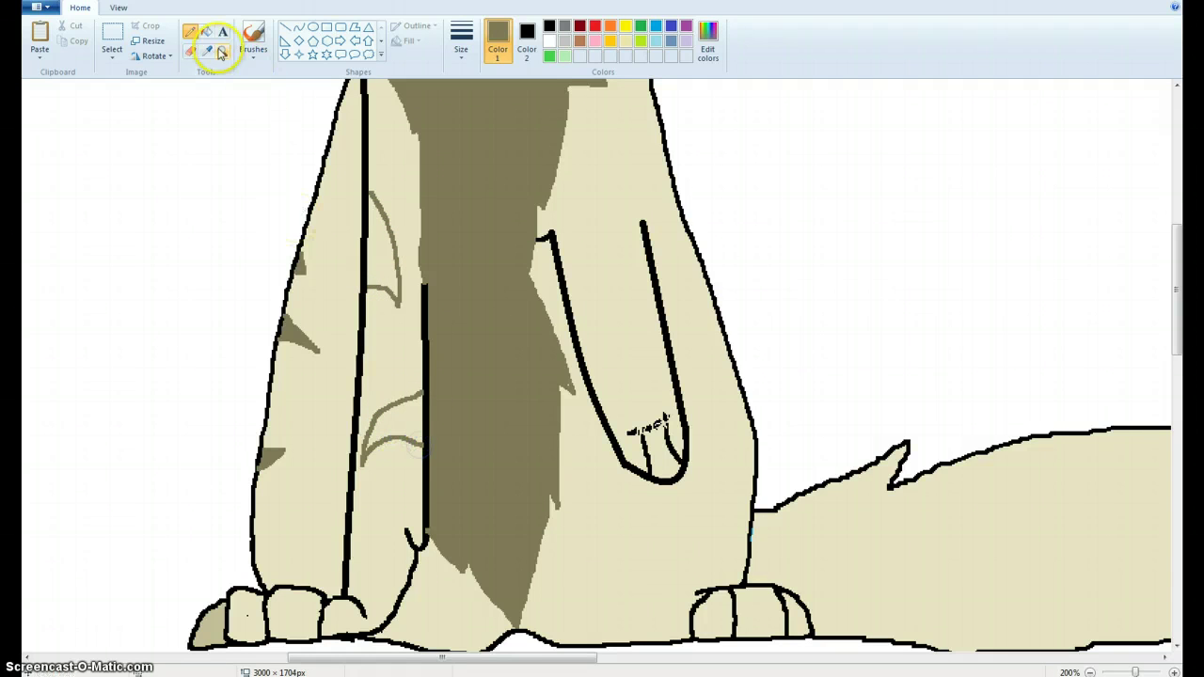
click(208, 33)
click(395, 413)
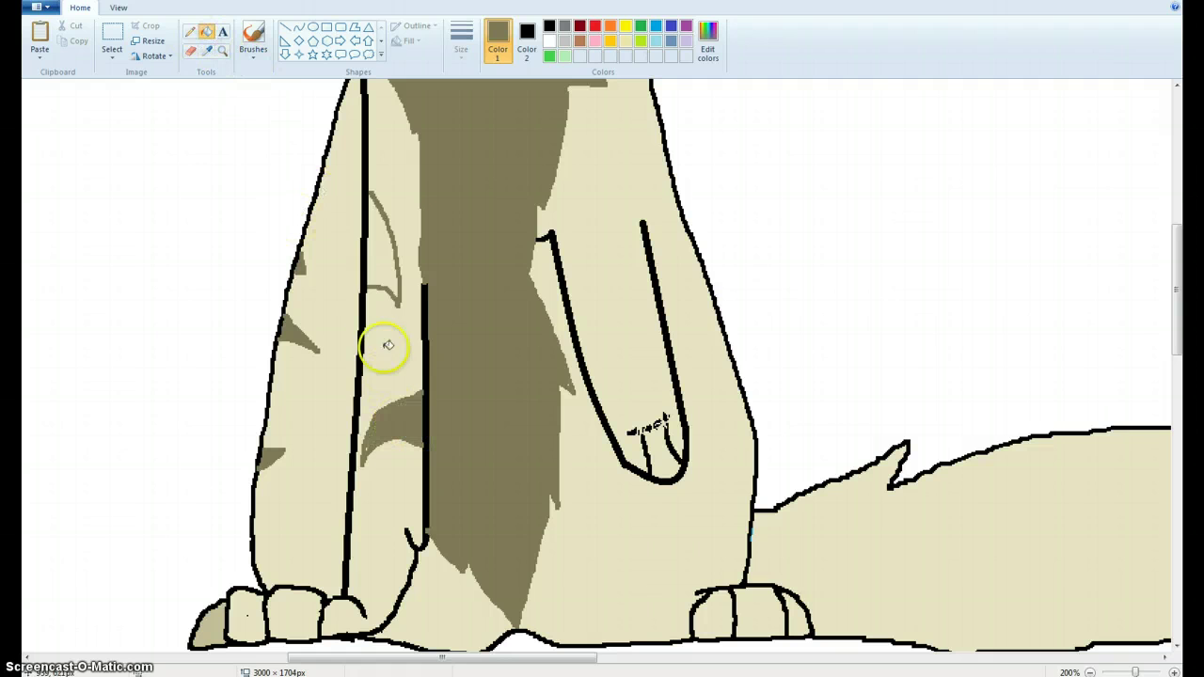
click(378, 244)
Draw a zigzag edge across the inner foreleg above the paw, and fill the area below it and the adjoining toes with olive brown.
click(191, 31)
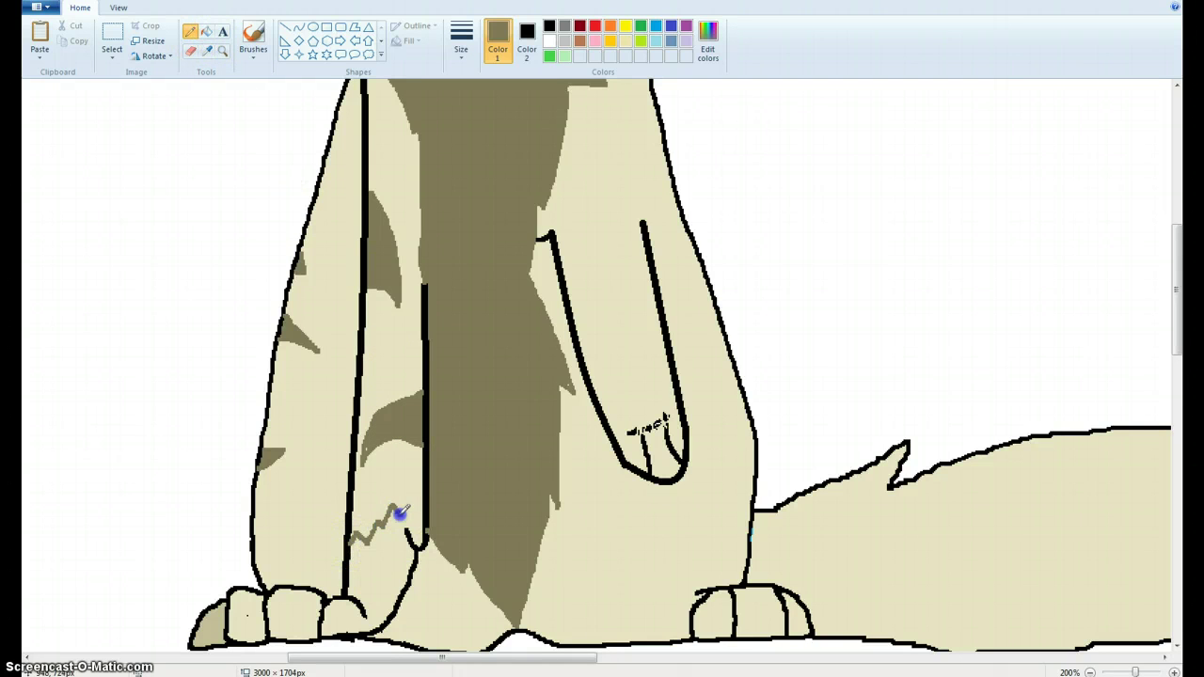
click(207, 31)
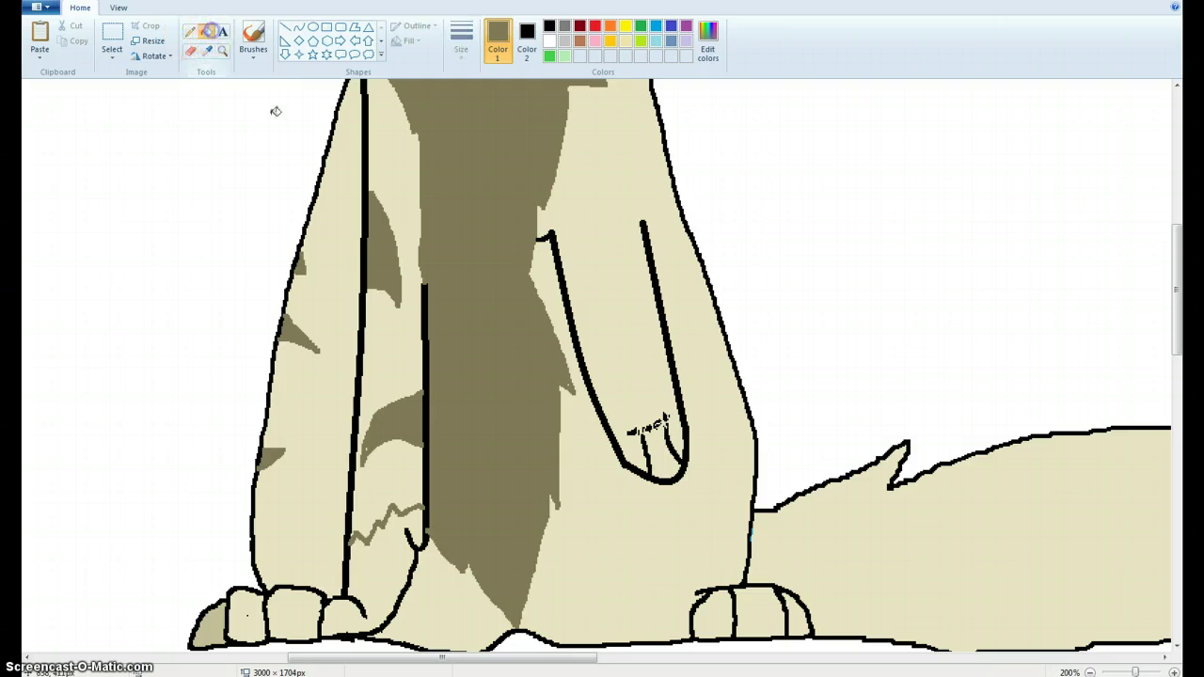
click(396, 567)
click(301, 607)
click(249, 615)
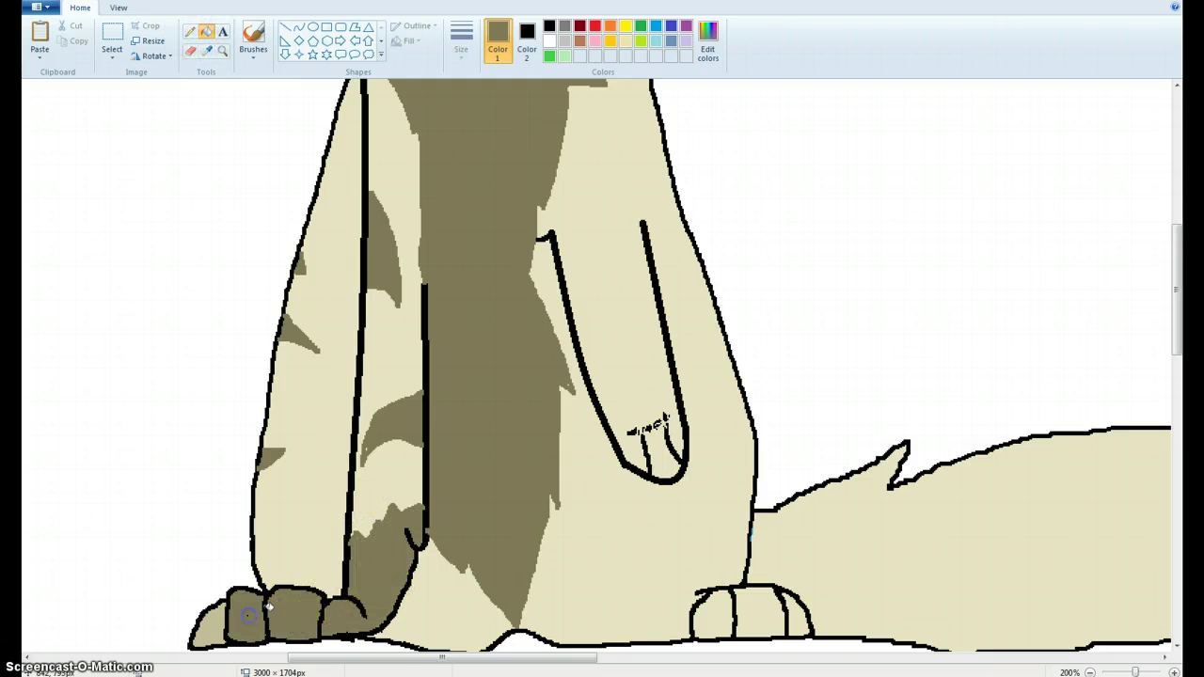
Outline a pointed stripe and a zigzag edge above the toes on the raised foreleg, and fill the stripe and paw with olive brown.
drag(413, 661, 435, 657)
scroll(411, 336, up, 3)
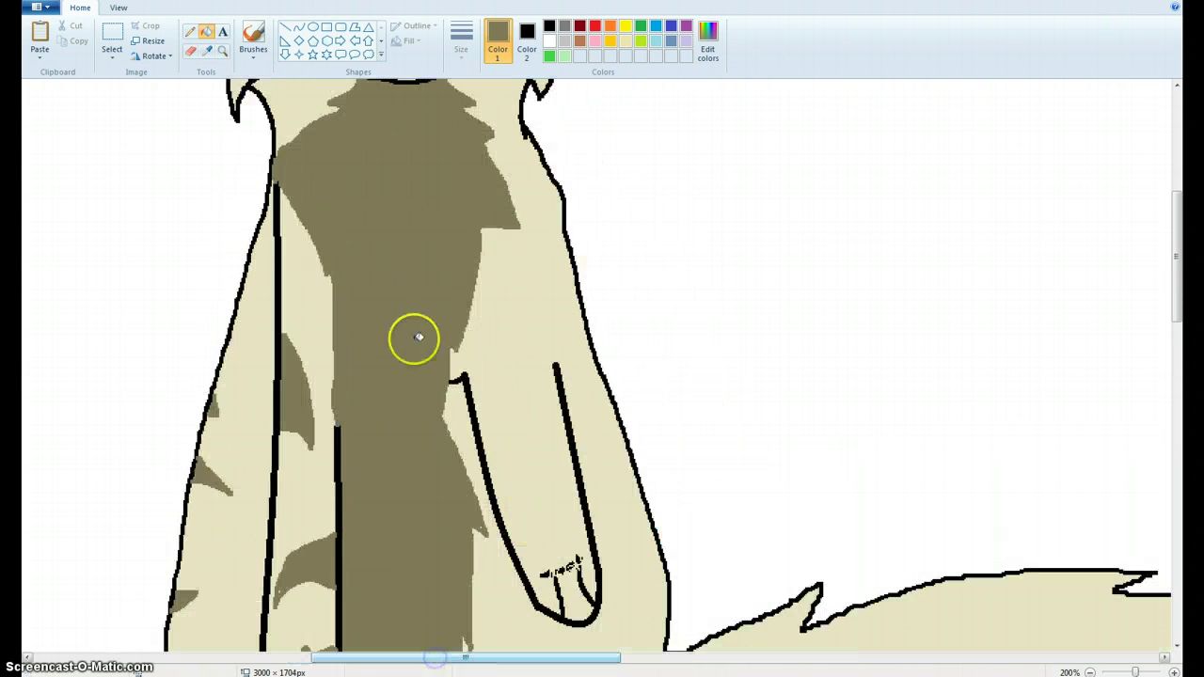
click(193, 33)
click(555, 365)
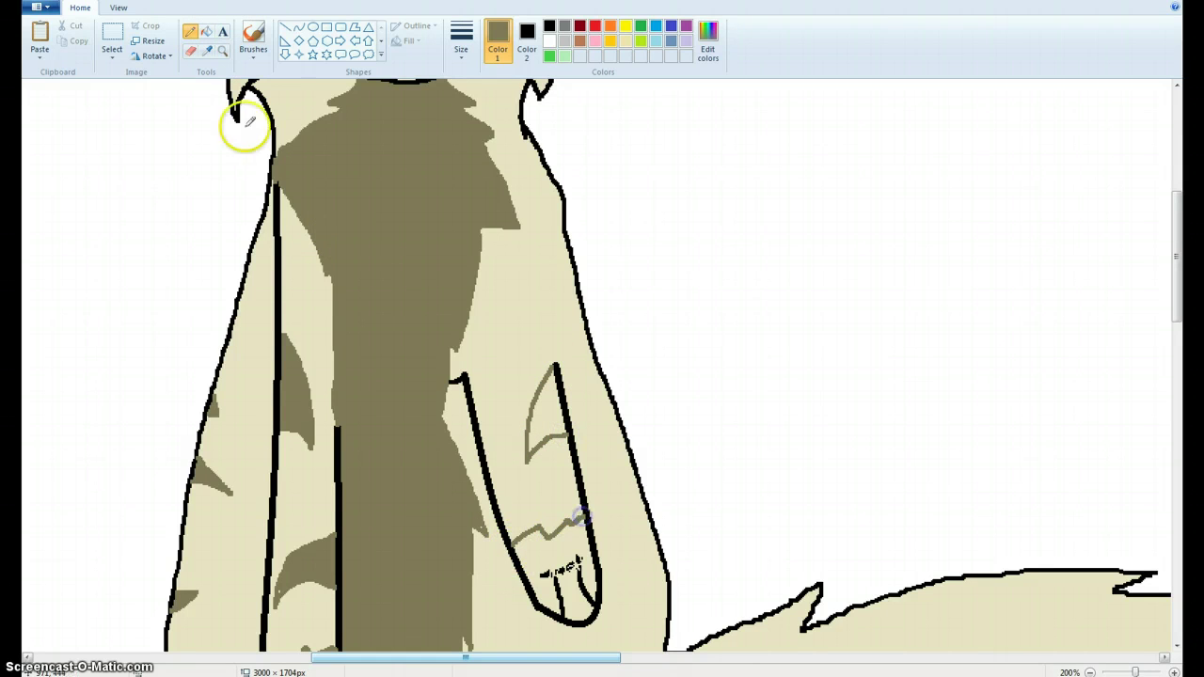
click(206, 31)
click(553, 563)
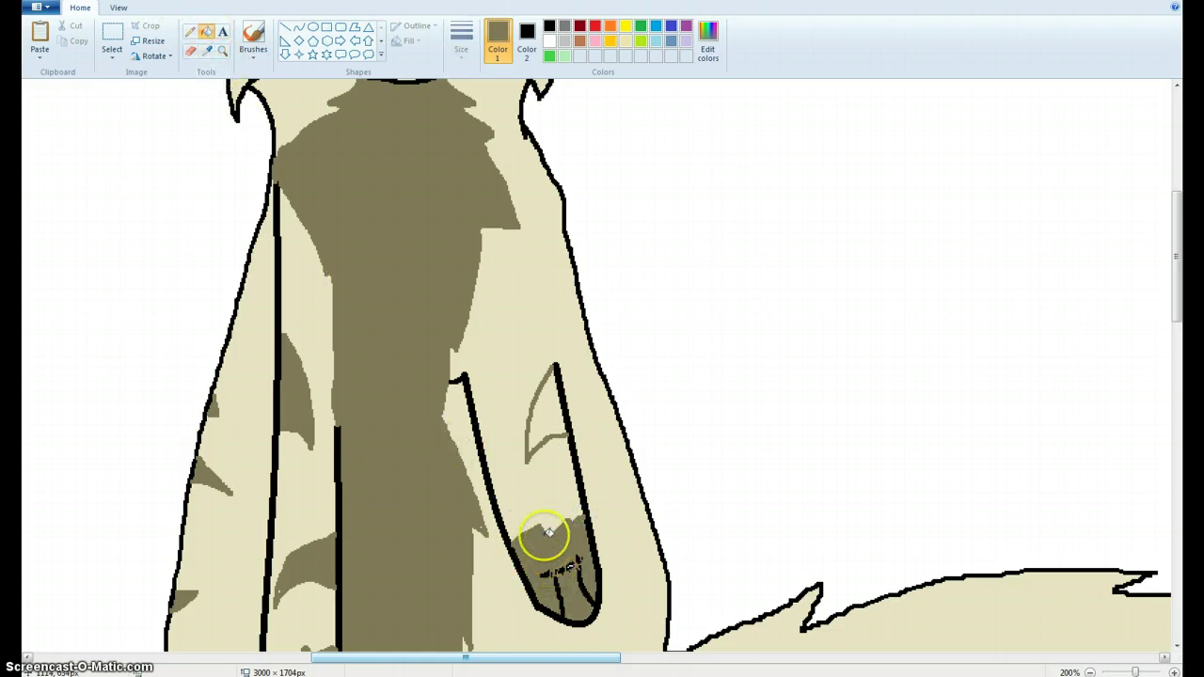
click(537, 411)
Outline the tail markings with the Pencil: a triangle at the upper edge, one at the lower edge, and a zigzag line before the tip.
scroll(484, 563, up, 3)
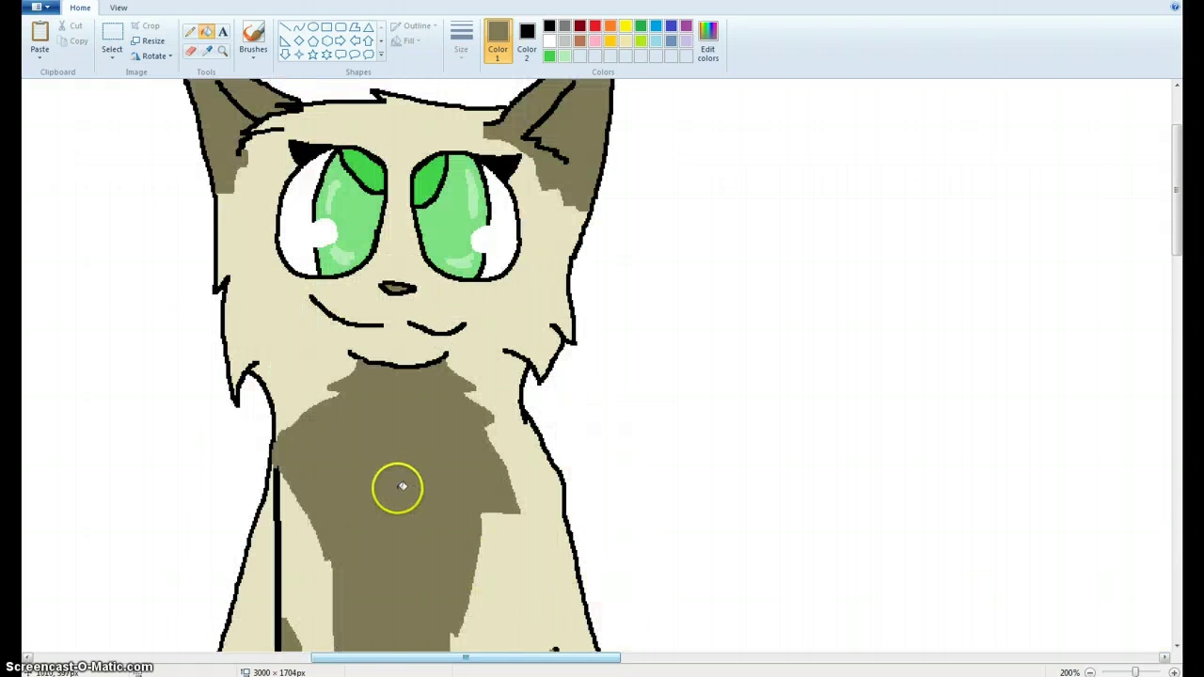
drag(537, 663, 464, 608)
scroll(464, 608, down, 3)
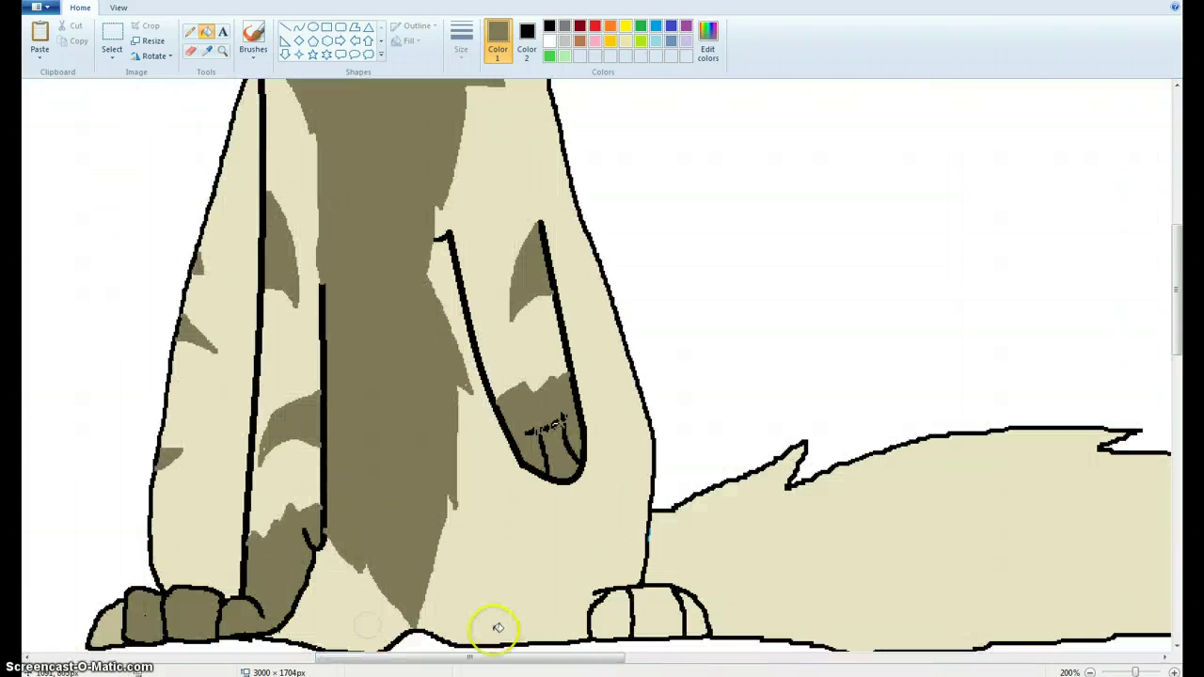
drag(505, 652, 575, 658)
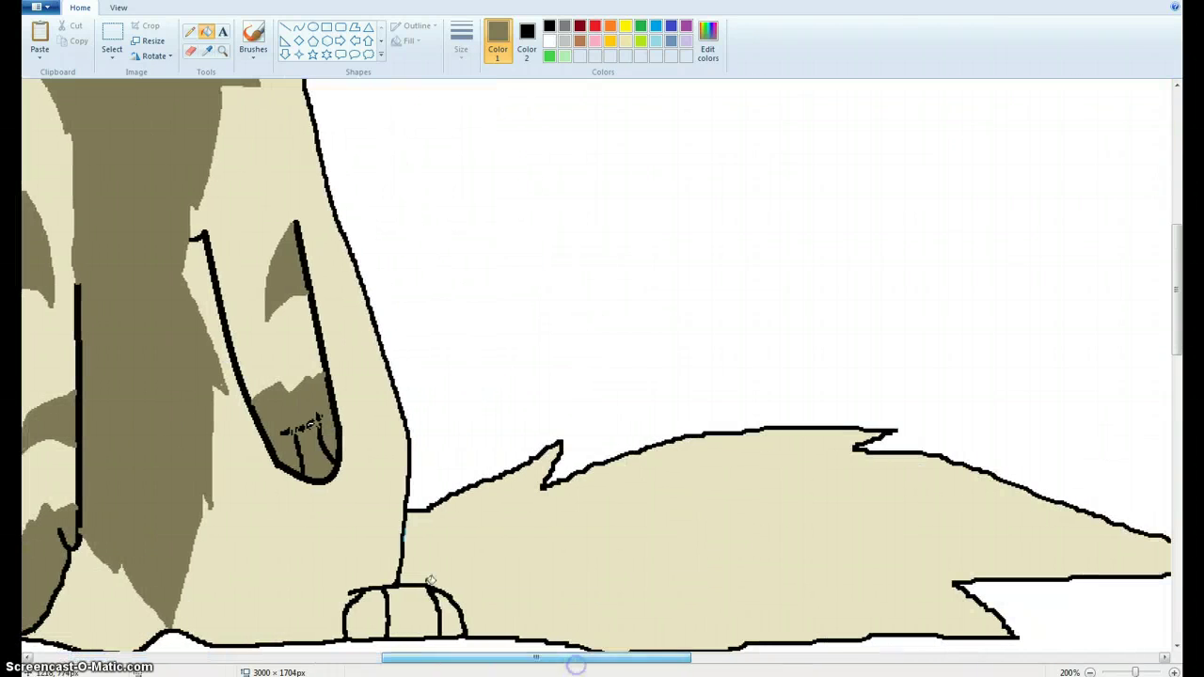
click(189, 31)
drag(568, 477, 605, 529)
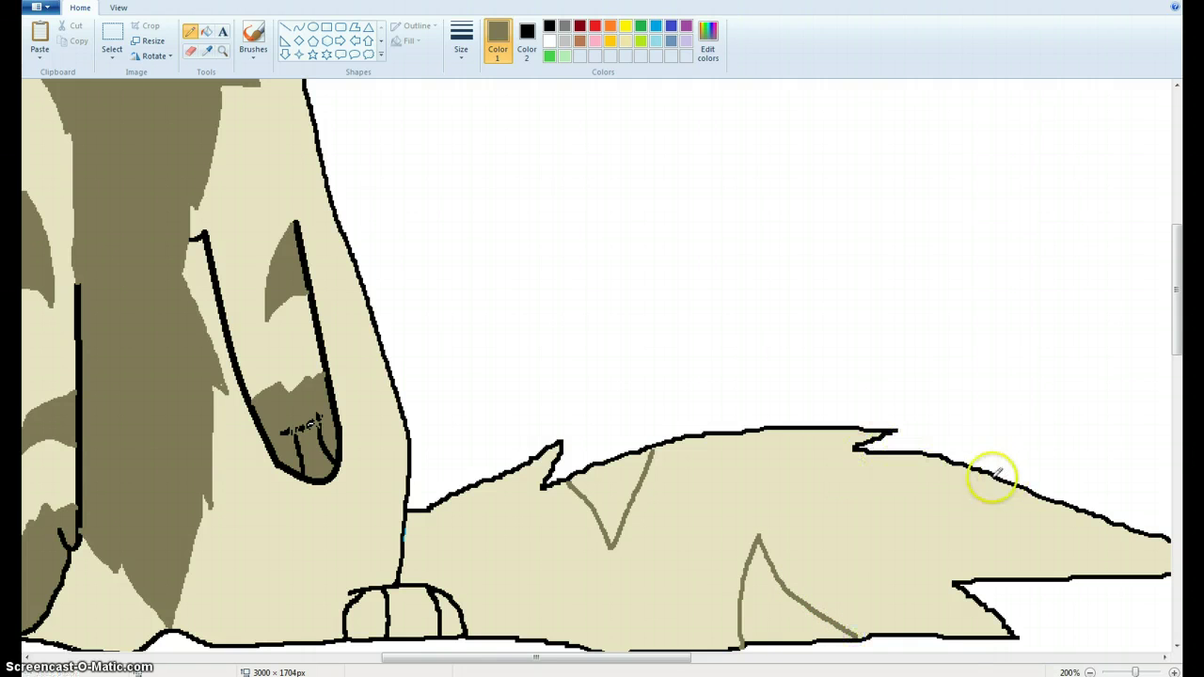
drag(931, 458, 906, 469)
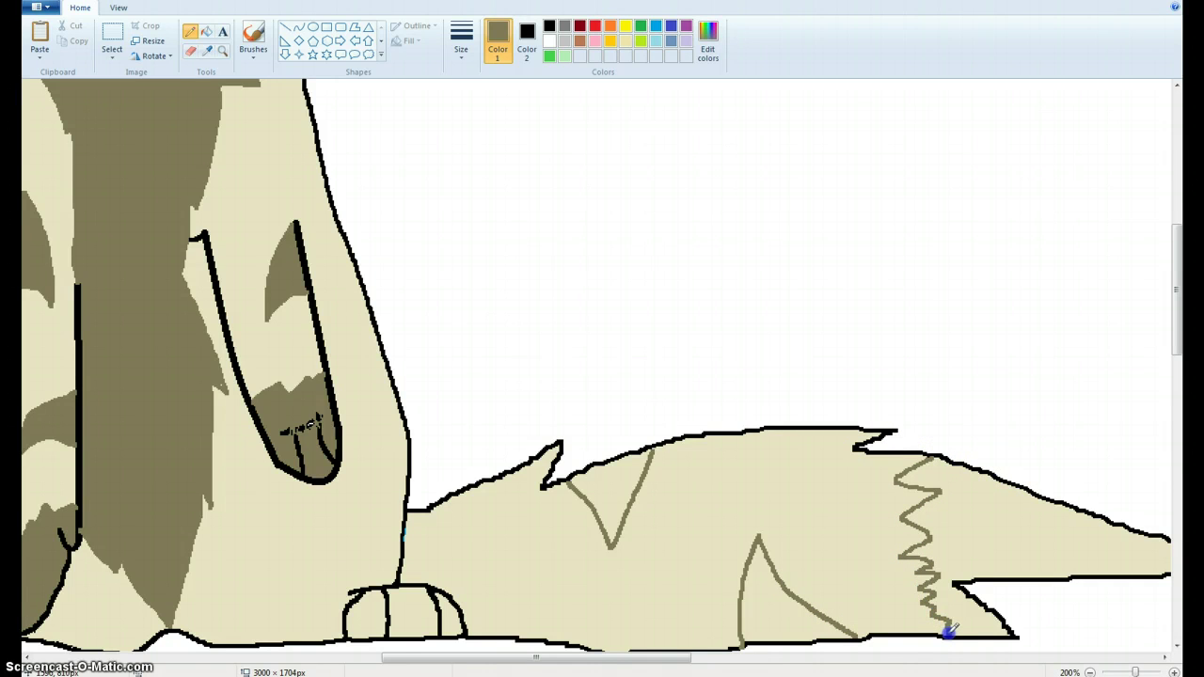
Fill the tail tip and both triangular tail stripes with olive brown.
click(206, 31)
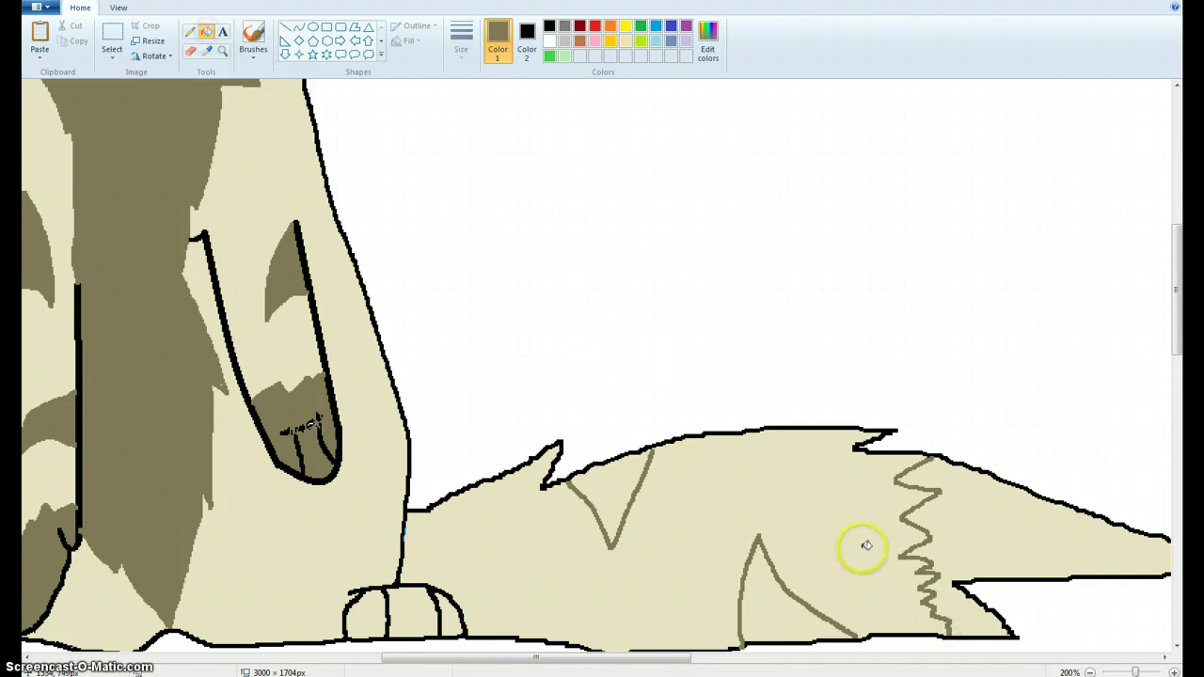
click(975, 529)
click(774, 596)
click(621, 494)
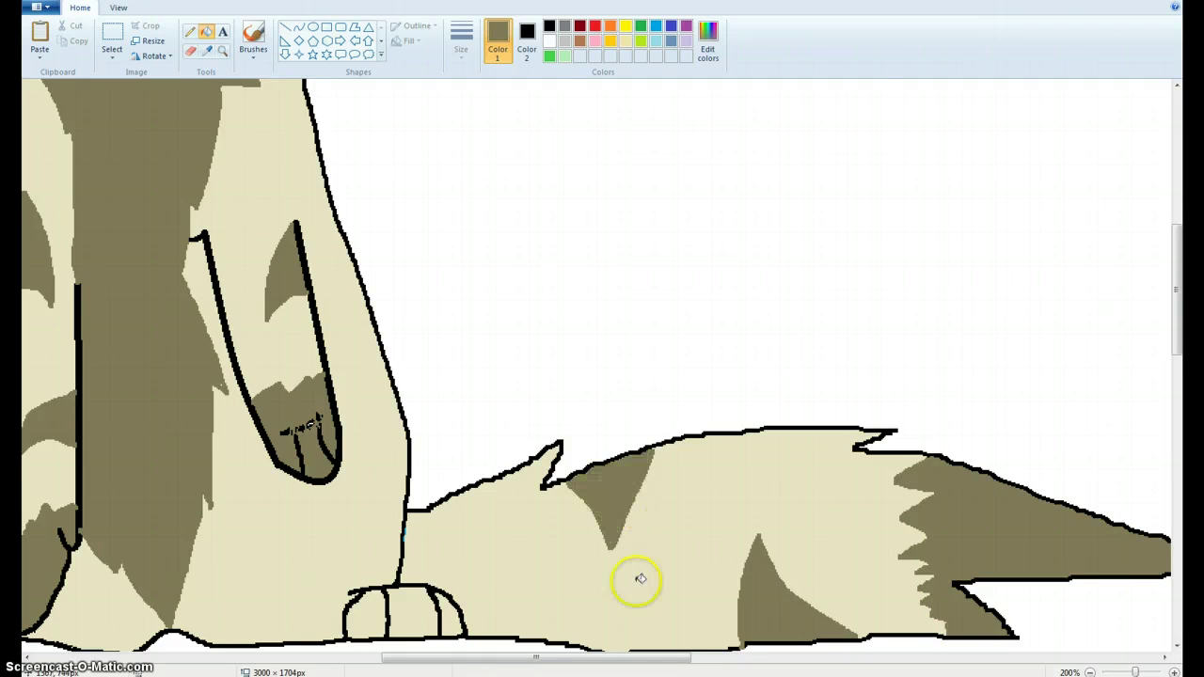
Draw two short black brow marks with the Pencil on the forehead above the inner corners of the eyes.
drag(658, 663, 551, 643)
scroll(397, 478, up, 10)
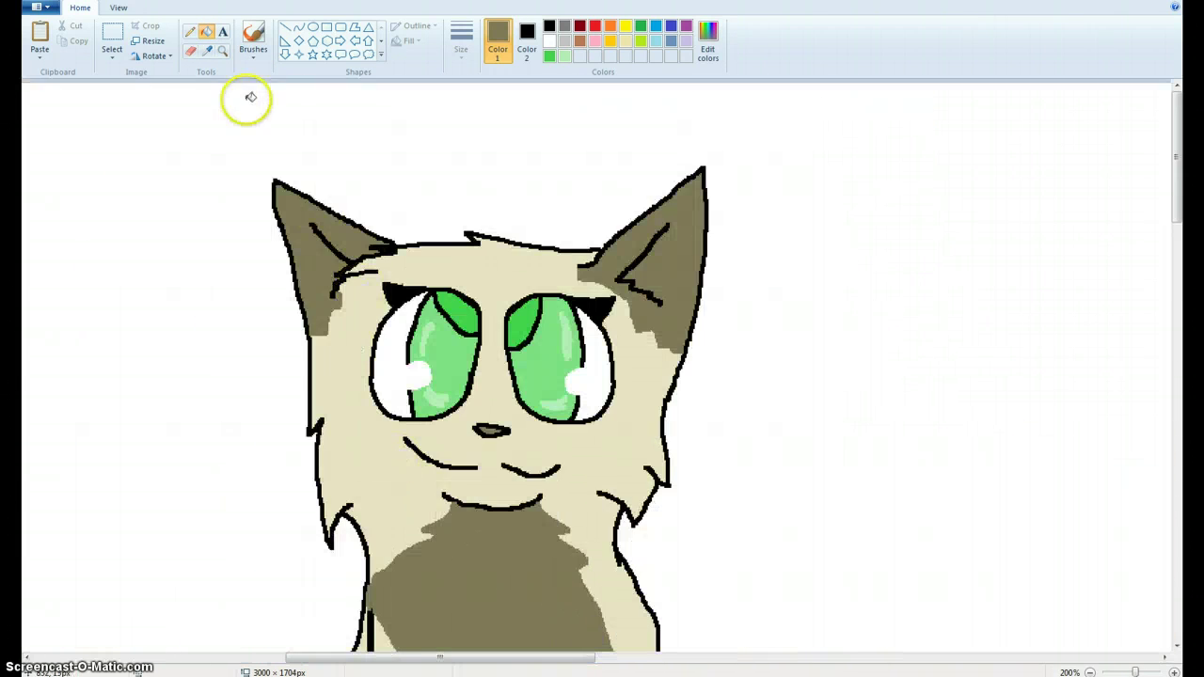
scroll(444, 266, down, 3)
scroll(444, 267, up, 3)
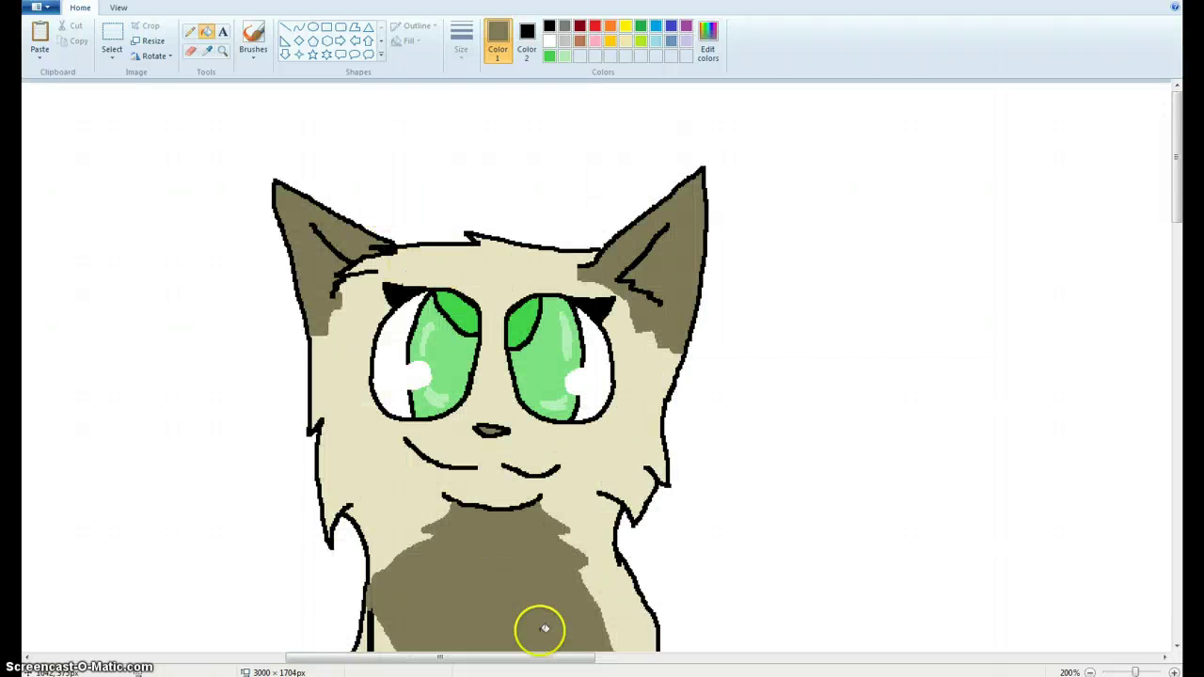
drag(473, 664, 479, 602)
click(187, 34)
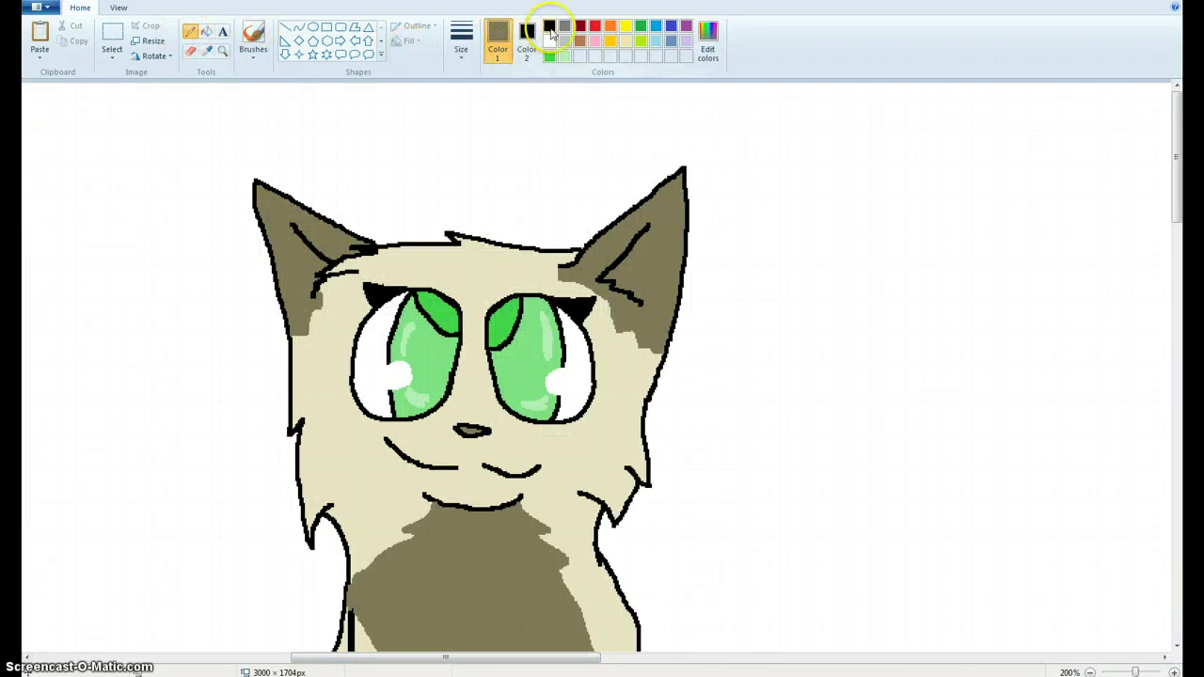
click(491, 276)
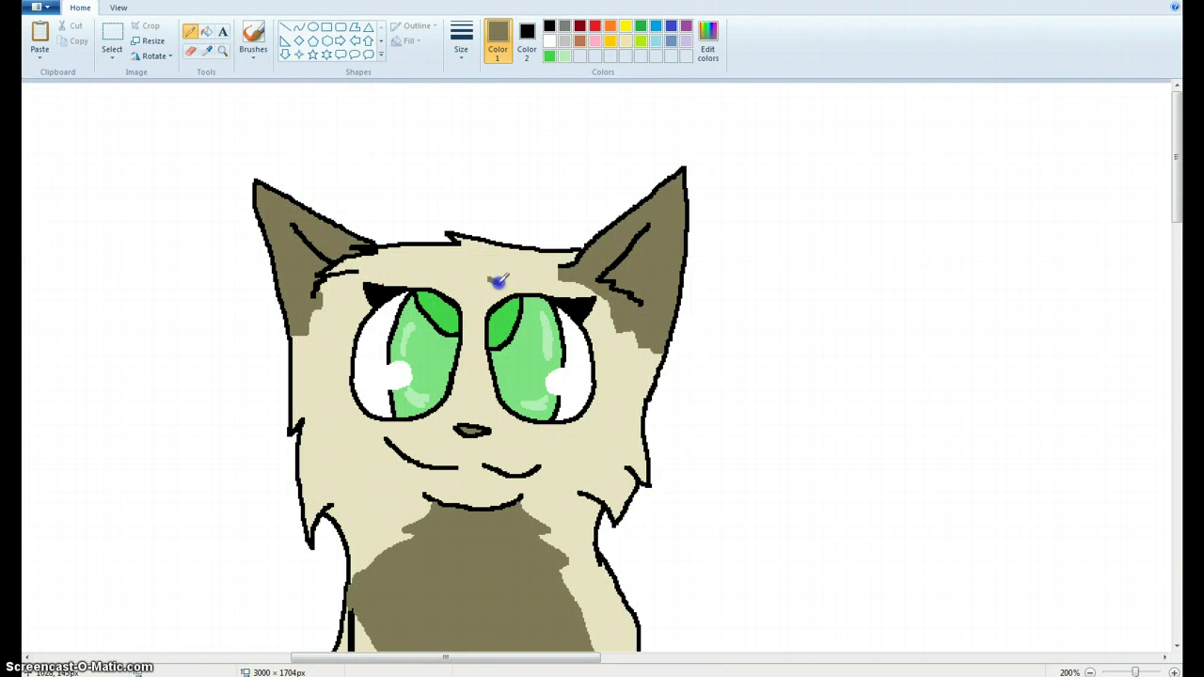
click(550, 27)
right_click(550, 26)
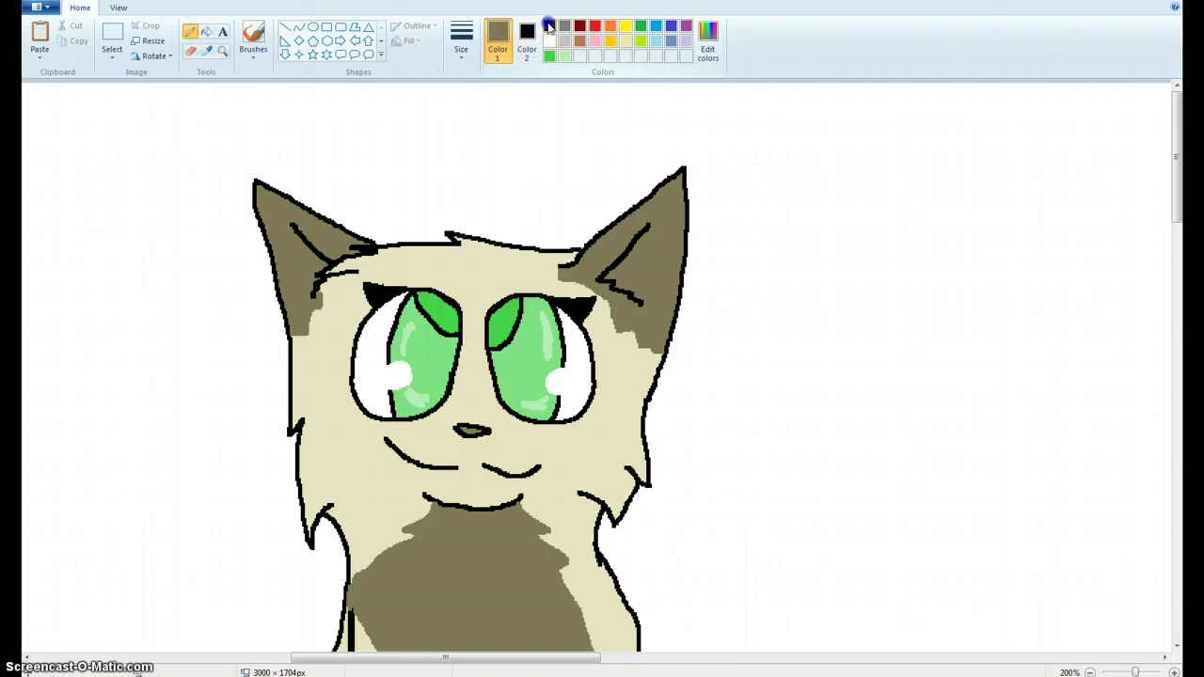
click(491, 285)
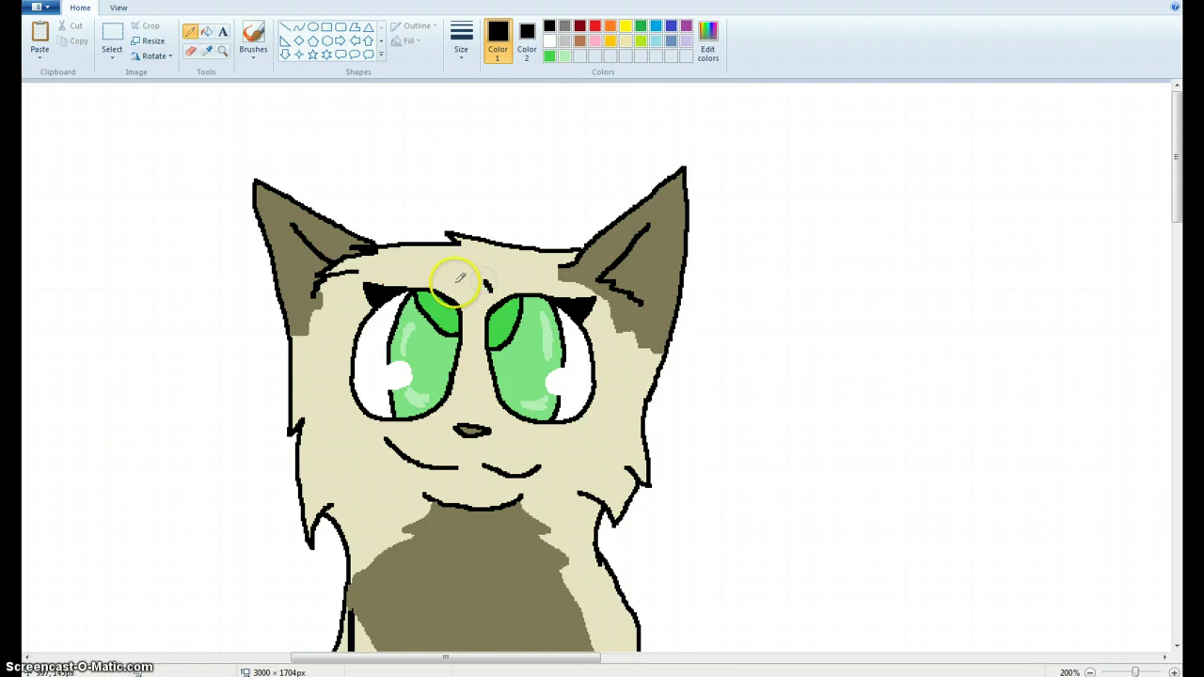
click(456, 202)
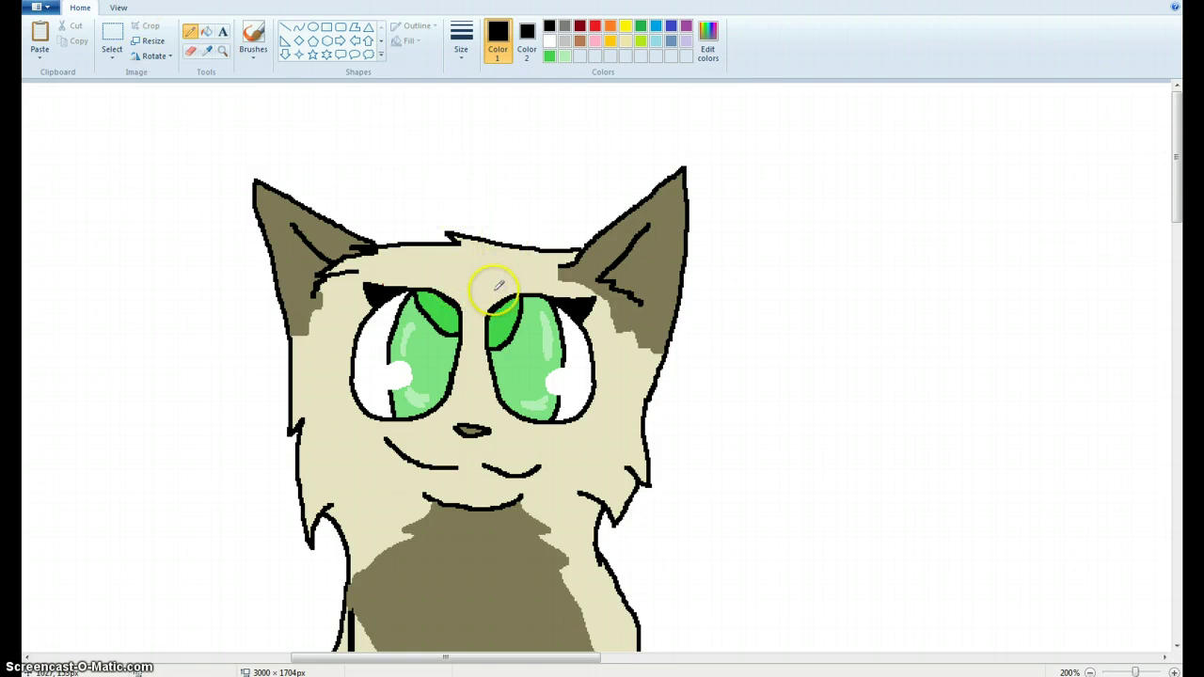
click(446, 271)
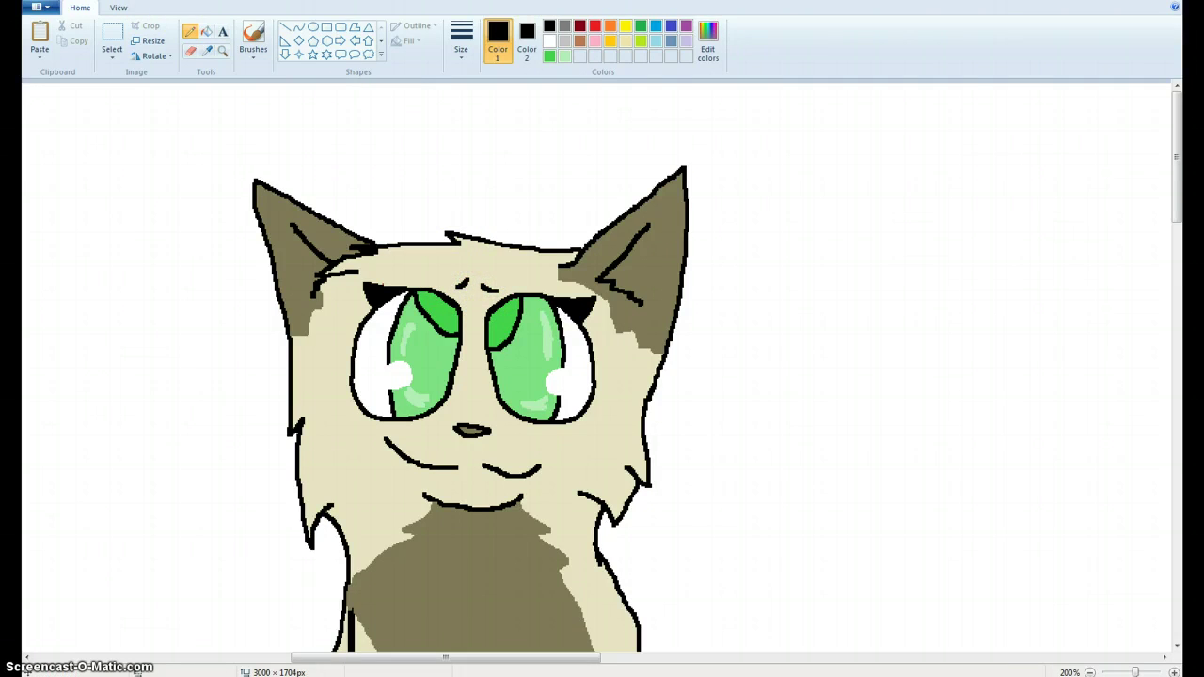
Cover the two black brow marks on the forehead with solid spots in the olive brown sampled from the ear.
click(207, 50)
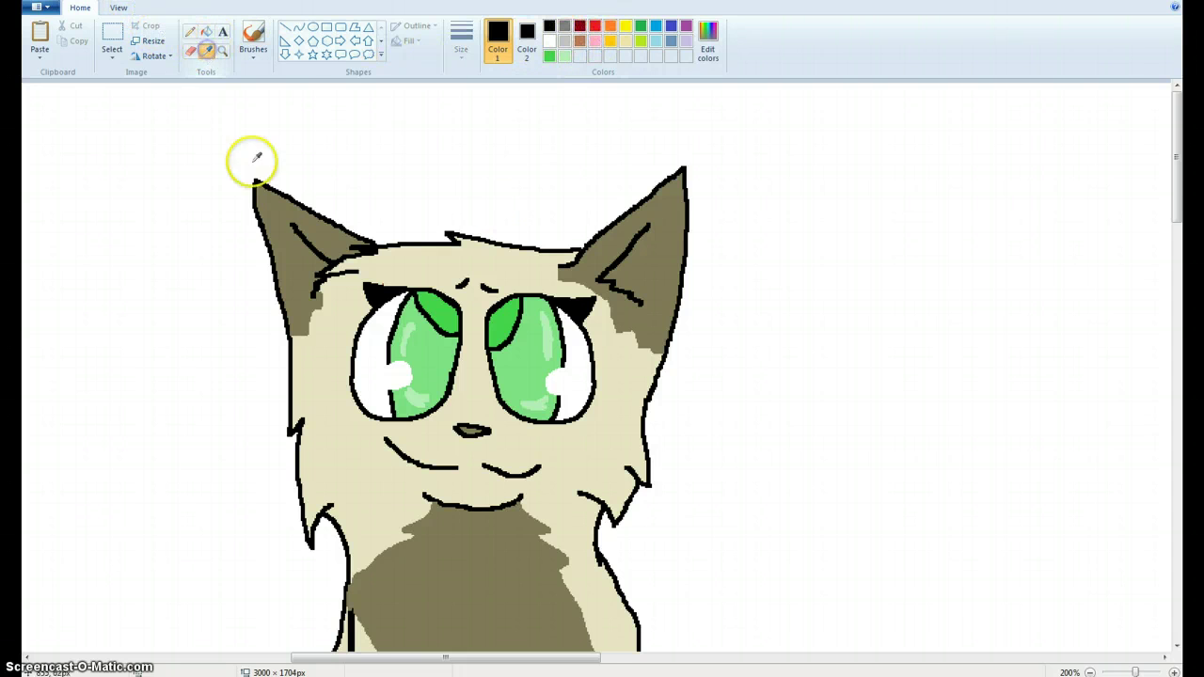
click(279, 210)
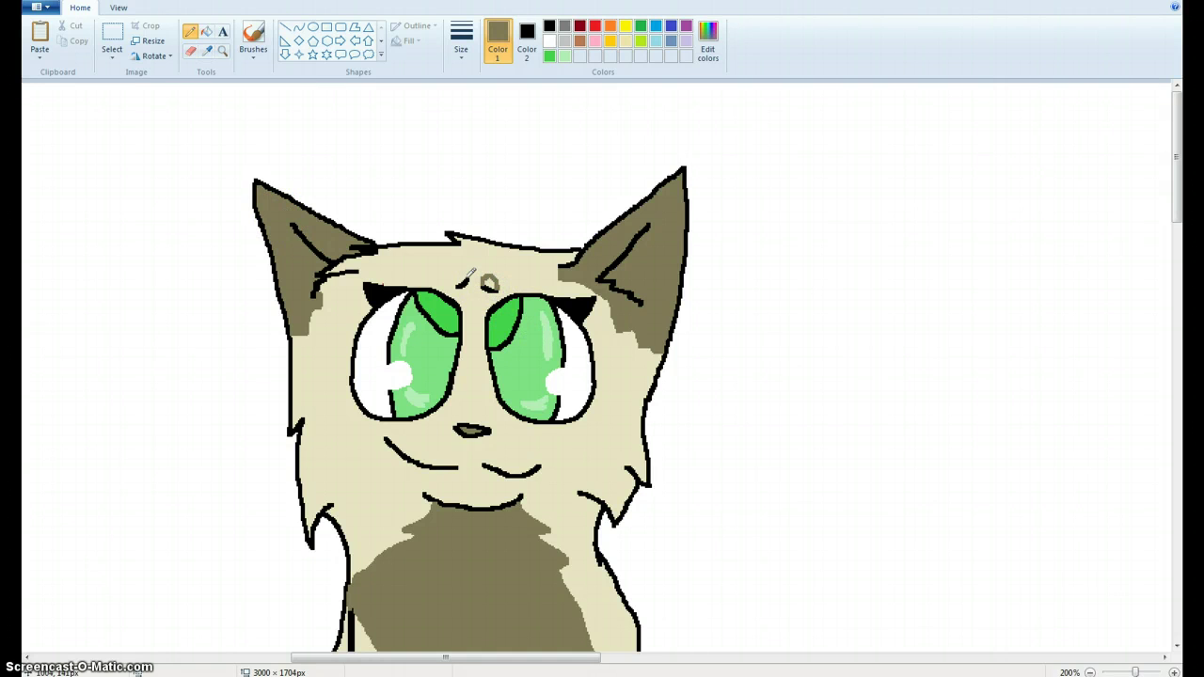
click(200, 33)
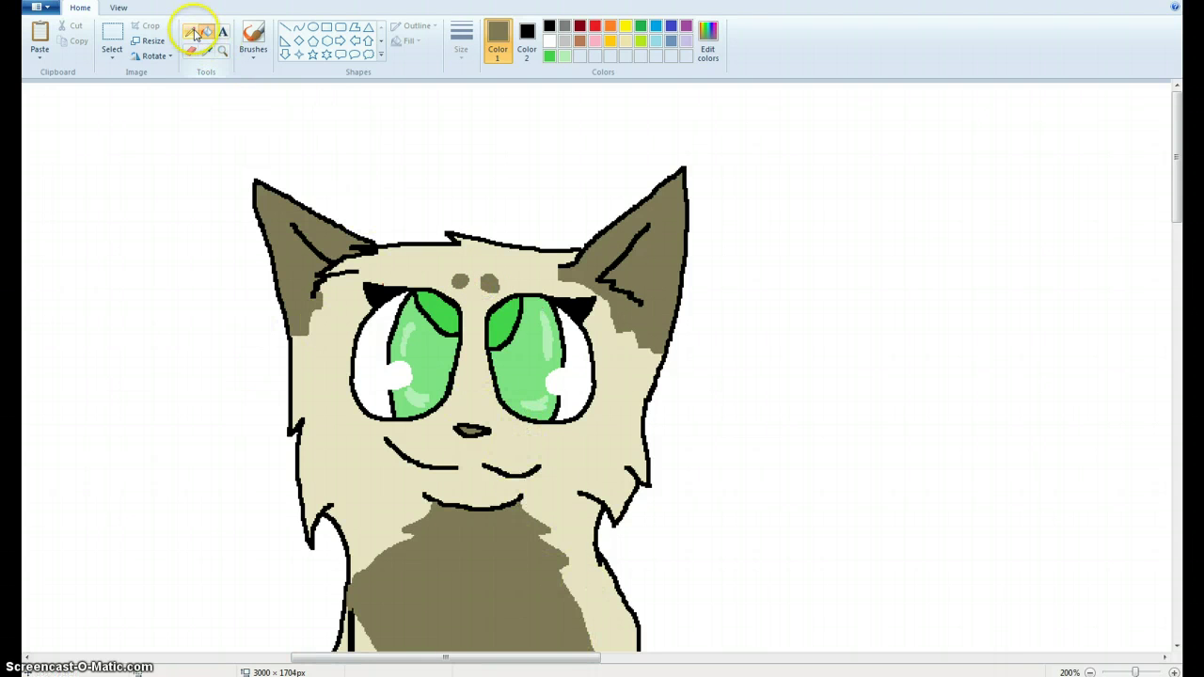
click(460, 281)
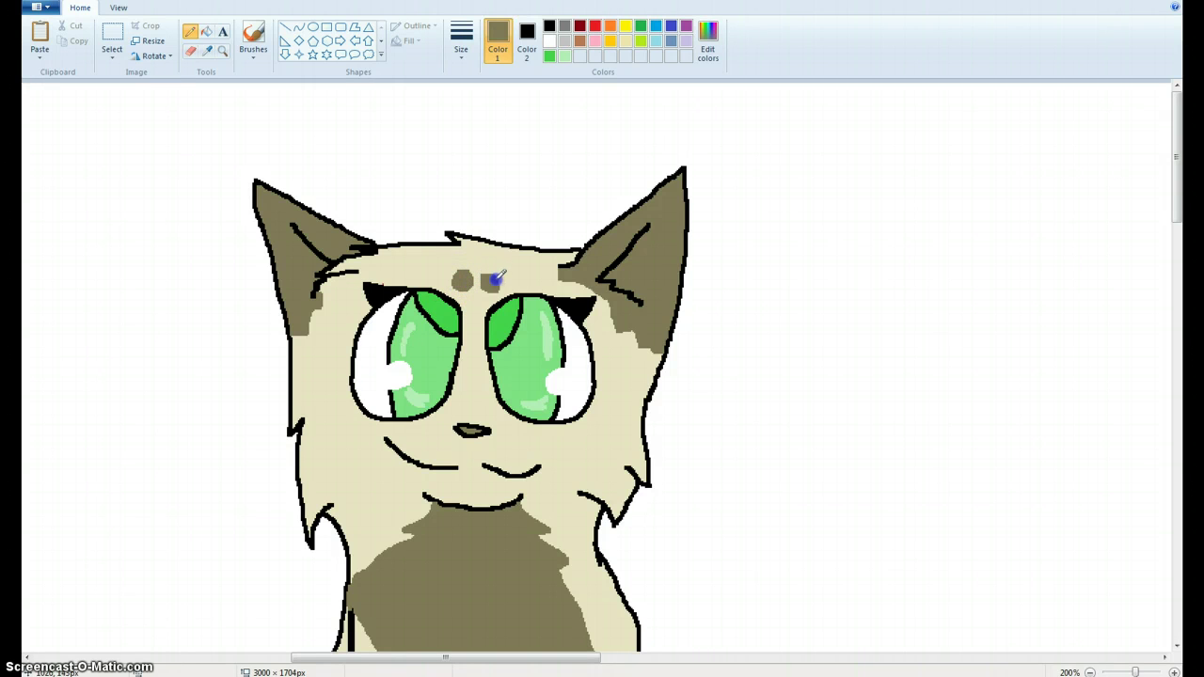
Sample the lighter greyish olive from the inner ear of the striped cat in the reference picture.
drag(479, 658, 948, 655)
scroll(870, 557, down, 5)
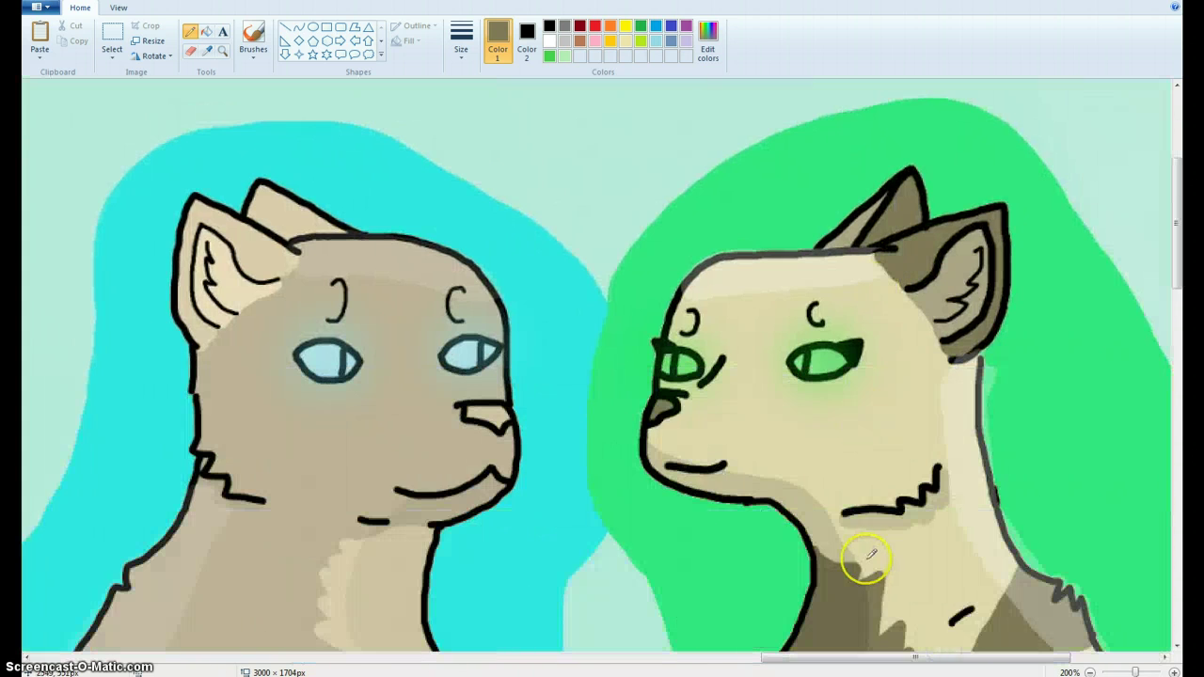
click(207, 53)
click(934, 280)
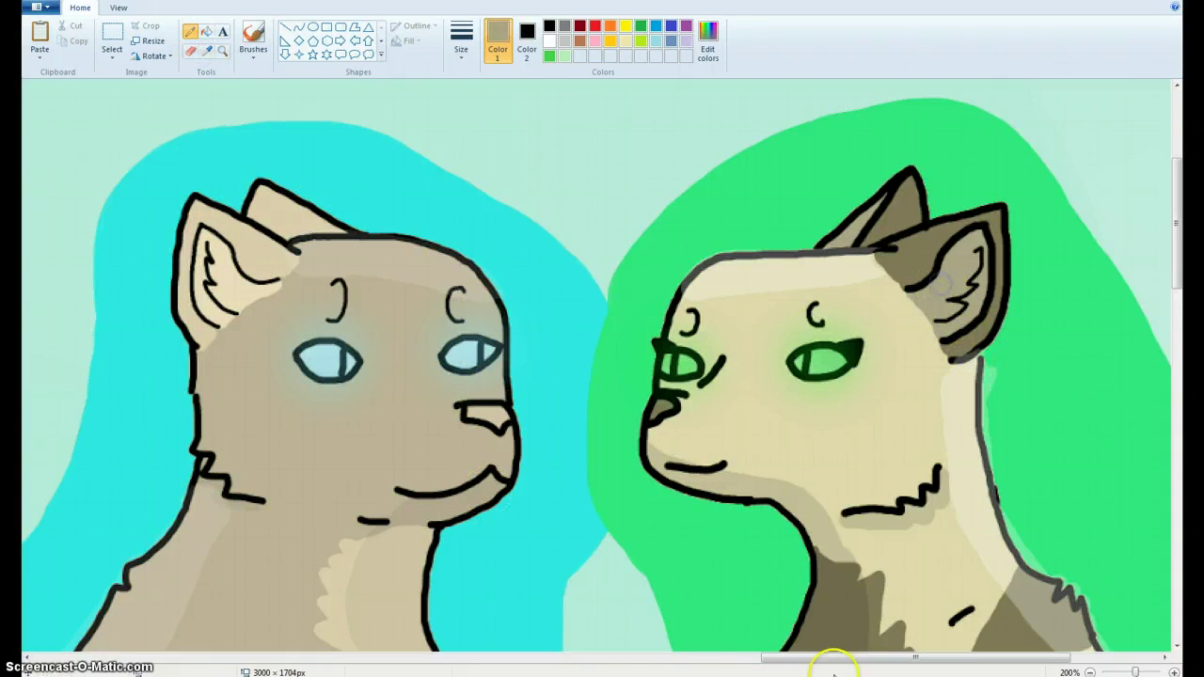
drag(858, 658, 367, 542)
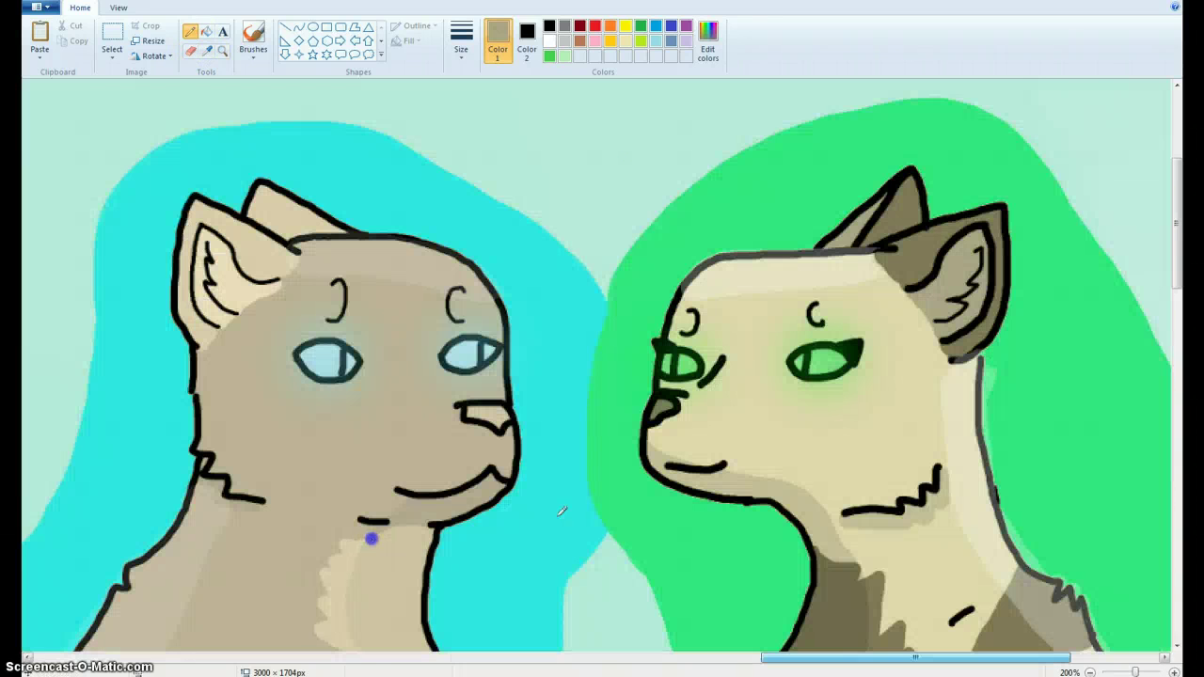
drag(793, 658, 304, 577)
scroll(357, 492, up, 5)
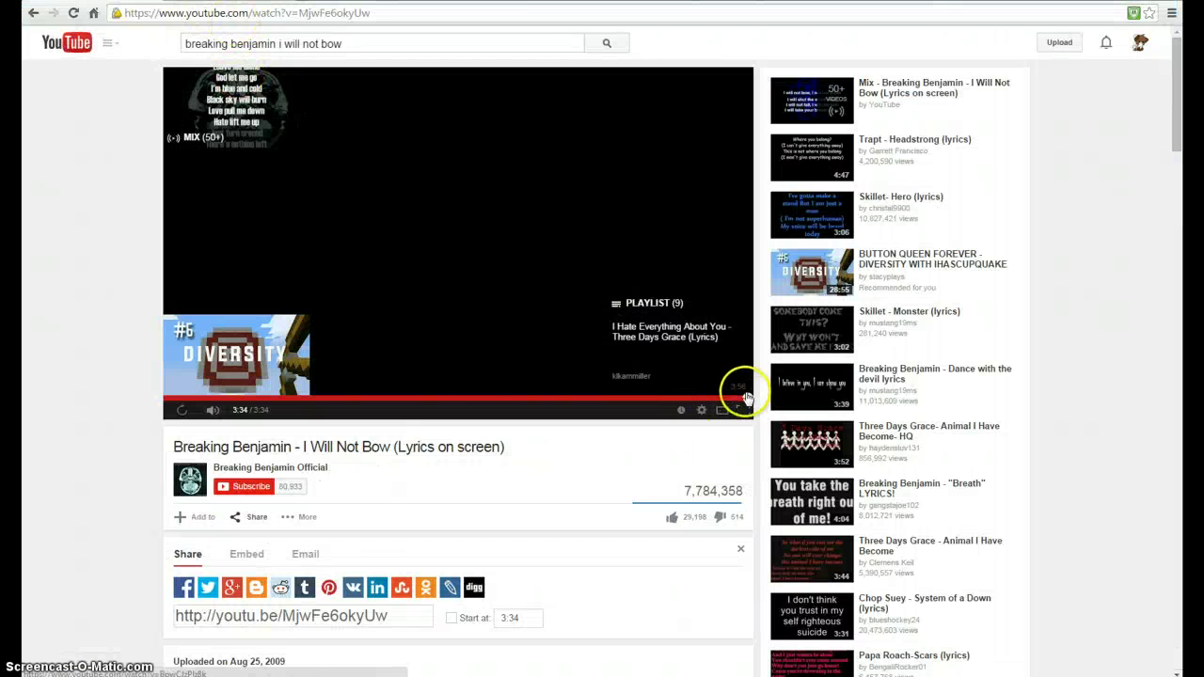
Outline the outer edge of both inner ears with the Pencil and fill them with the sampled greyish olive.
drag(301, 397, 30, 396)
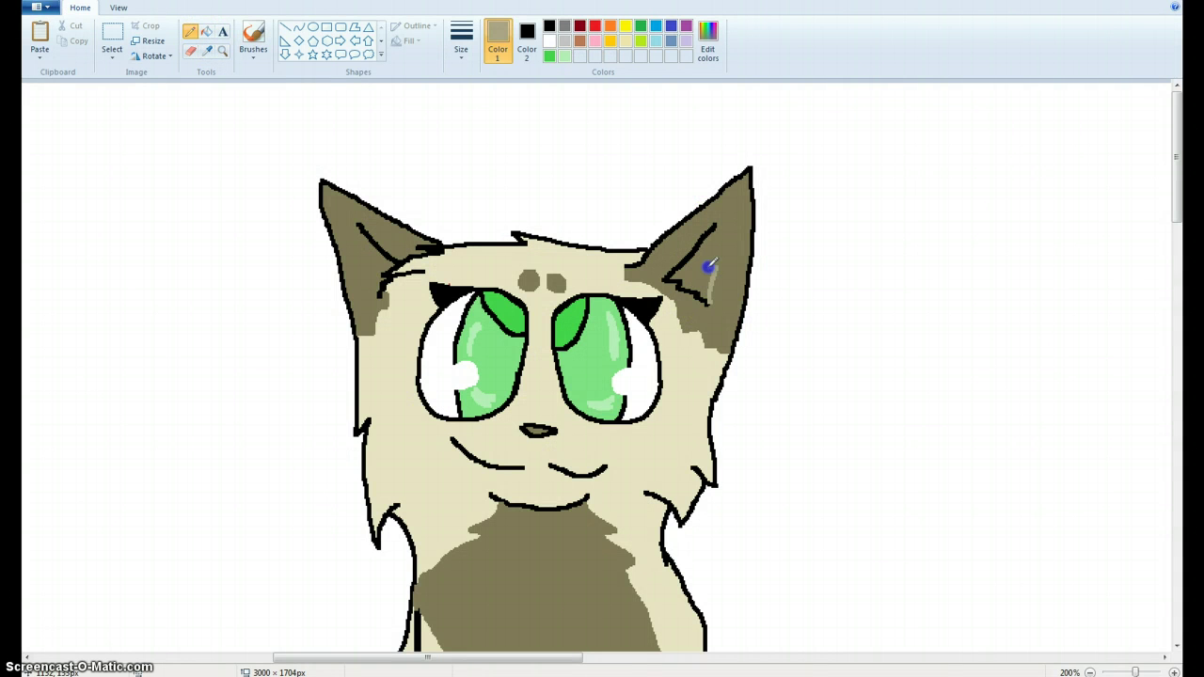
drag(367, 264, 377, 292)
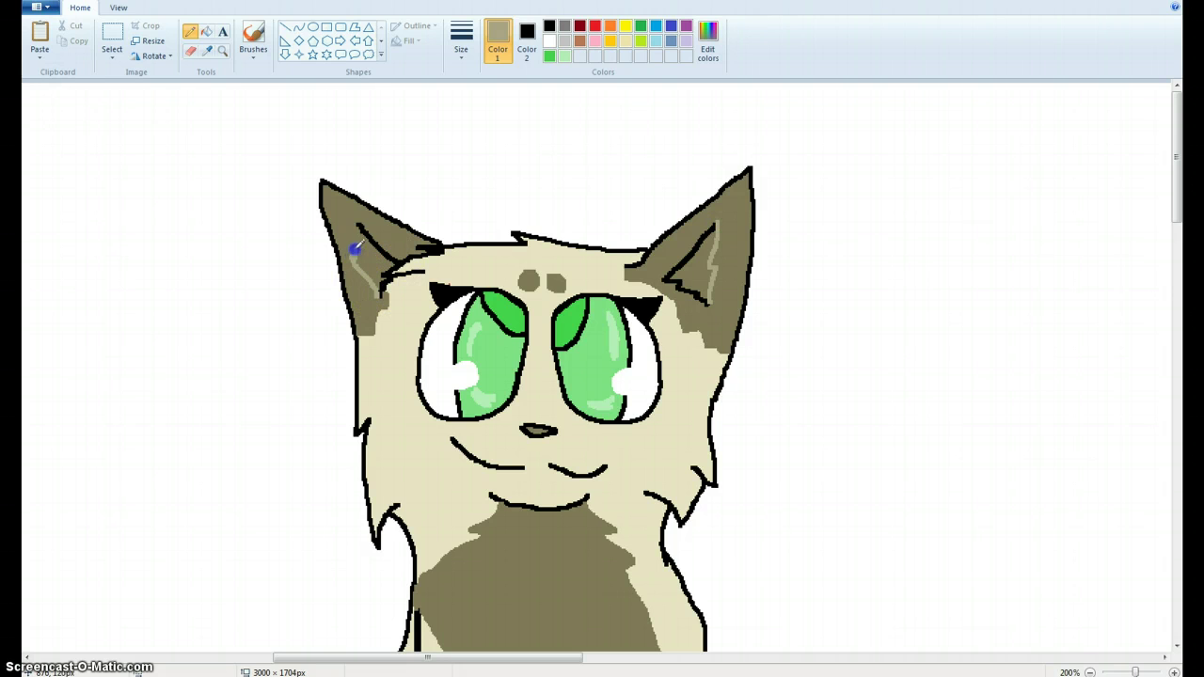
click(206, 31)
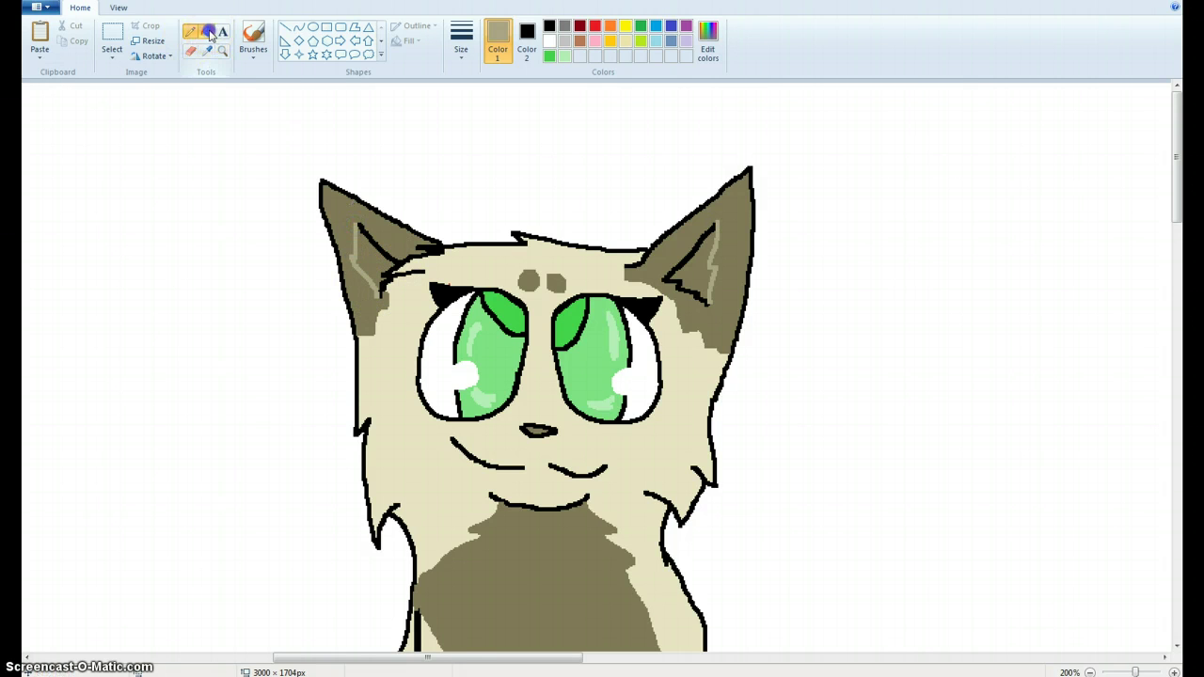
drag(367, 234, 373, 245)
click(707, 261)
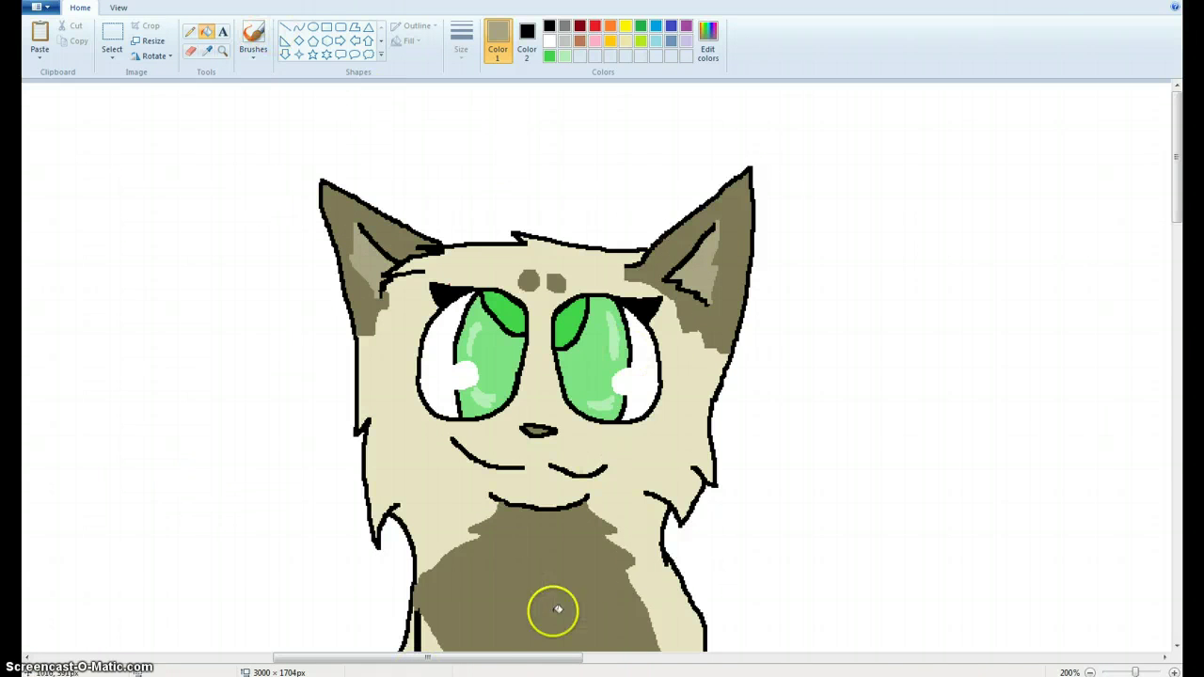
Examine the head, chest and body markings of the striped cat in the reference picture.
drag(532, 656, 1039, 656)
scroll(819, 543, down, 5)
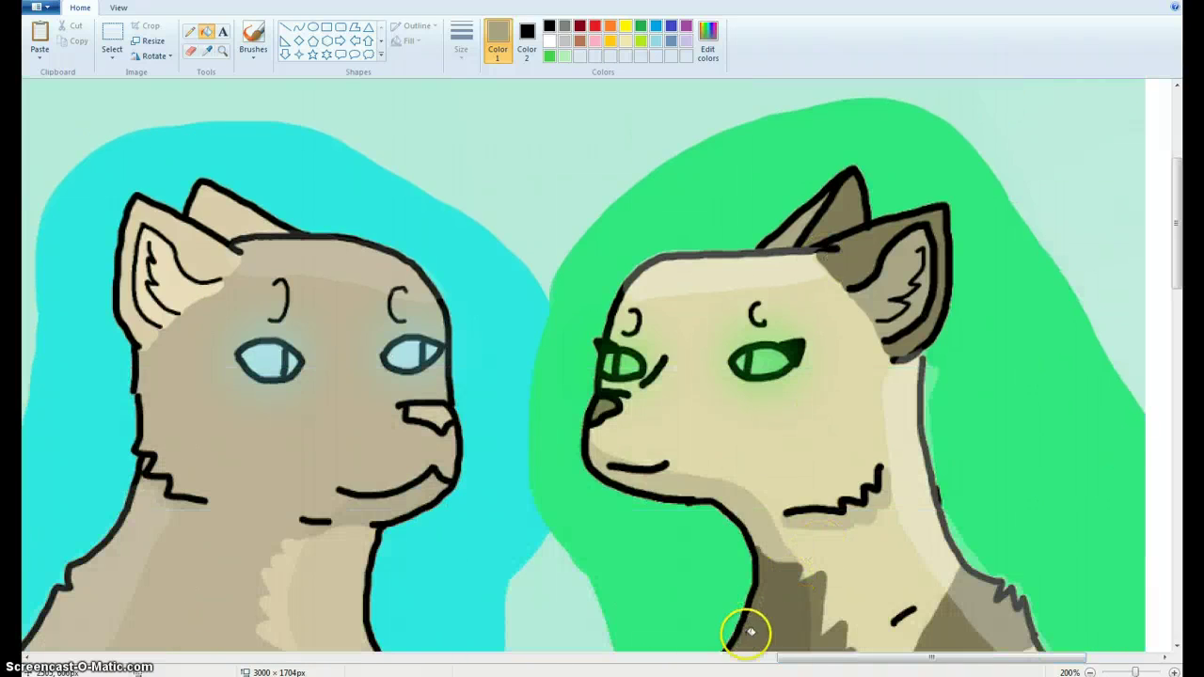
scroll(749, 632, down, 6)
scroll(745, 625, up, 5)
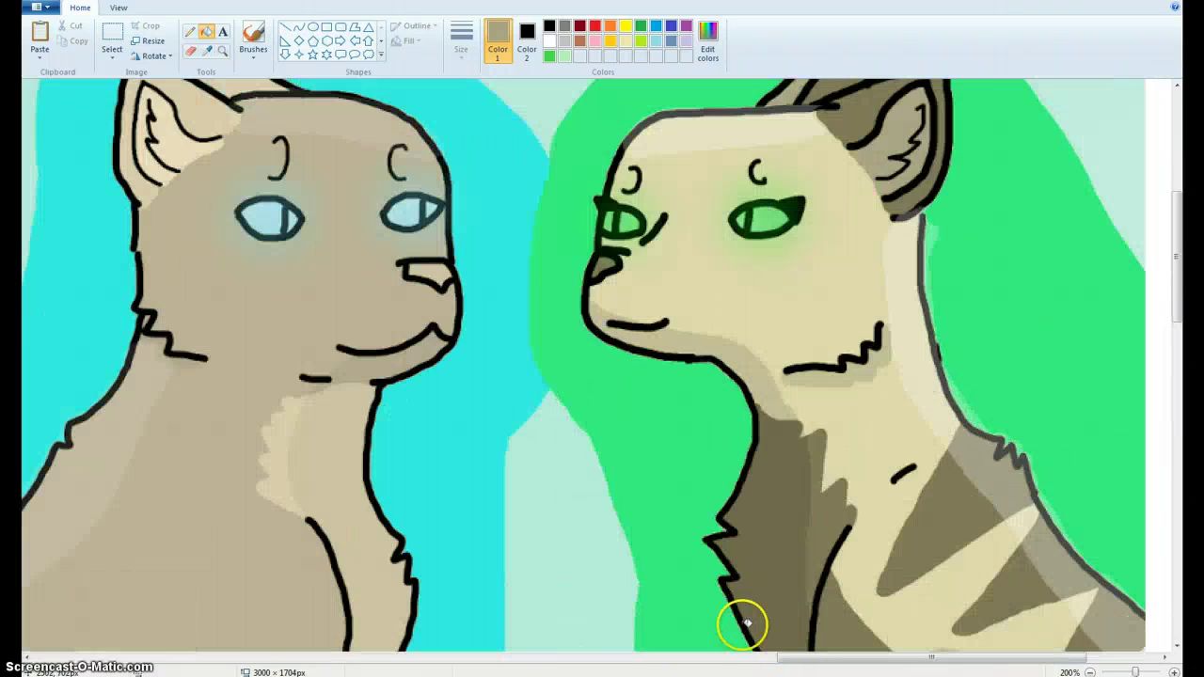
drag(868, 656, 358, 596)
scroll(390, 542, up, 5)
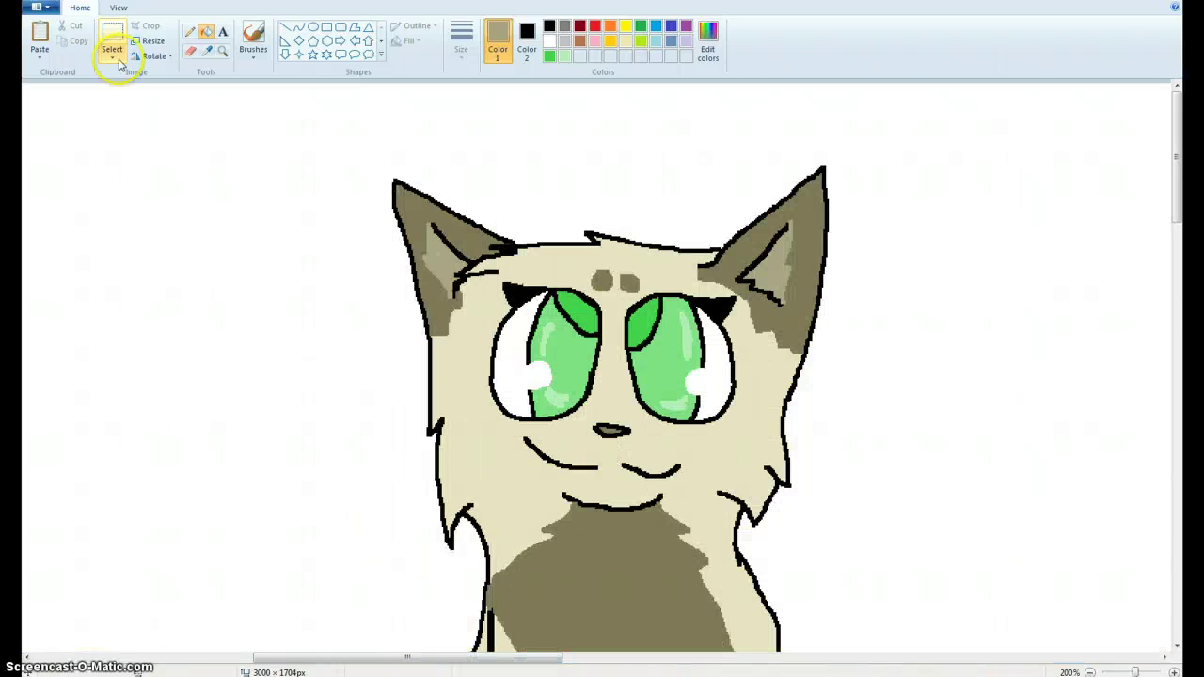
Sample the bright green behind the striped reference cat and draw a wavy Pencil outline around the whole sitting cat.
click(119, 7)
click(68, 38)
click(67, 37)
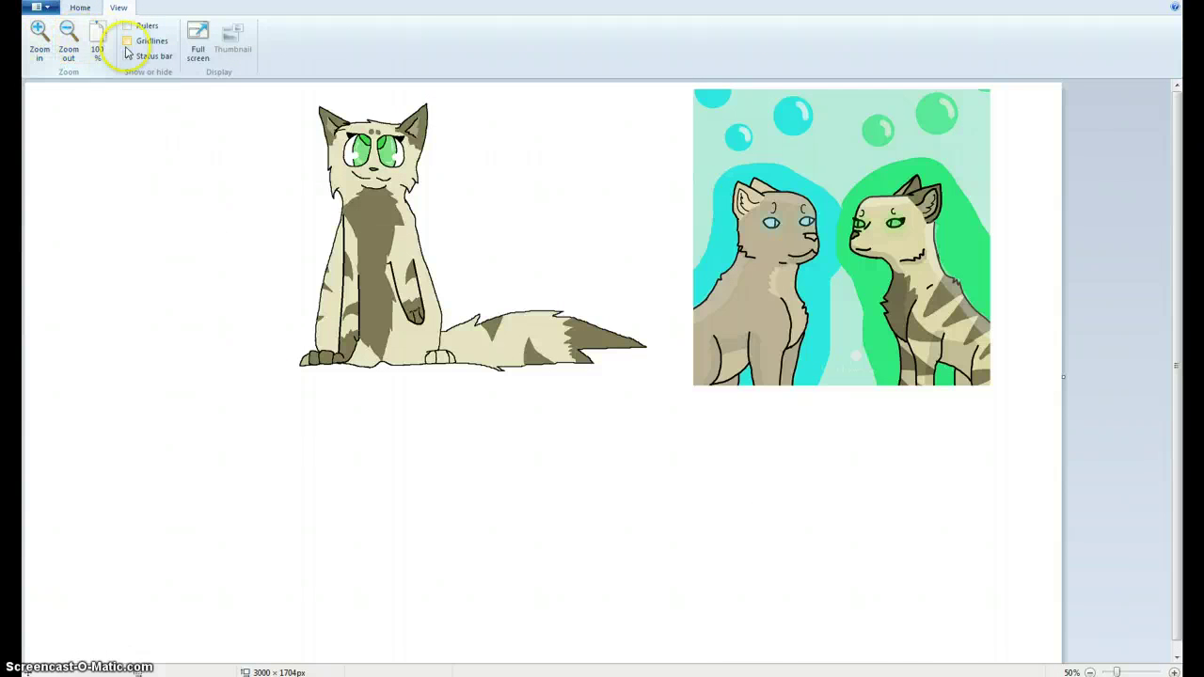
click(92, 8)
click(209, 53)
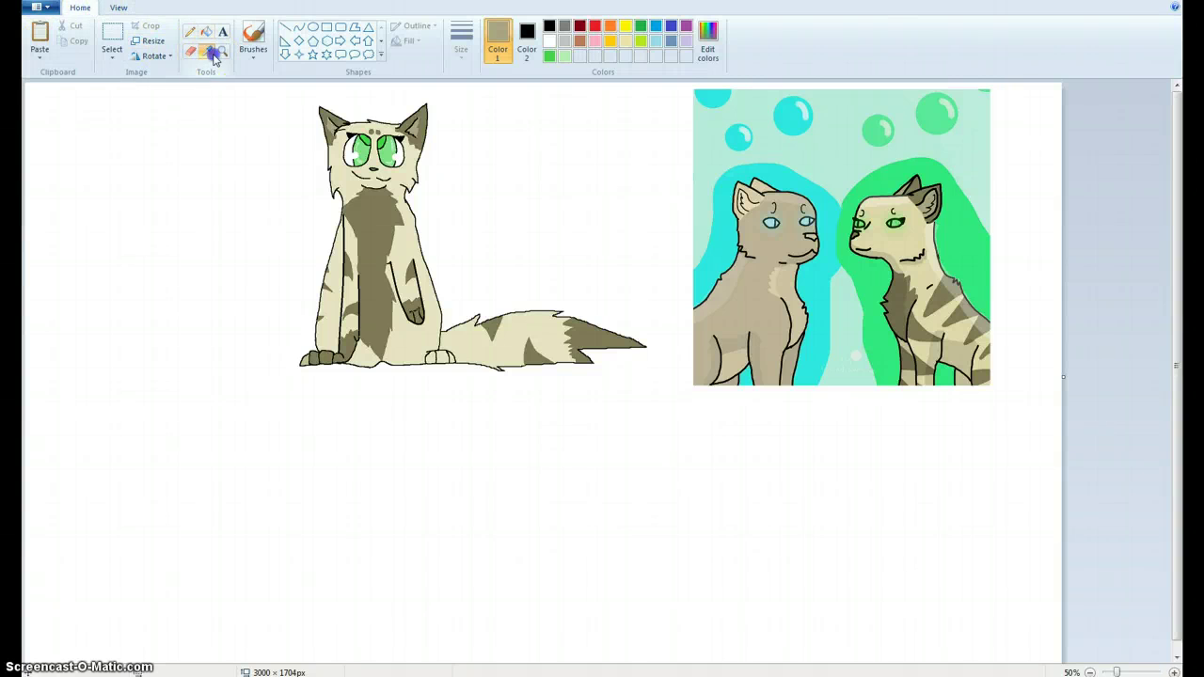
click(874, 277)
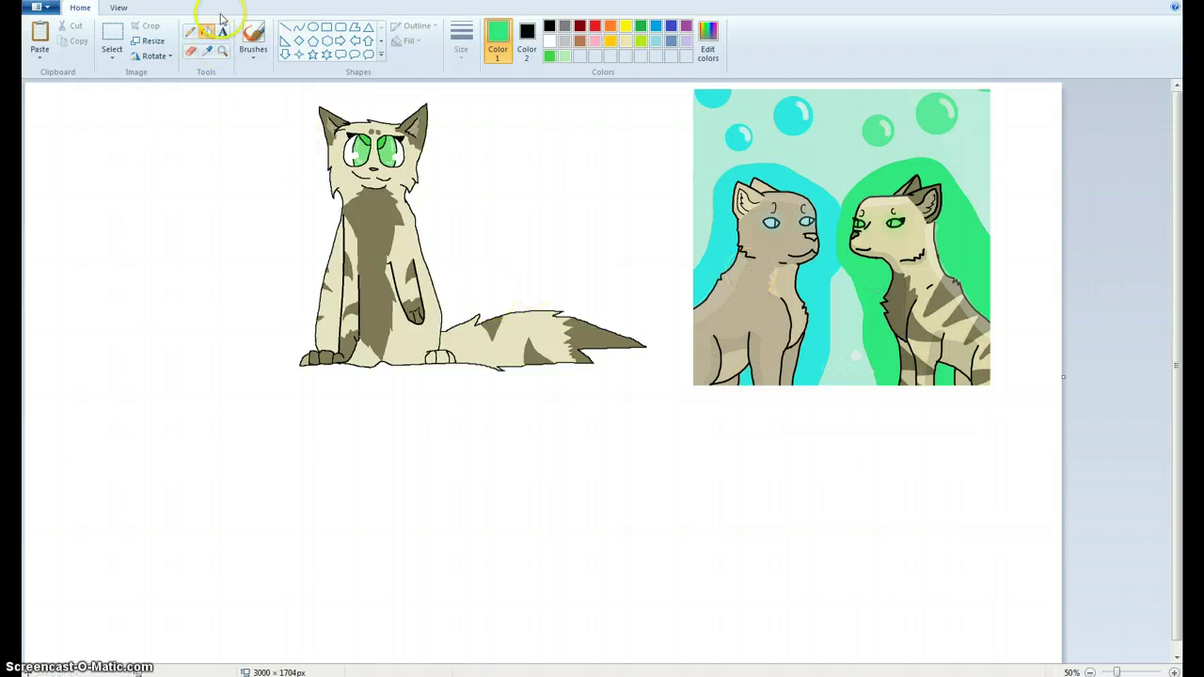
click(189, 31)
mouse_move(387, 383)
mouse_down()
mouse_move(273, 370)
mouse_move(268, 343)
mouse_move(289, 287)
mouse_move(274, 257)
mouse_move(281, 212)
mouse_up()
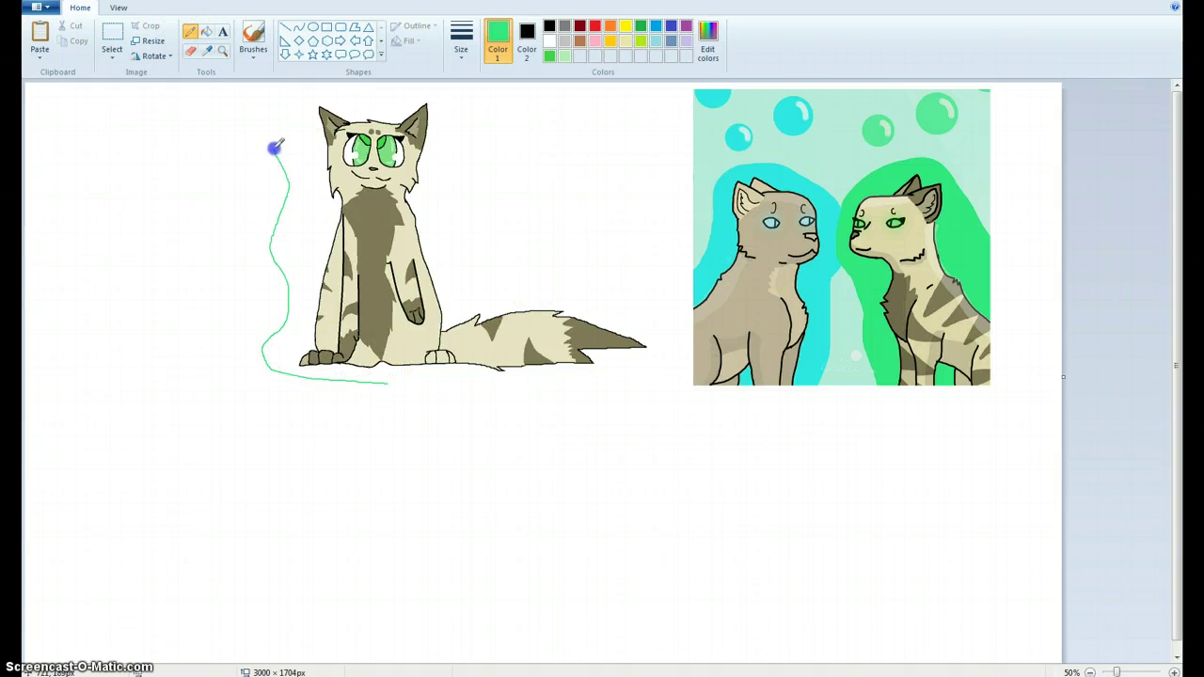
mouse_move(275, 147)
mouse_down()
mouse_move(300, 83)
mouse_move(437, 86)
mouse_up()
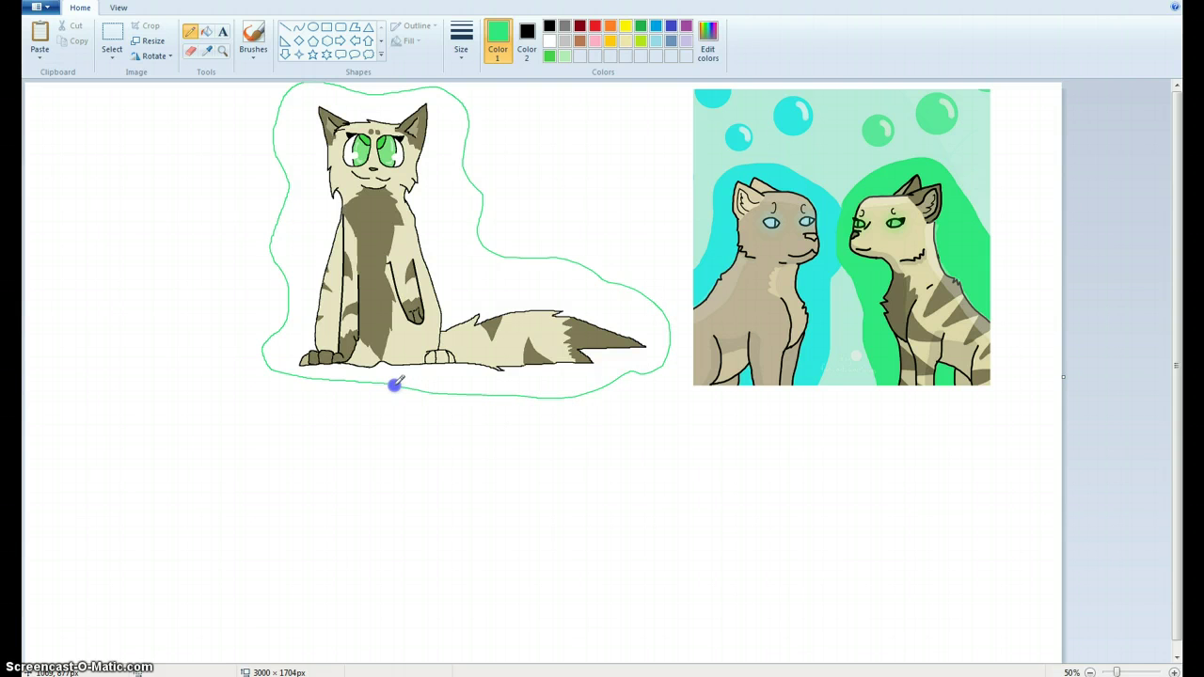
click(206, 33)
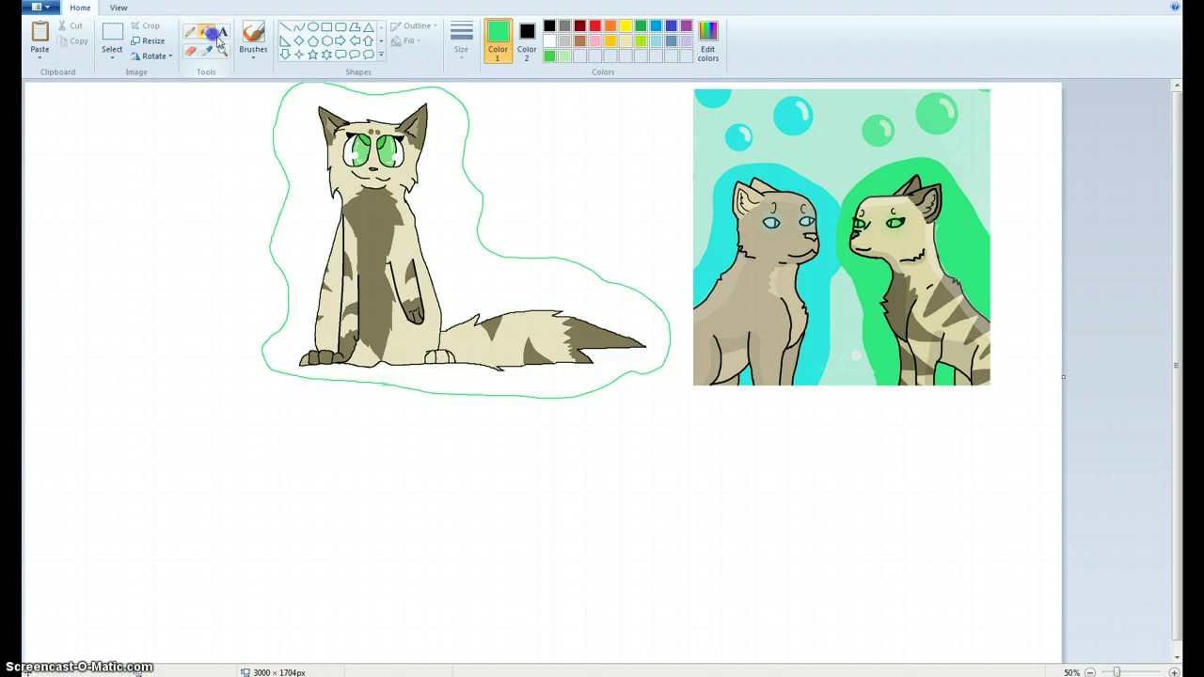
click(315, 204)
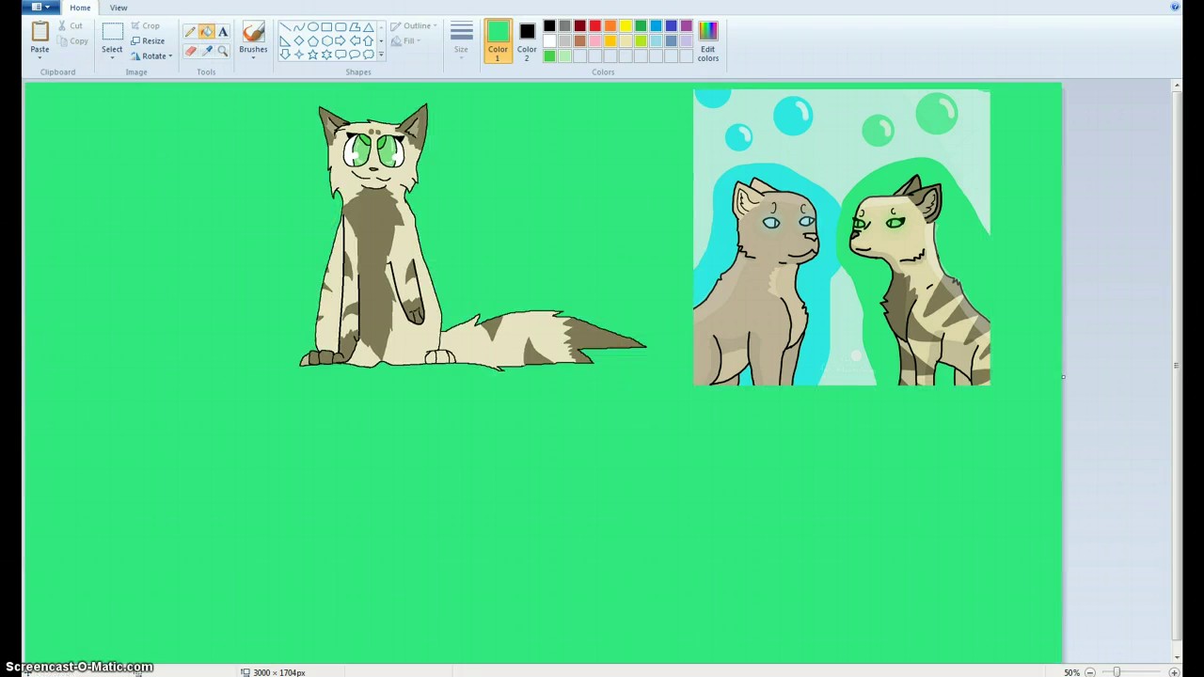
key(ctrl+z)
Close the gap in the green outline below the cat and fill the area around the cat with bright green.
click(193, 30)
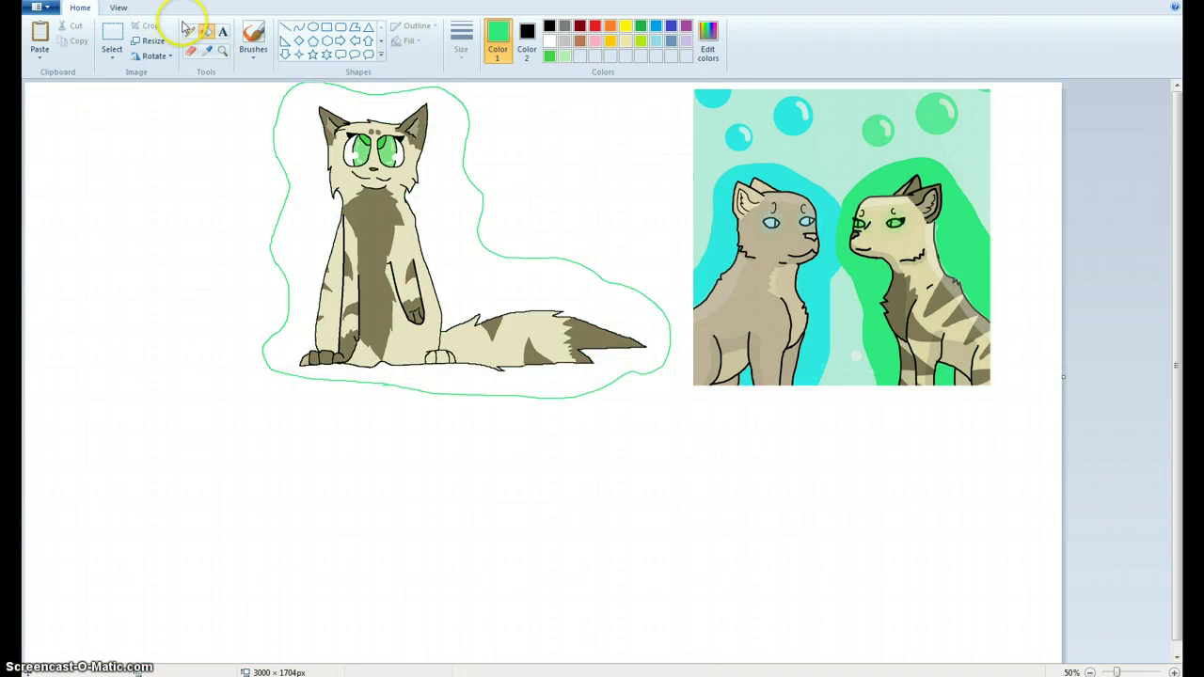
click(386, 381)
click(206, 30)
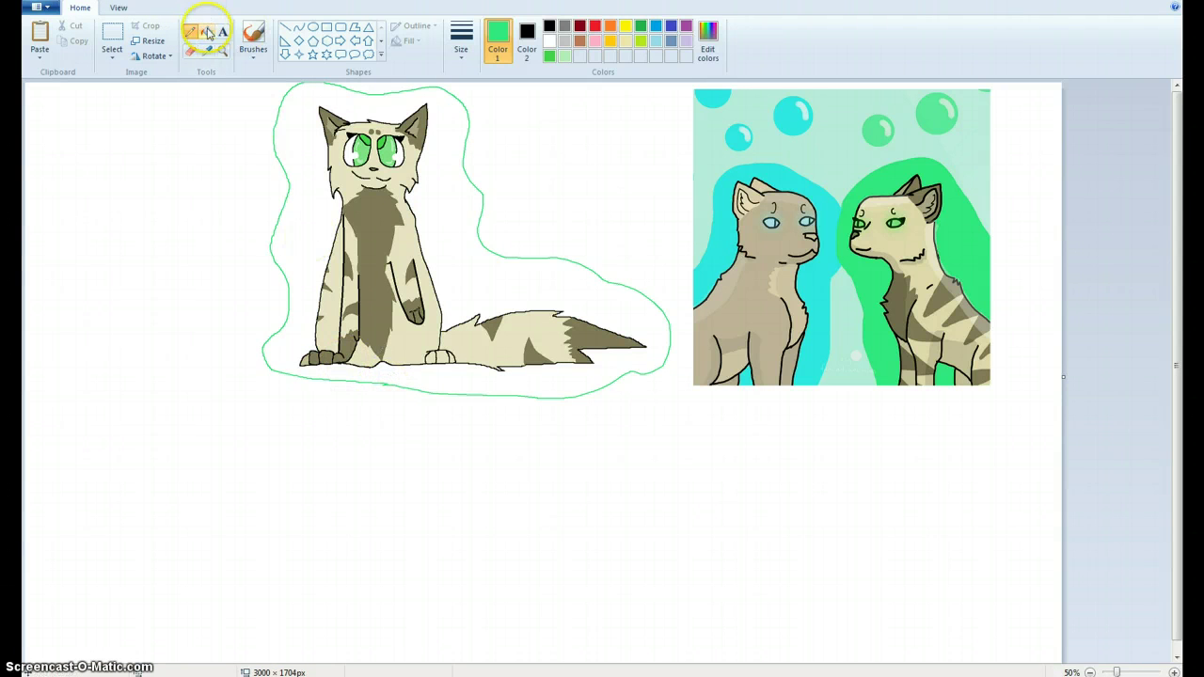
click(288, 154)
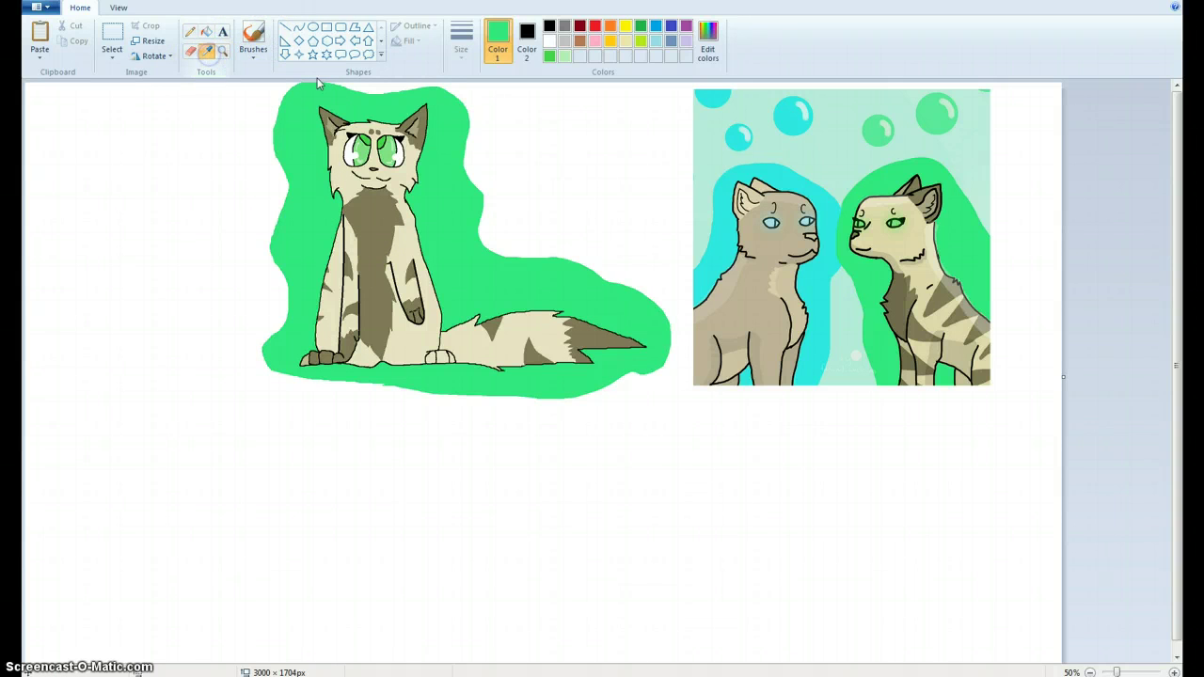
Sample the pale green bubble highlight from the reference and draw a thin, filled highlight beside the cat's right-hand cheek.
click(914, 150)
click(886, 124)
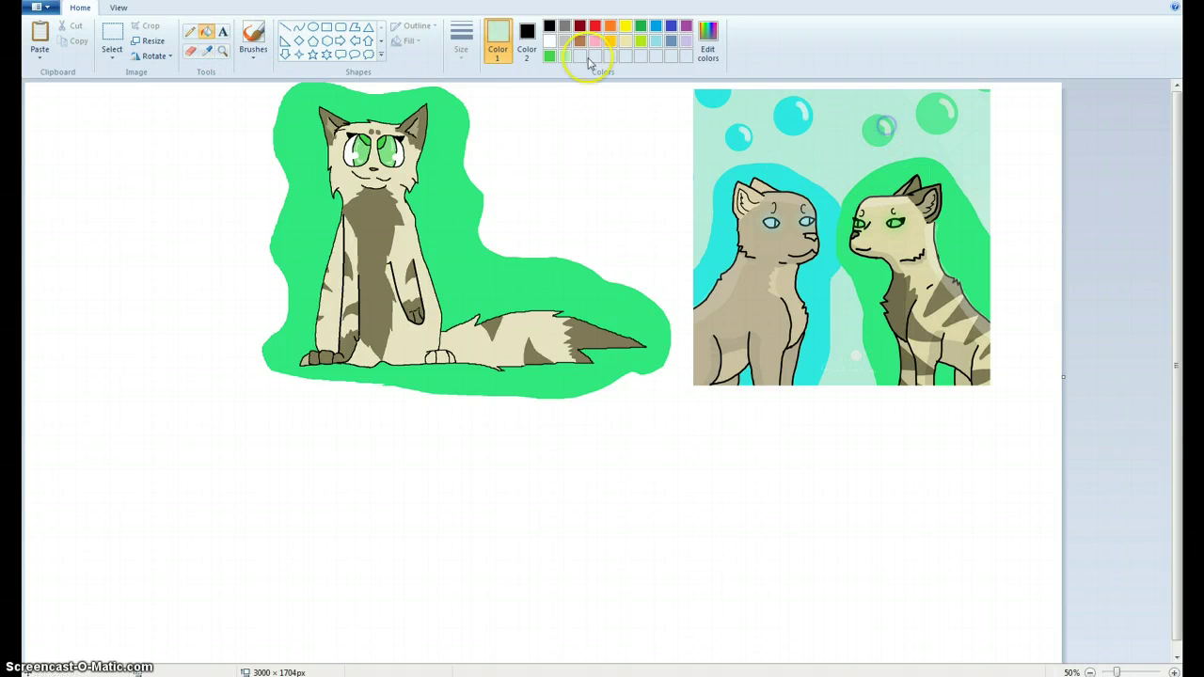
click(190, 31)
click(454, 161)
drag(456, 160, 462, 179)
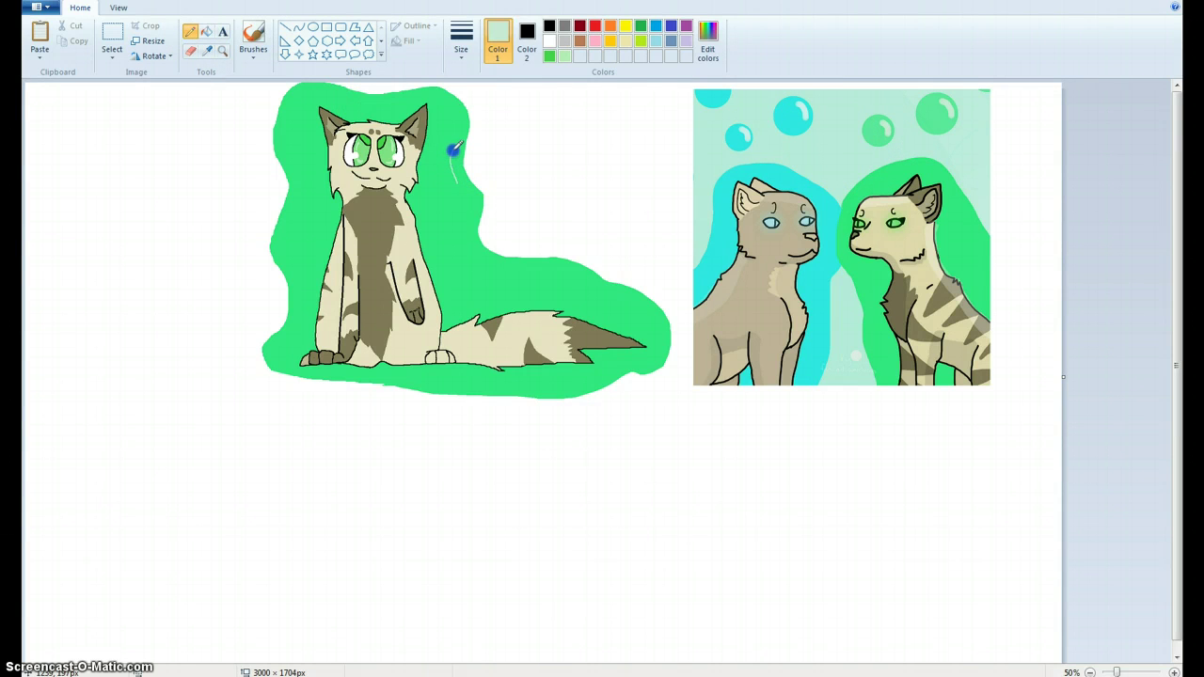
click(260, 28)
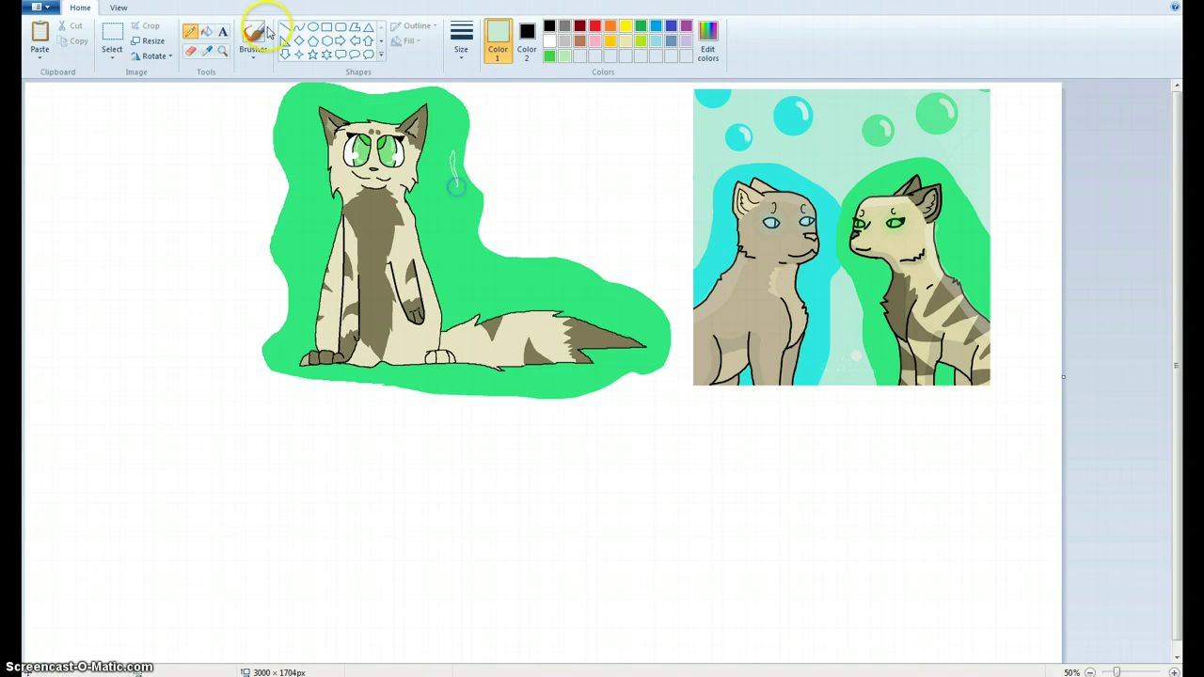
click(206, 33)
click(456, 158)
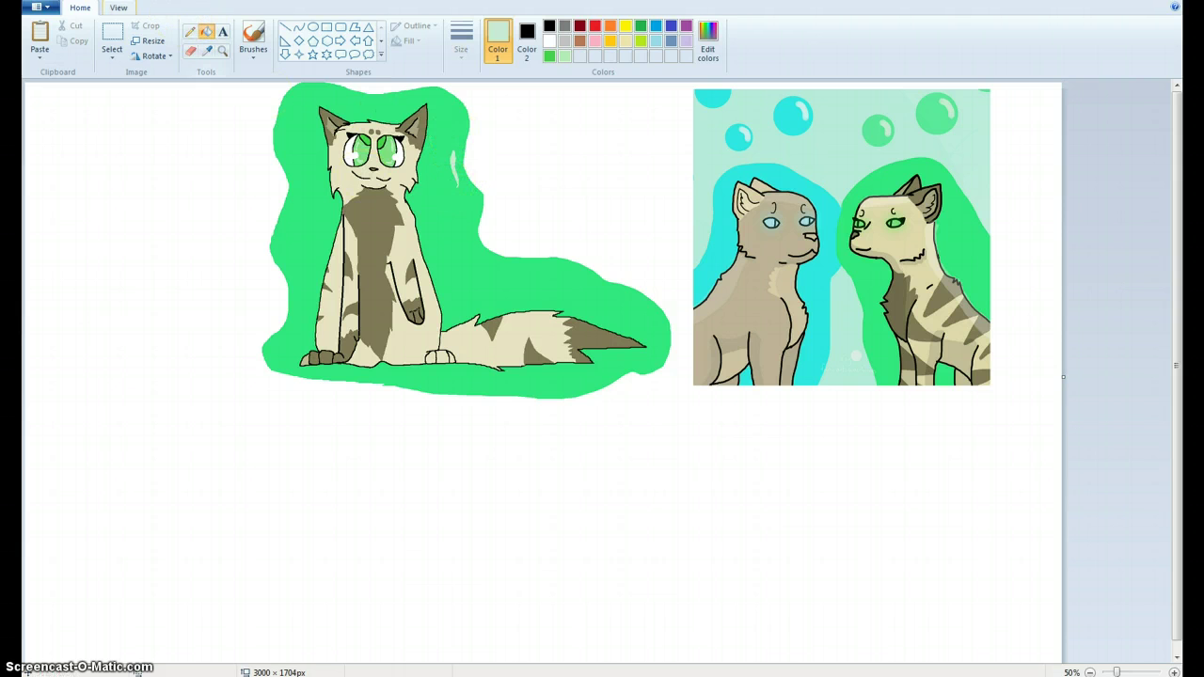
Outline a curved highlight in the green area beside the cat's left-hand shoulder and fill it with pale green.
click(190, 31)
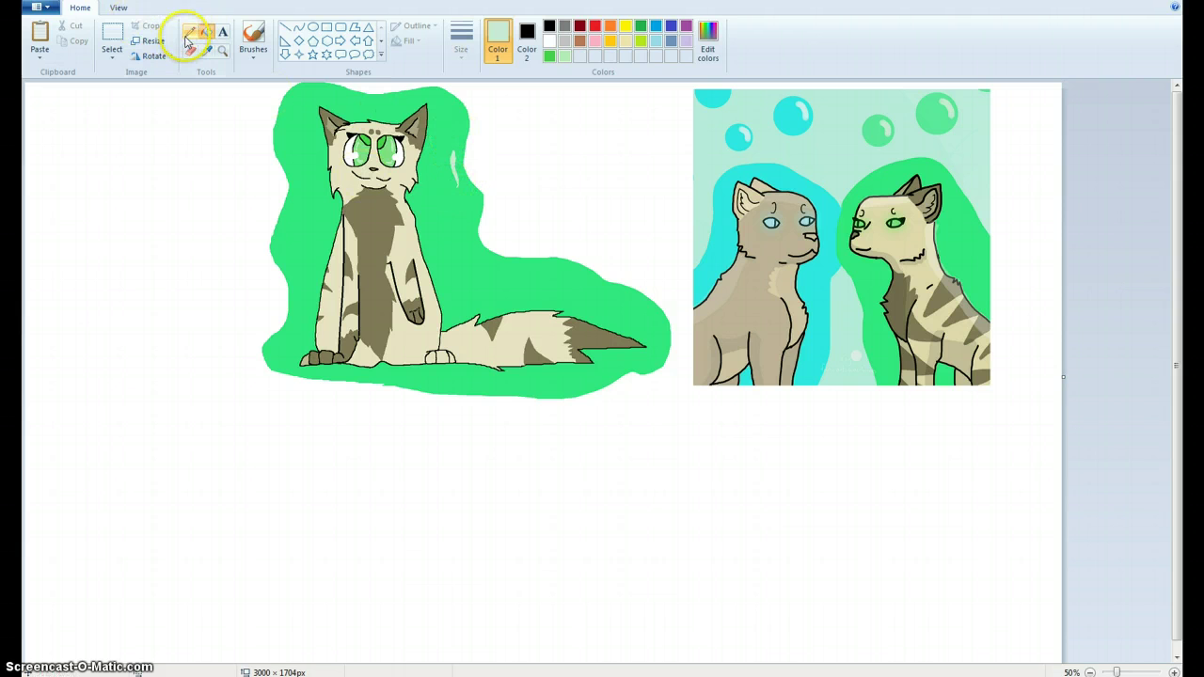
click(306, 241)
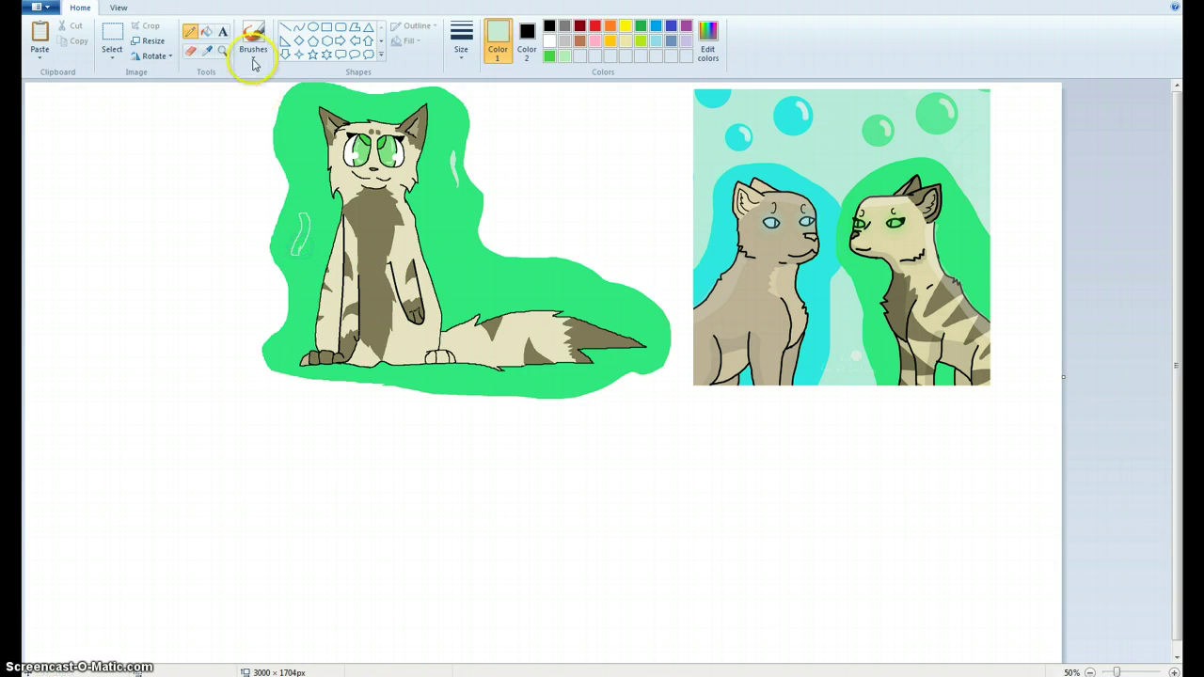
click(206, 31)
click(309, 229)
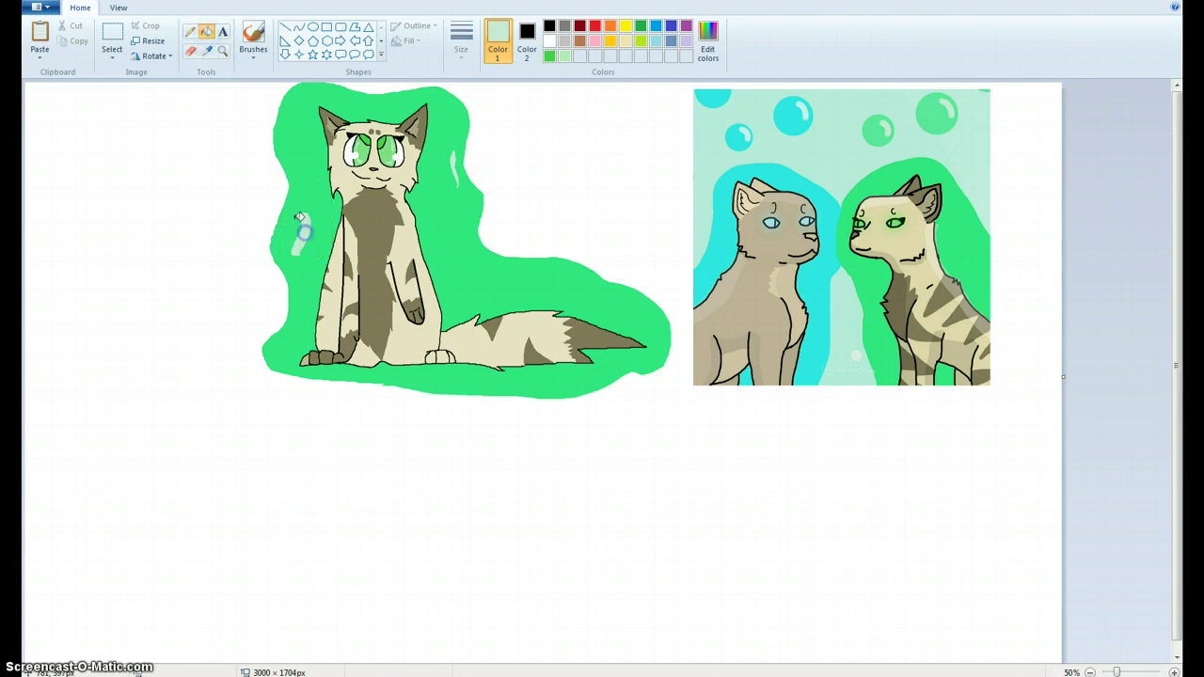
Outline a long curved highlight in the green area above the tail and fill it with pale green.
click(189, 33)
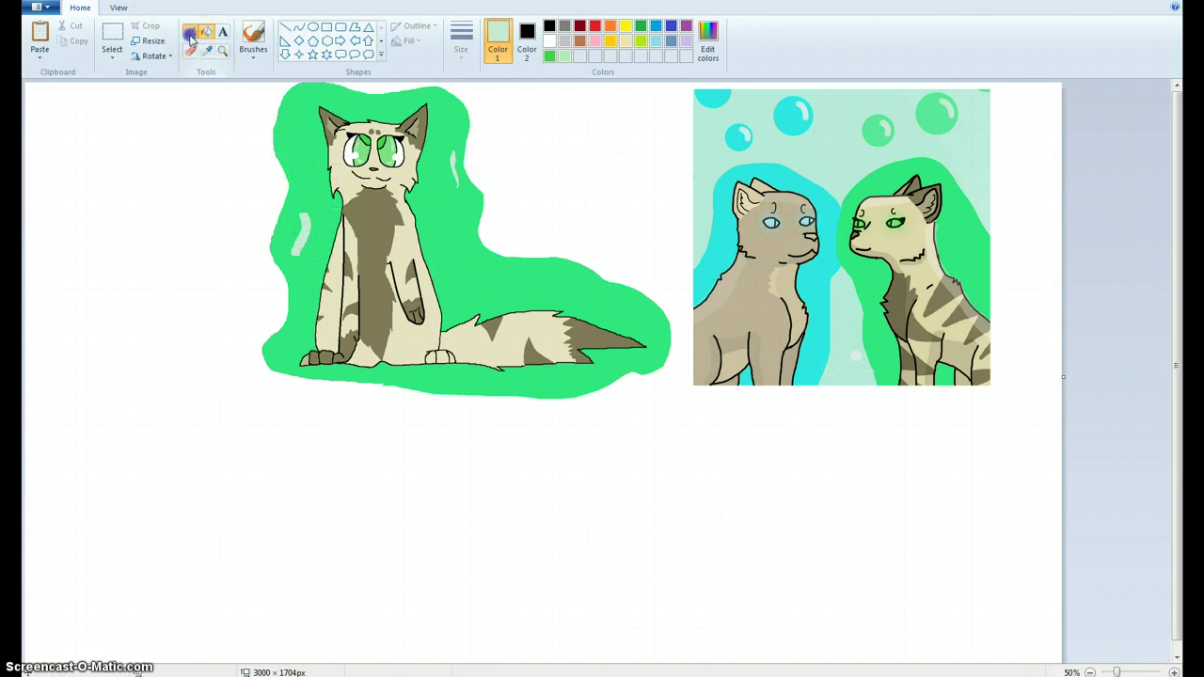
click(562, 292)
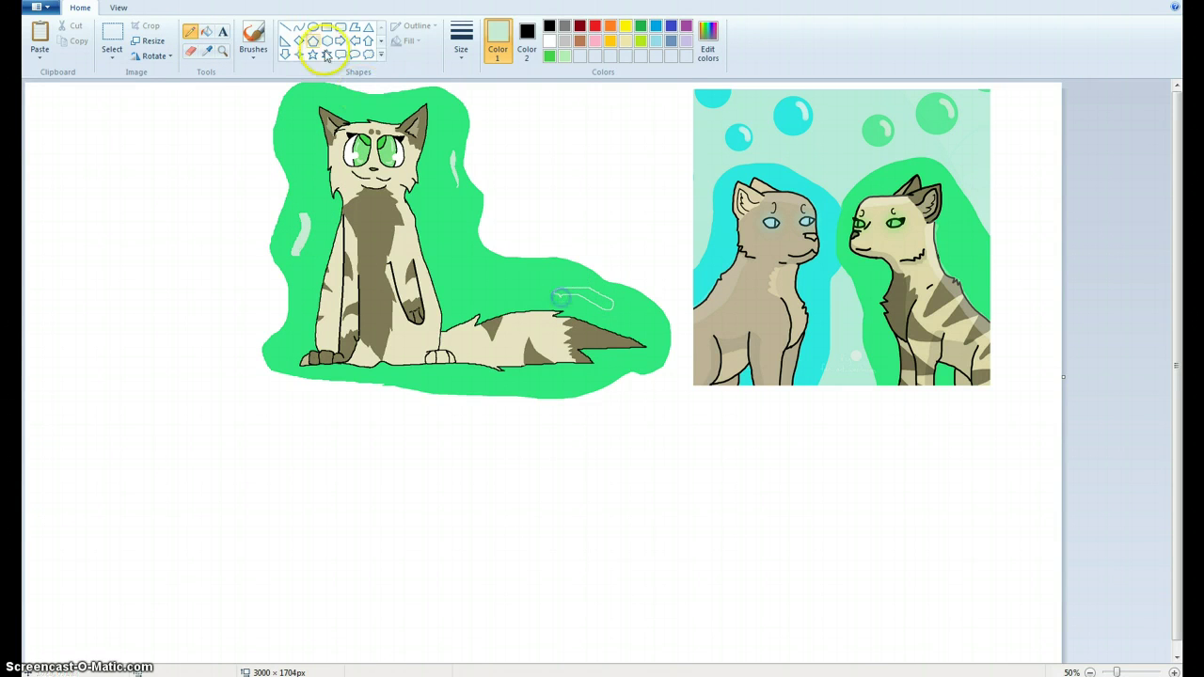
click(210, 30)
click(586, 297)
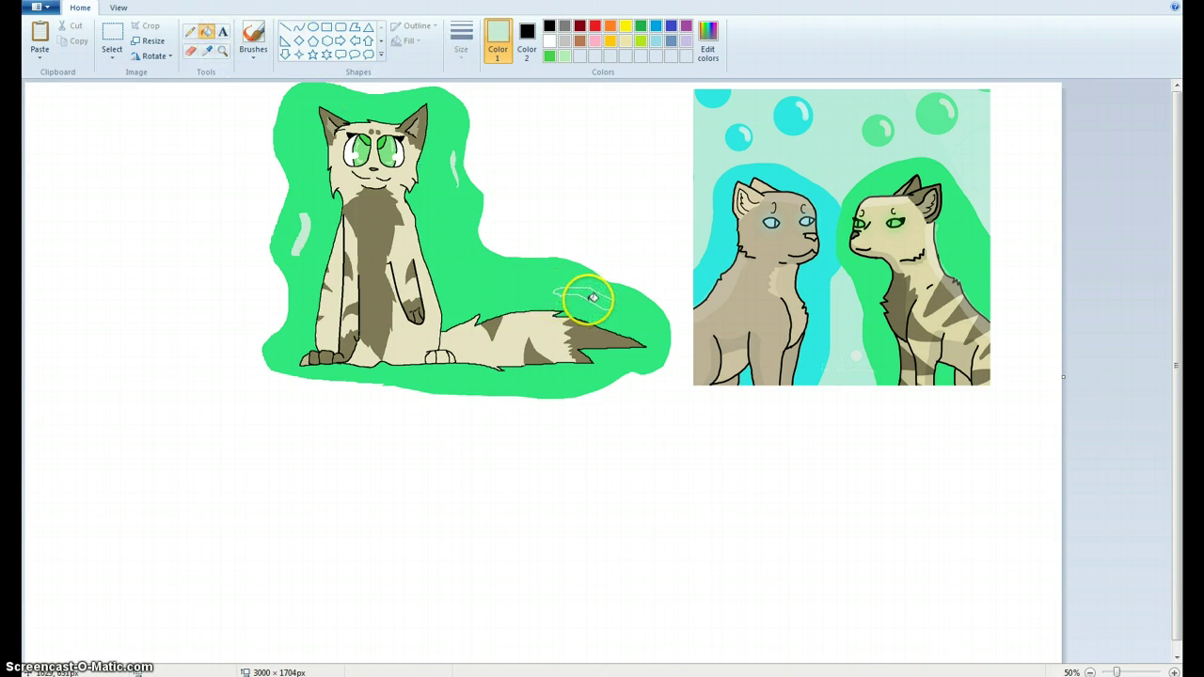
Select a freeform area around the whole two-cat reference picture and delete it from the canvas.
click(45, 10)
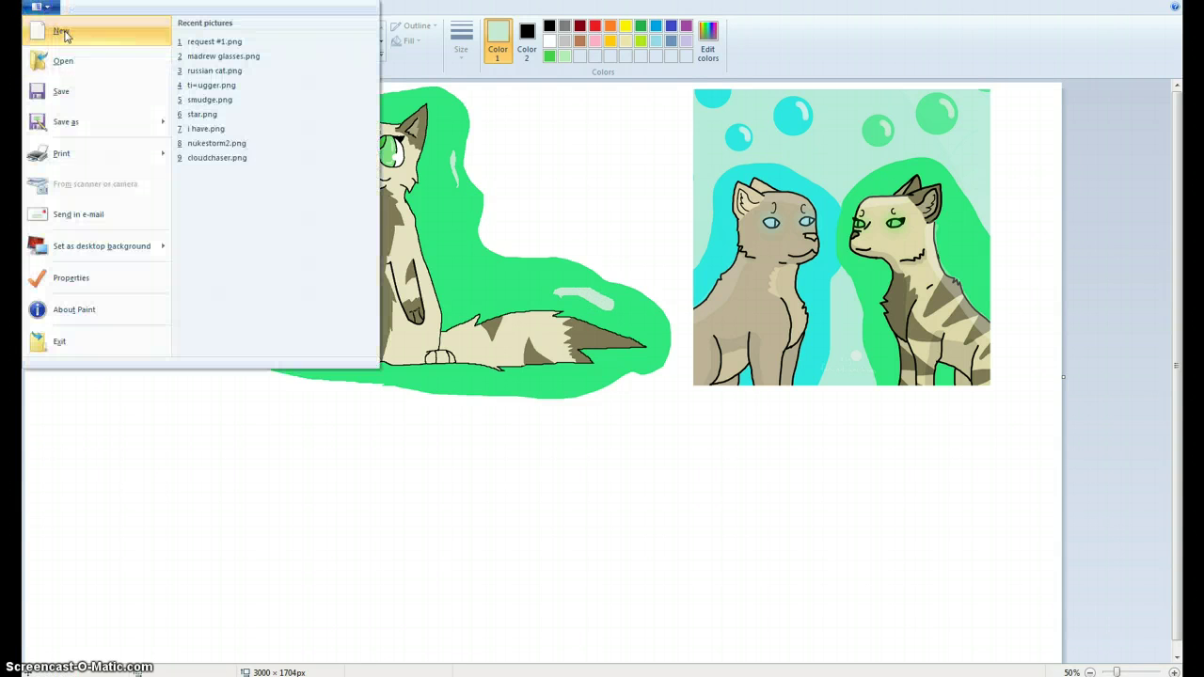
click(555, 178)
click(112, 59)
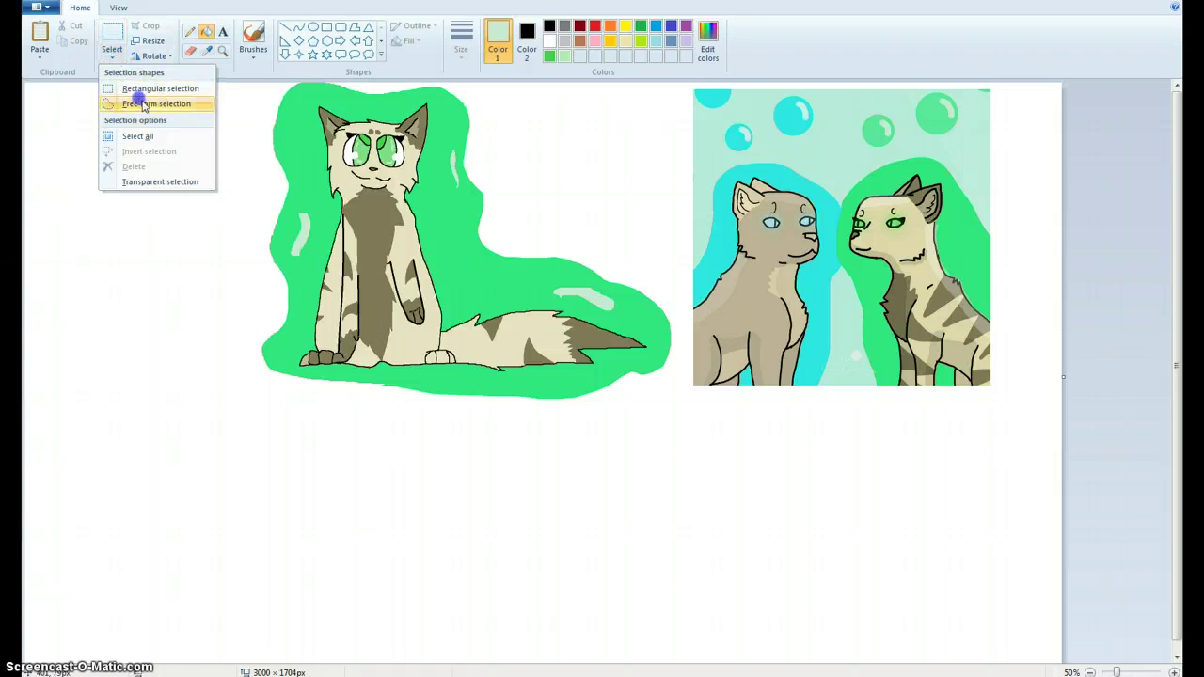
click(141, 100)
drag(643, 238, 665, 90)
drag(811, 56, 1015, 95)
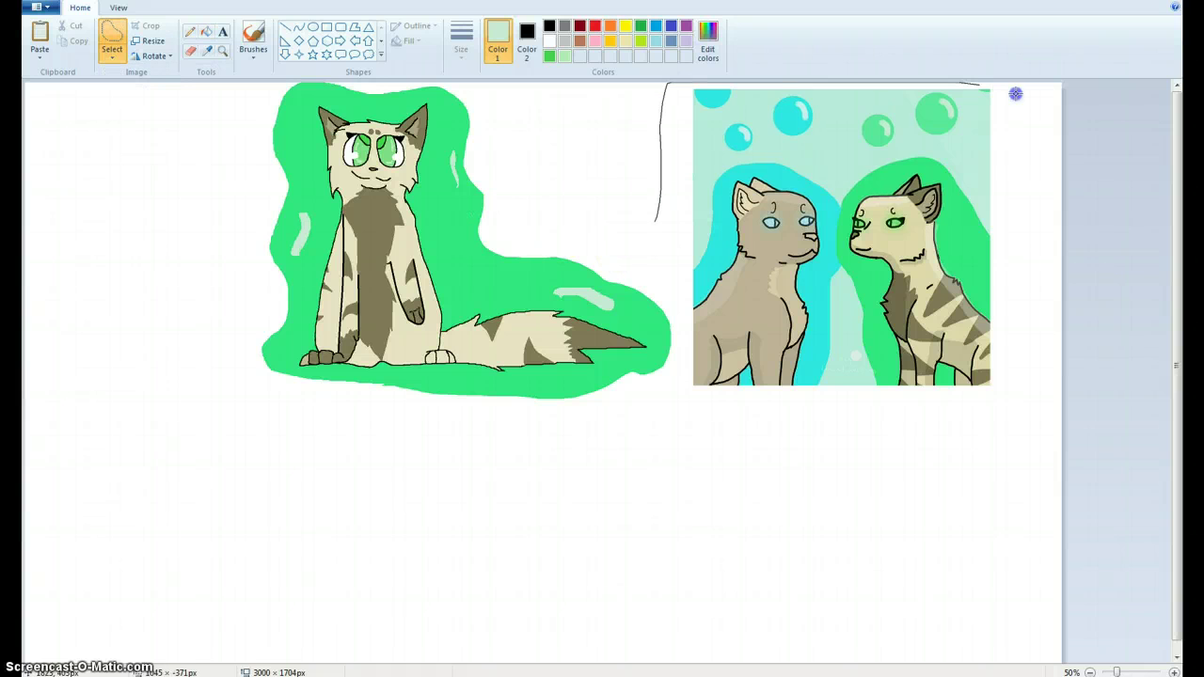
mouse_move(1021, 260)
mouse_down()
mouse_move(1001, 416)
mouse_move(946, 460)
mouse_move(744, 428)
mouse_up()
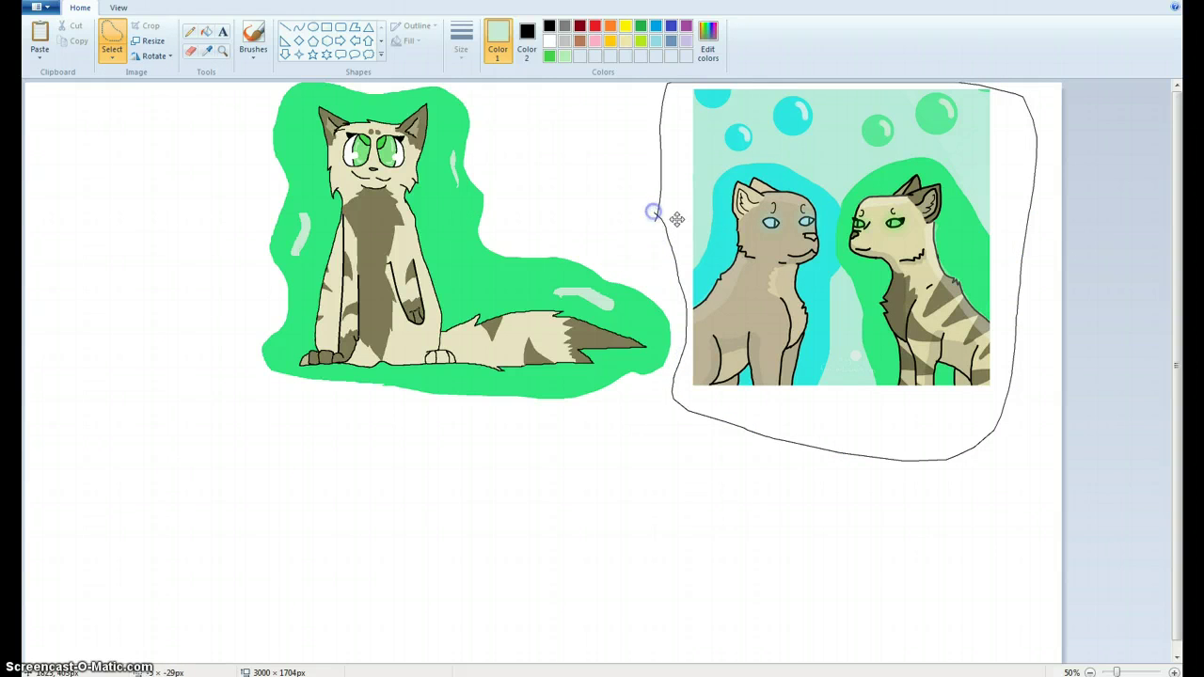
drag(653, 213, 655, 216)
right_click(760, 256)
click(798, 359)
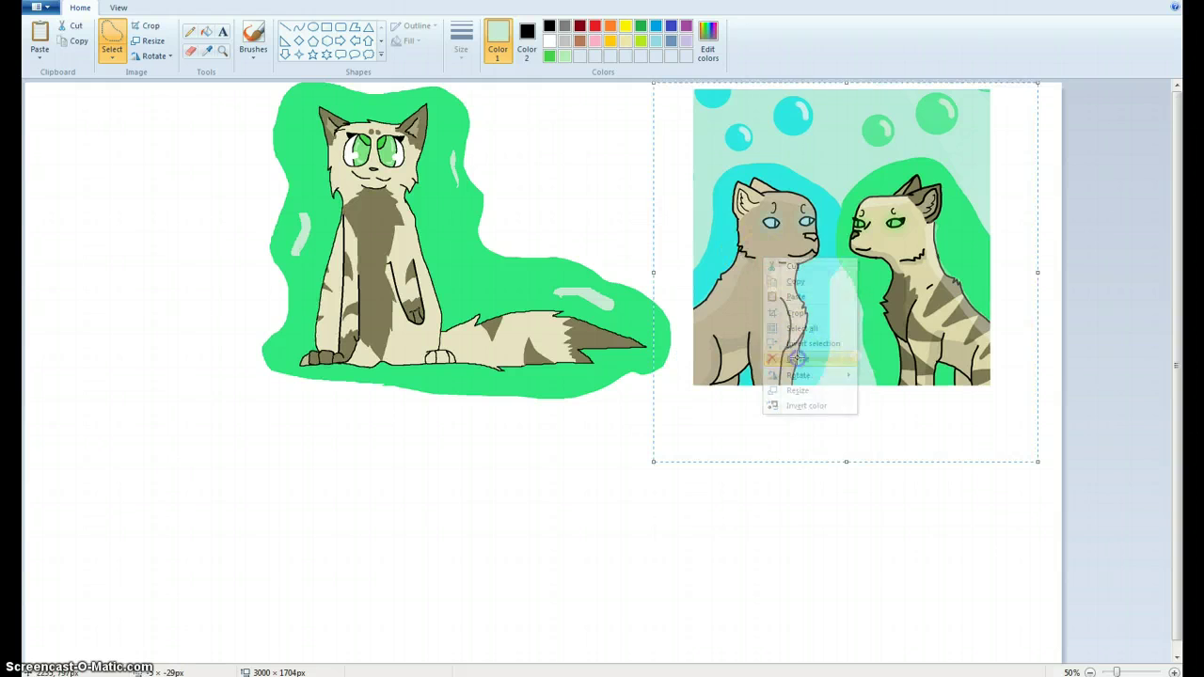
Fill the black area left by the deleted reference picture with white.
click(206, 33)
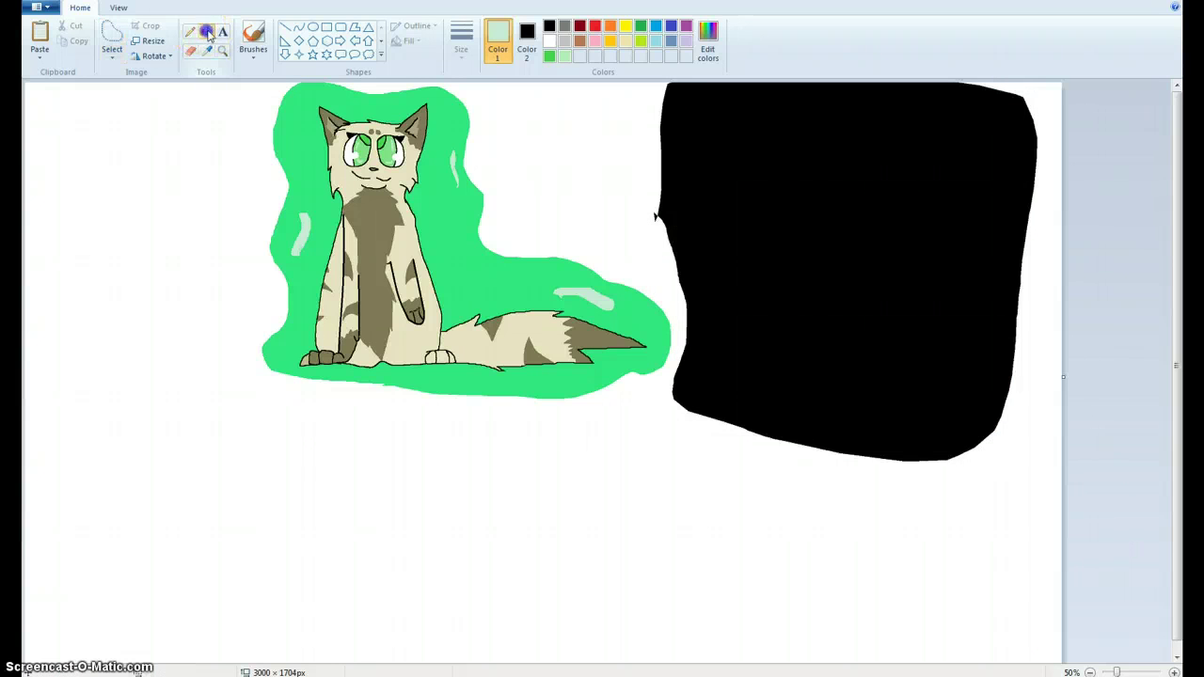
click(550, 41)
click(826, 241)
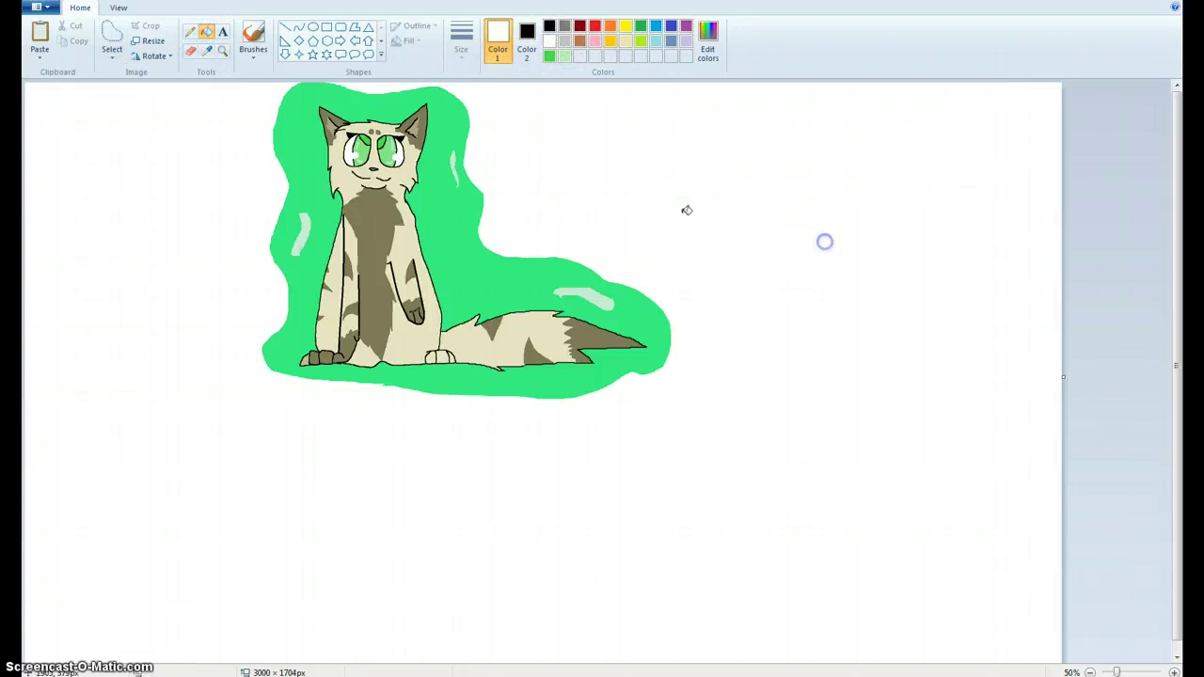
scroll(568, 411, down, 1)
scroll(568, 411, up, 1)
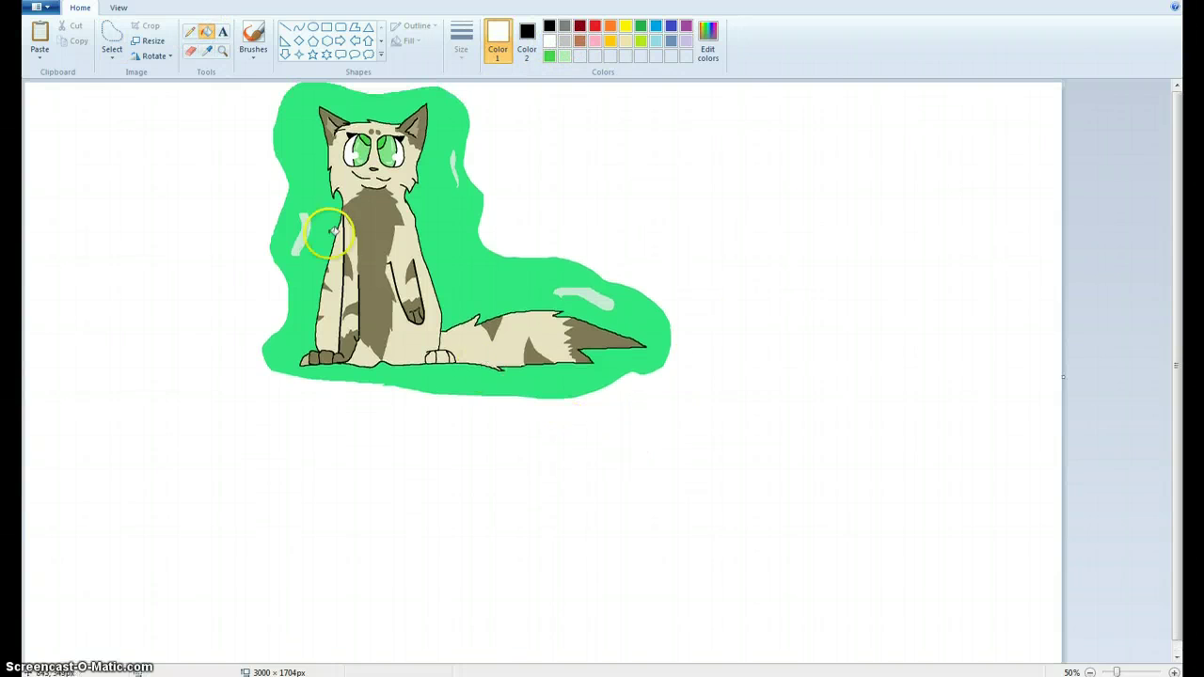
Try filling the white background with the pale green sampled from the highlight beside the cat's shoulder.
click(207, 51)
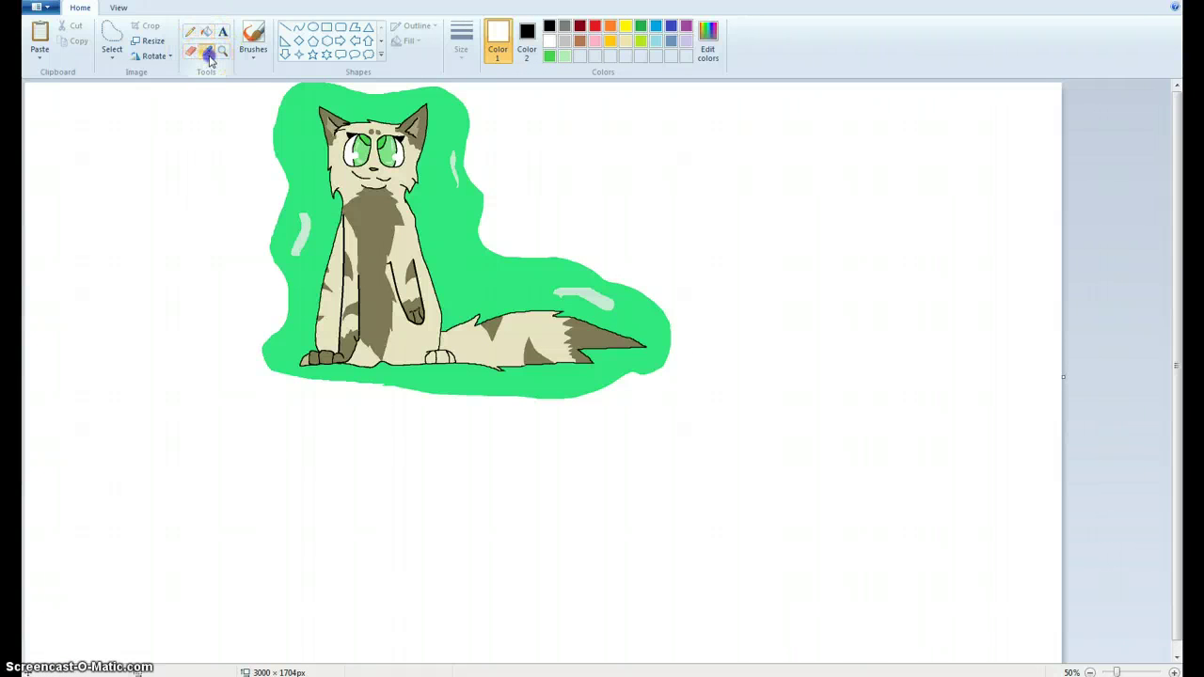
click(301, 230)
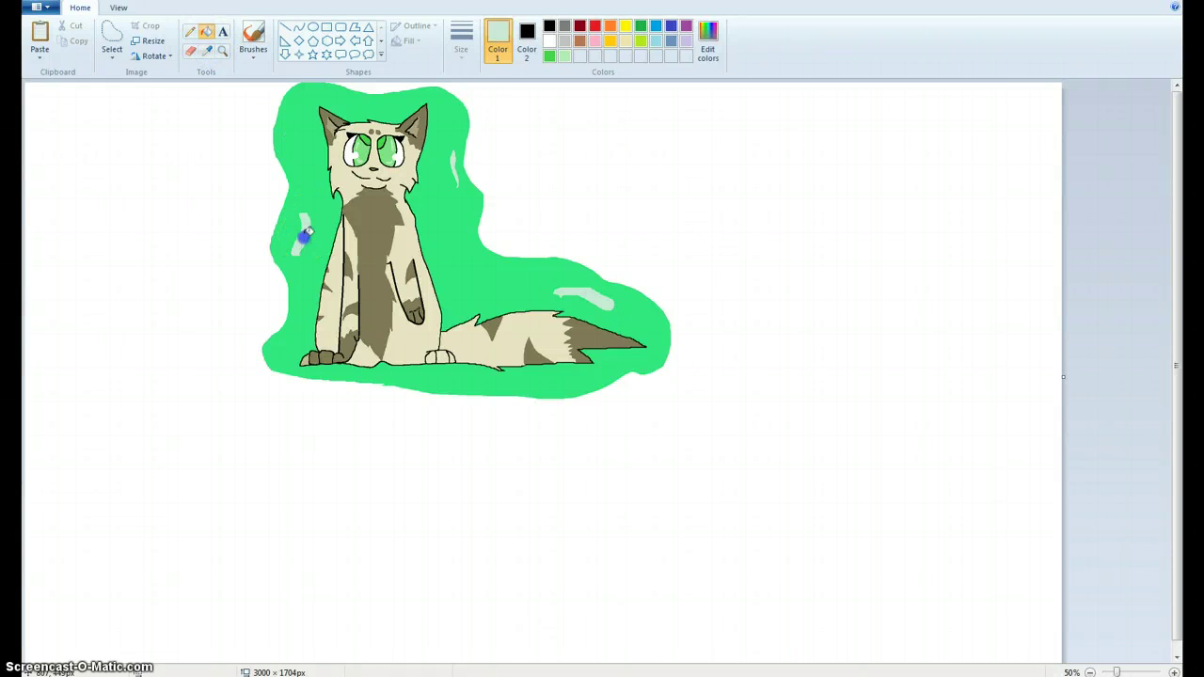
click(642, 210)
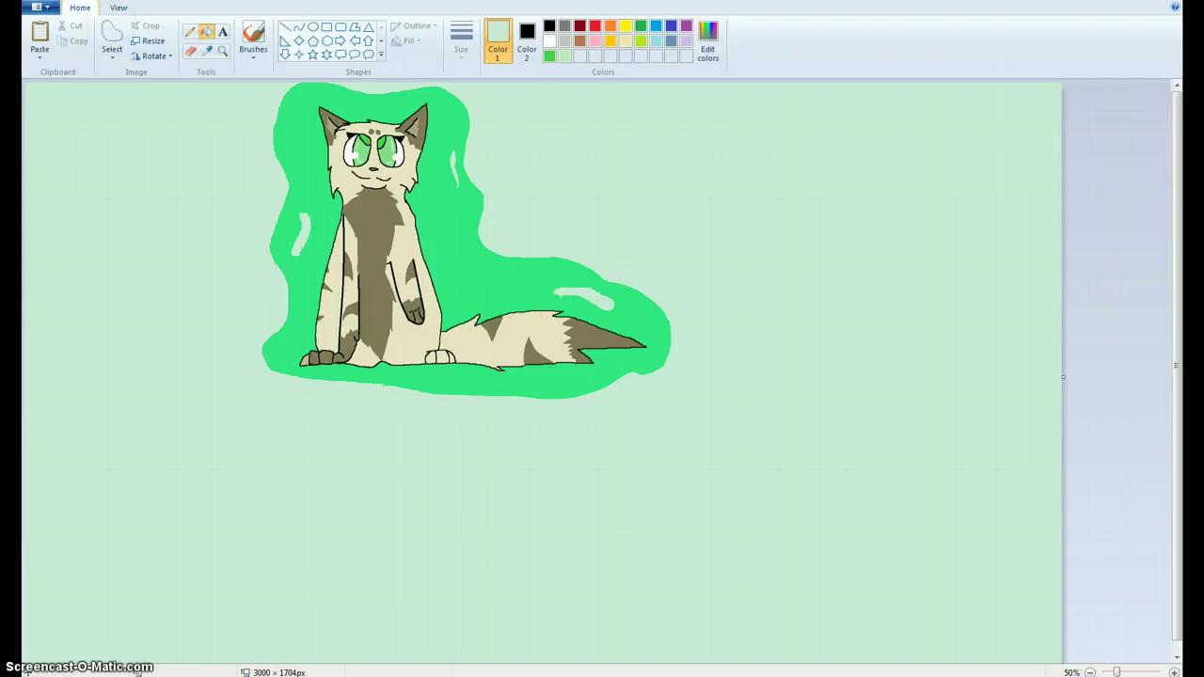
key(ctrl+z)
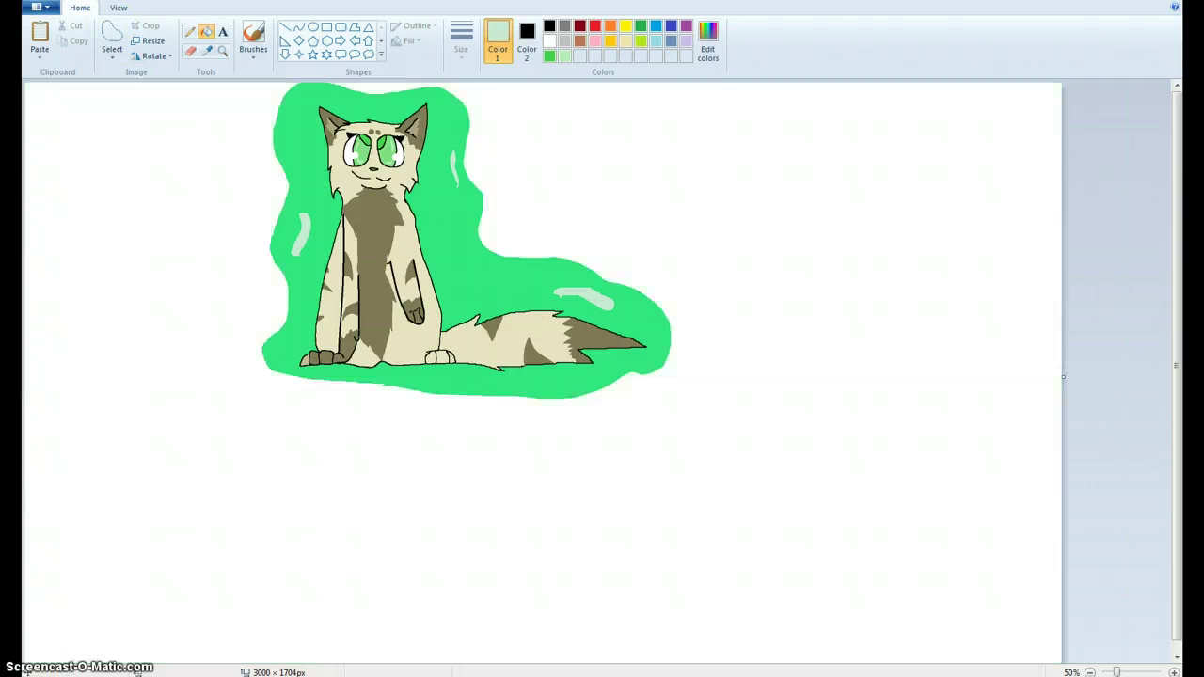
Fill the white background around the green aura with light grey.
click(564, 41)
click(676, 152)
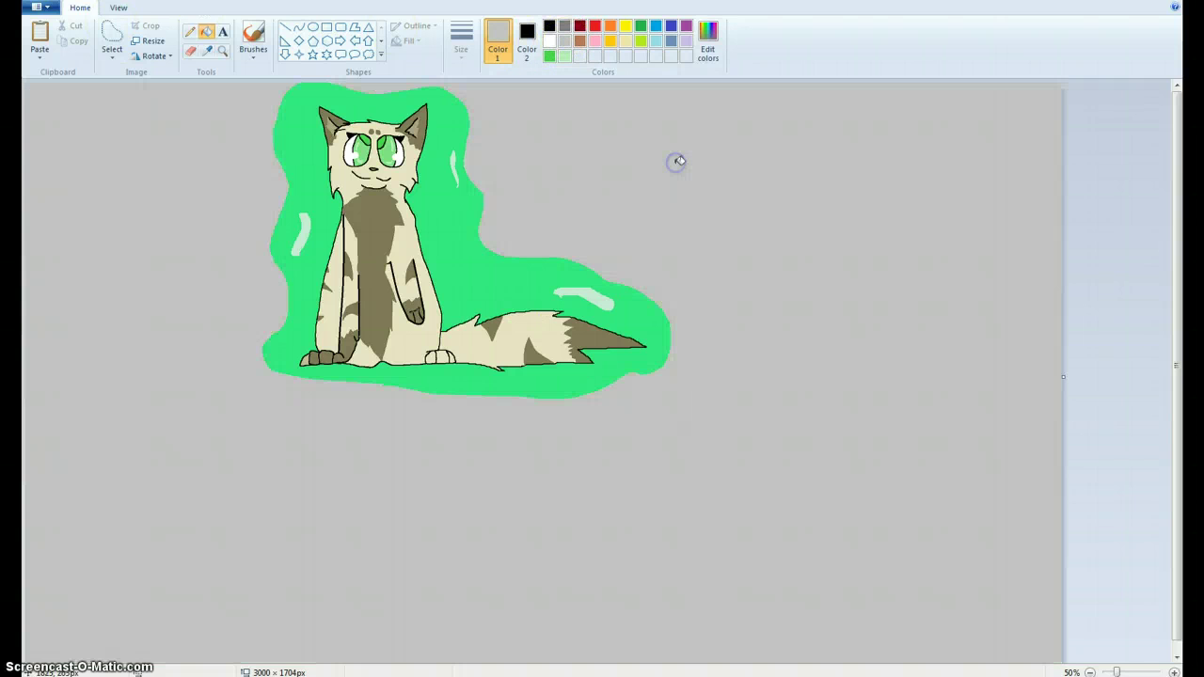
Add the black text "thanks for watching guys" on the grey background above the cat's tail.
click(223, 31)
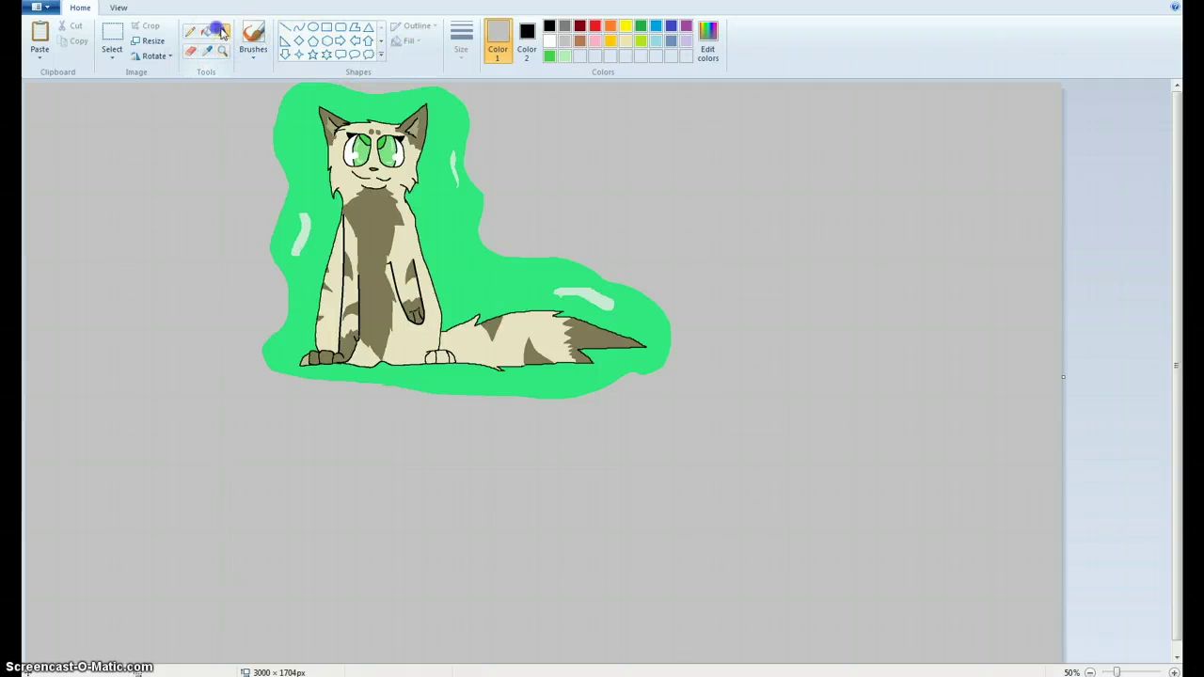
click(549, 26)
drag(524, 121, 783, 181)
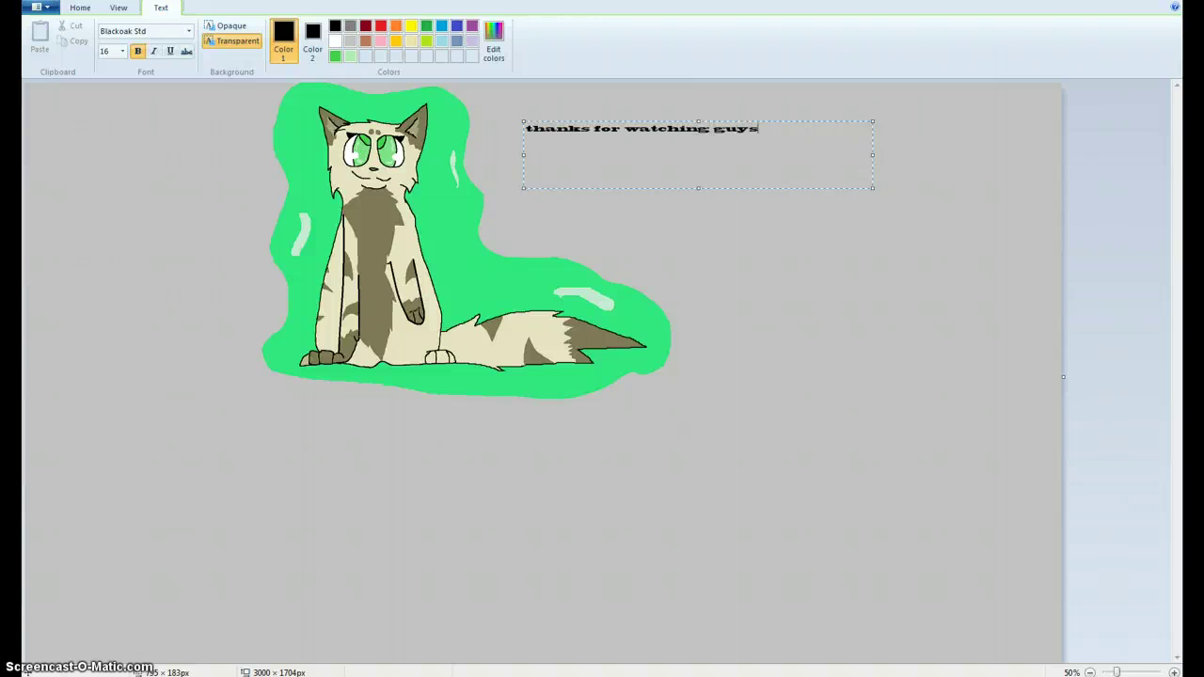
Erase the whole thank-you message and close the empty text box.
key(BackSpace)
key(BackSpace)
key(BackSpace)
key(BackSpace)
key(BackSpace)
key(BackSpace)
key(BackSpace)
key(BackSpace)
key(BackSpace)
key(BackSpace)
key(BackSpace)
key(BackSpace)
key(BackSpace)
key(BackSpace)
key(BackSpace)
key(BackSpace)
key(BackSpace)
key(BackSpace)
key(BackSpace)
key(BackSpace)
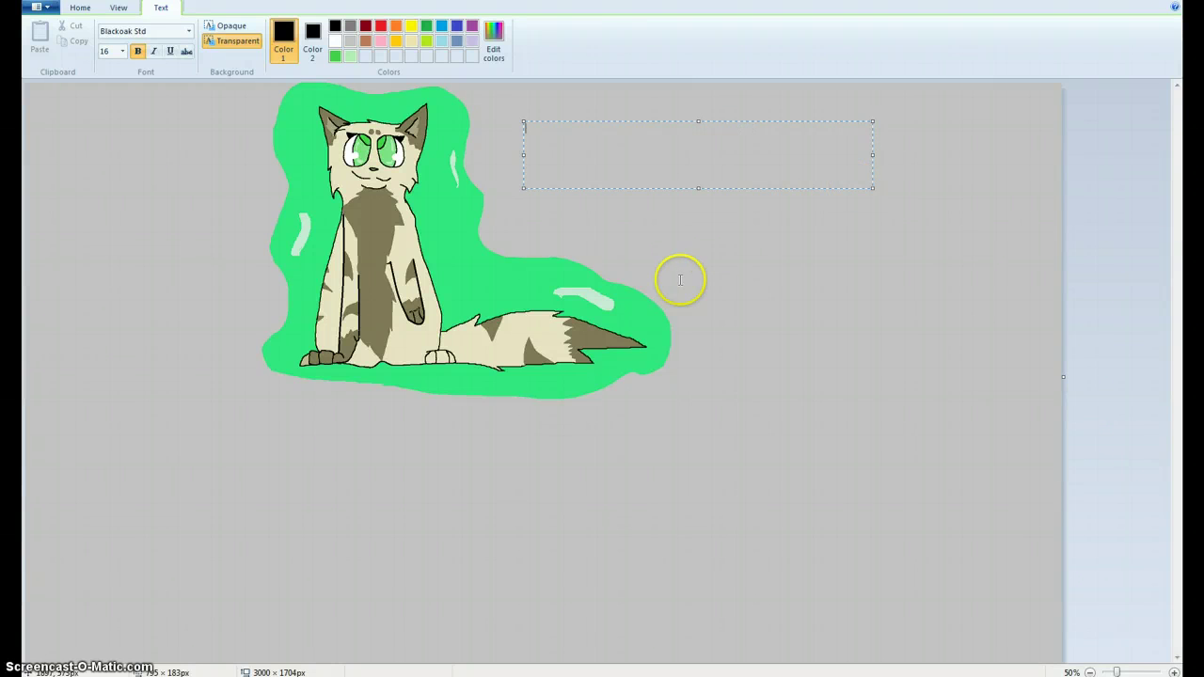
click(718, 344)
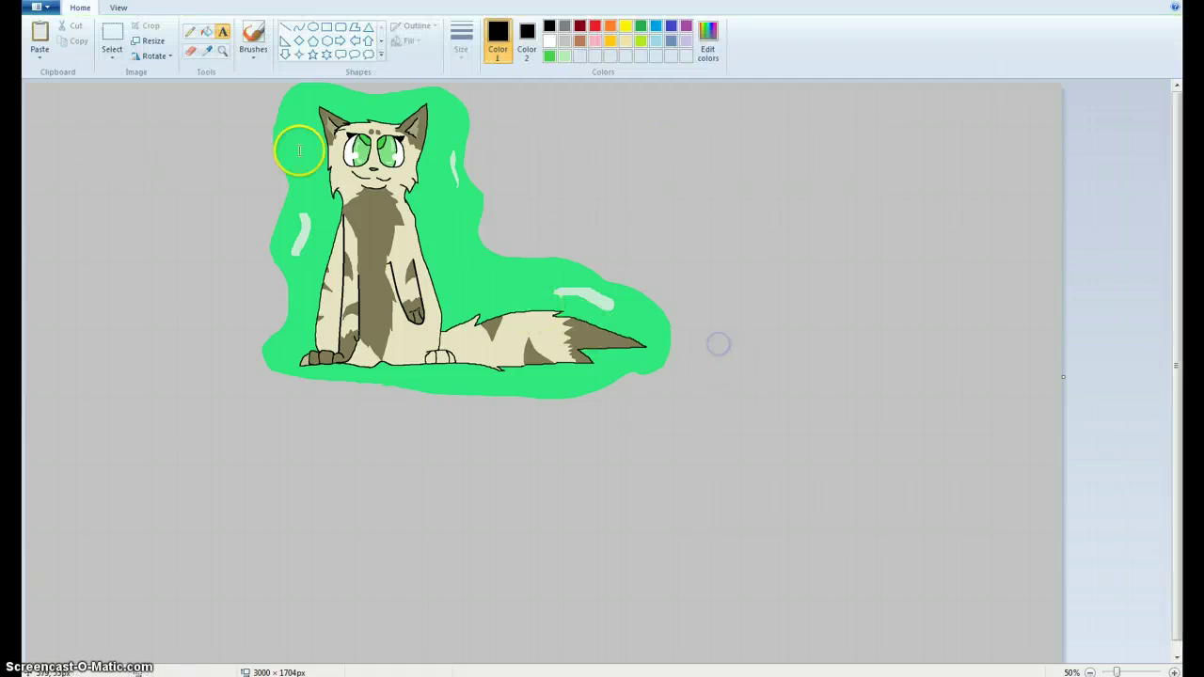